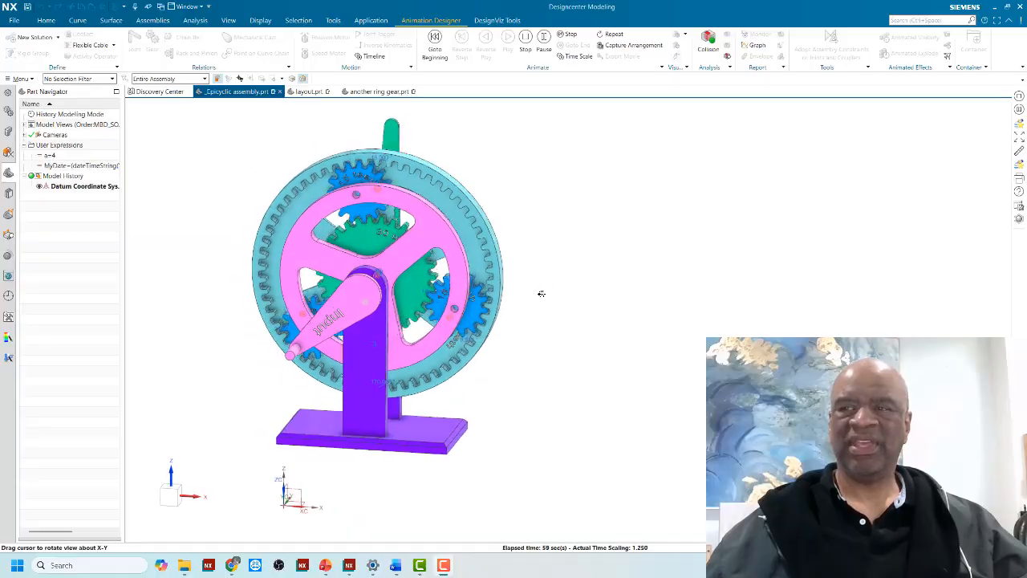
# Inspect the moving epicyclic gear assembly up close and stop its running animation.
pyautogui.scroll(-1, 543, 291)
pyautogui.scroll(2, 489, 173)
pyautogui.keyDown('shift'); pyautogui.moveTo(493, 170); pyautogui.dragTo(511, 119, button='middle'); pyautogui.keyUp('shift')
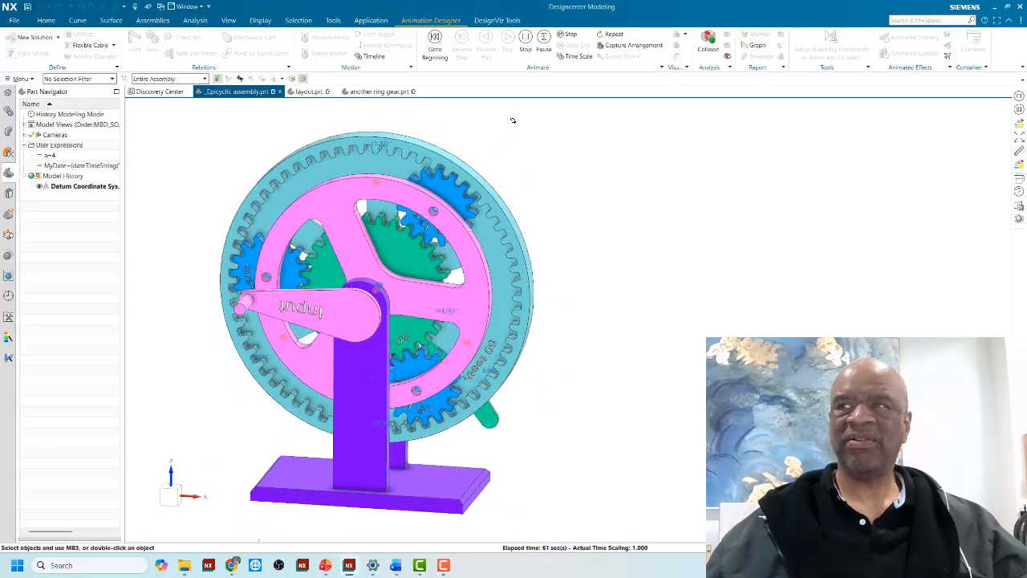
pyautogui.click(526, 39)
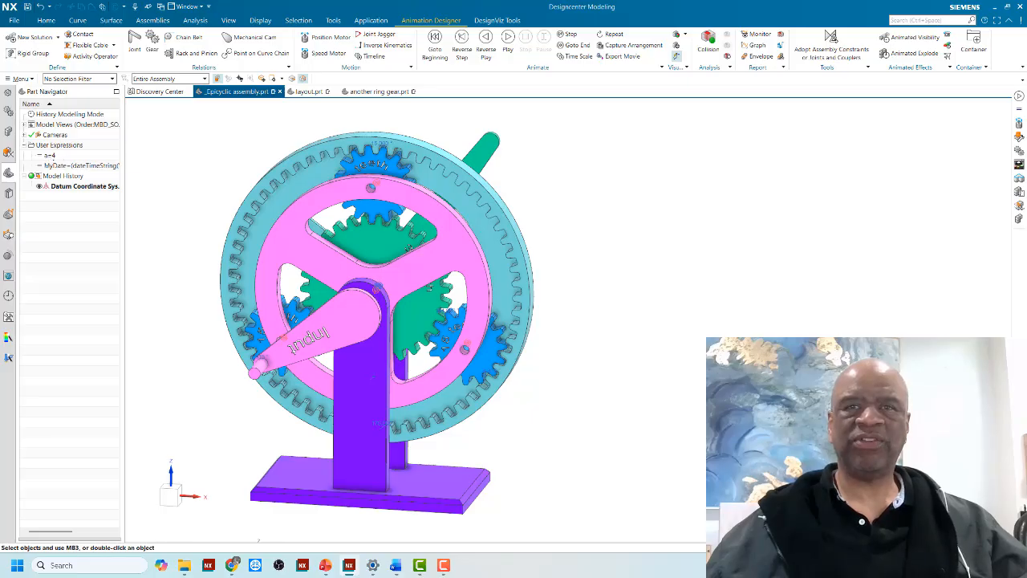
# Set the user expression a to 1, play the gear train animation with it, and stop the playback.
pyautogui.doubleClick(59, 157)
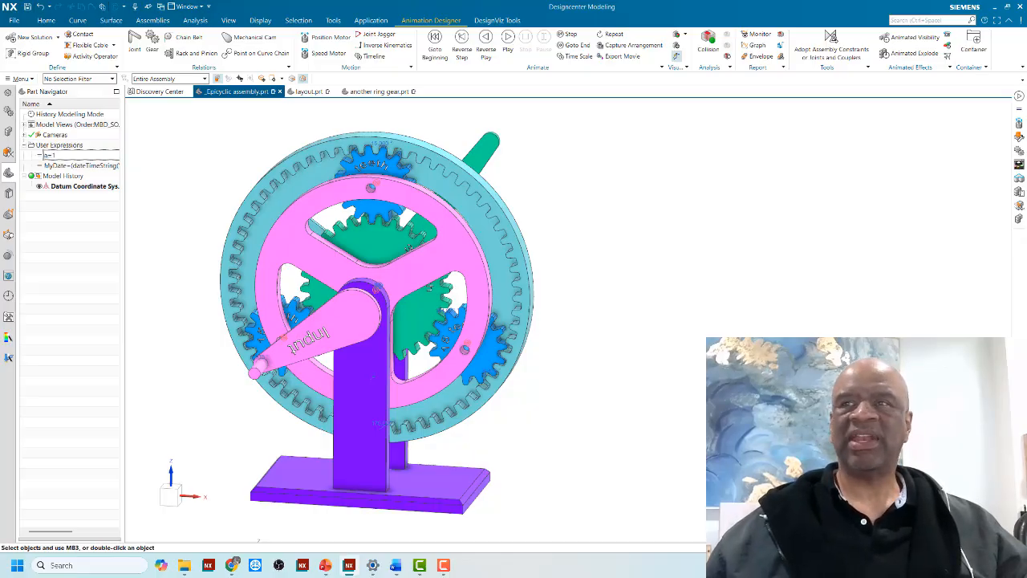
pyautogui.click(508, 38)
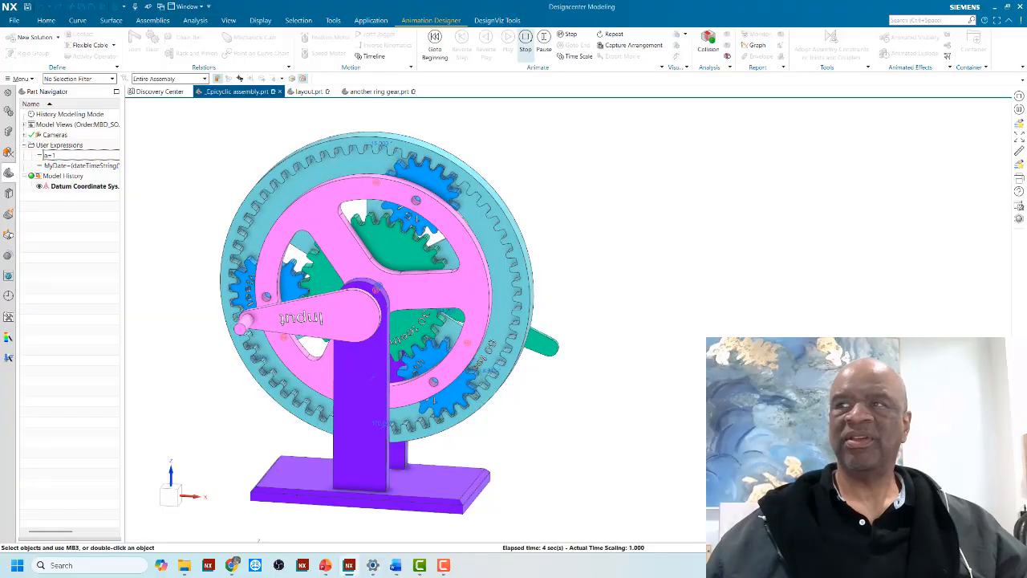
pyautogui.click(525, 39)
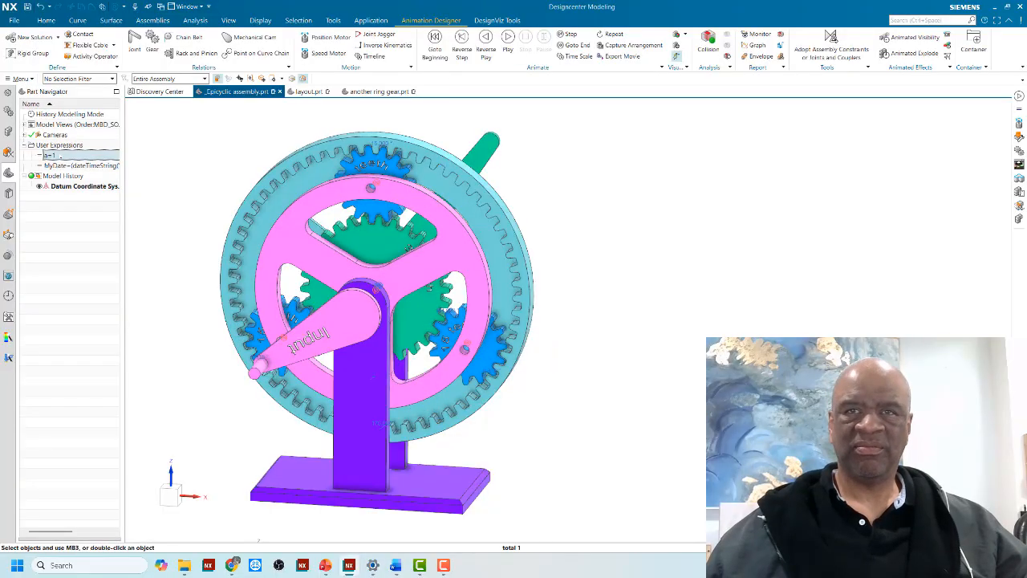
# Set the user expression a to 10, play the gear train animation again, and stop the playback.
pyautogui.click(60, 155)
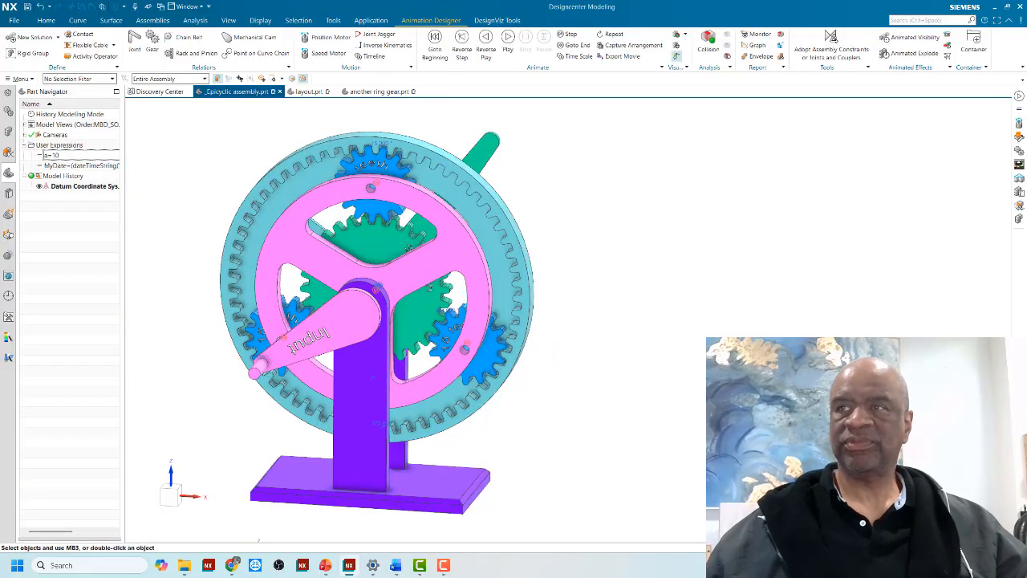
pyautogui.click(507, 39)
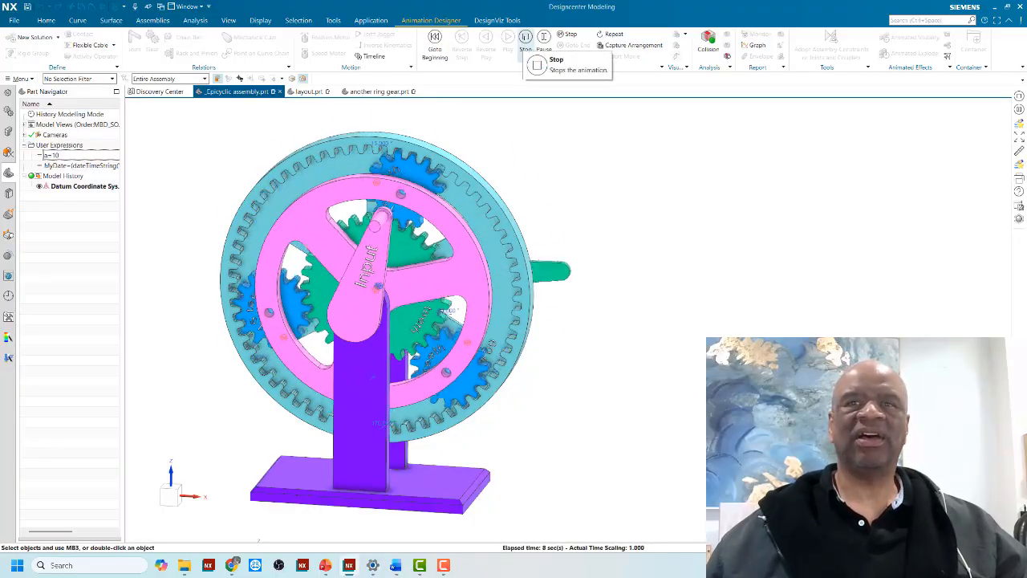
pyautogui.click(526, 38)
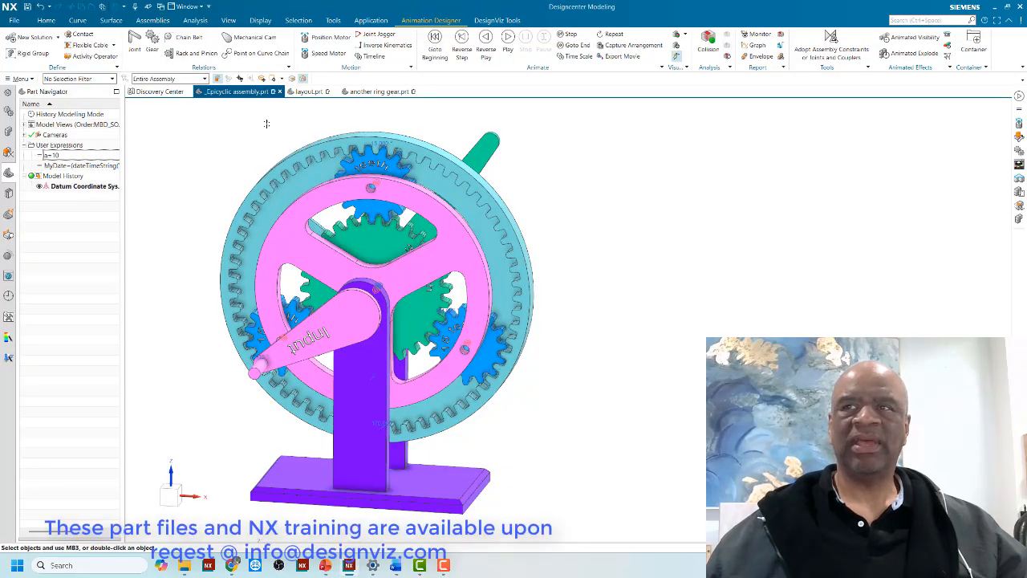
# Switch to layout.prt and open its main gear layout sketch for editing.
pyautogui.click(308, 91)
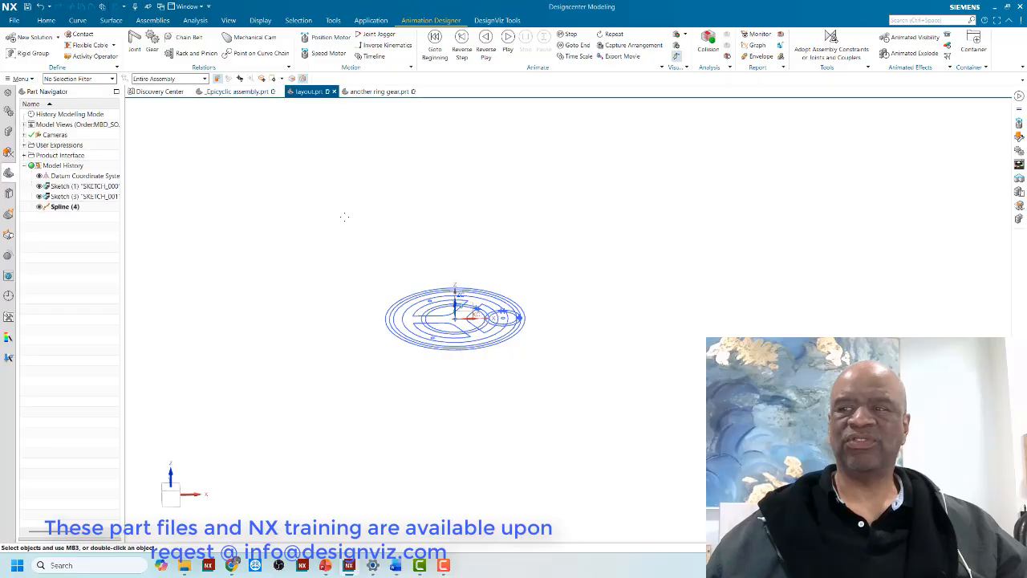
pyautogui.doubleClick(481, 290)
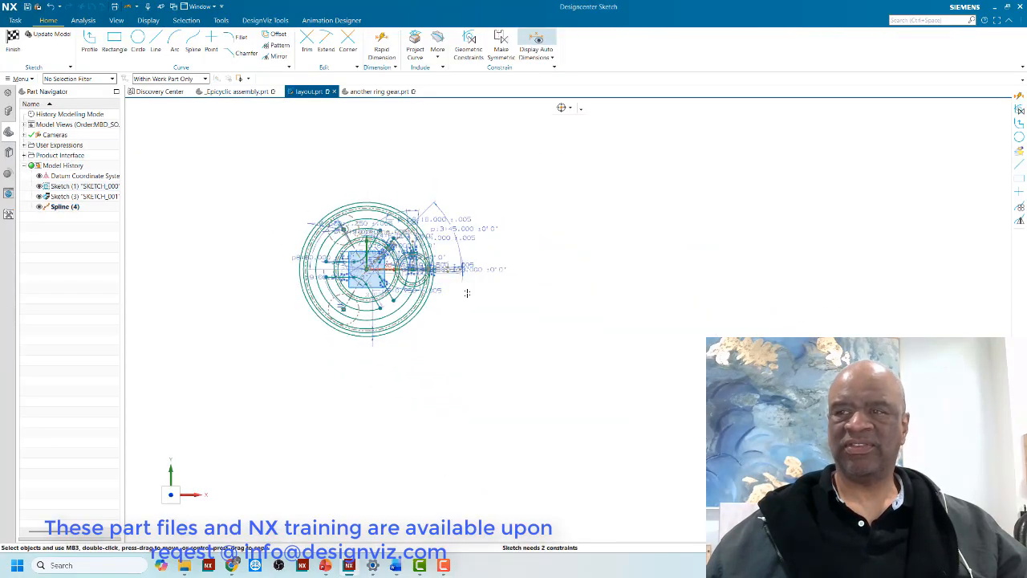
pyautogui.keyDown('shift'); pyautogui.moveTo(280, 252); pyautogui.dragTo(289, 264, button='middle'); pyautogui.keyUp('shift')
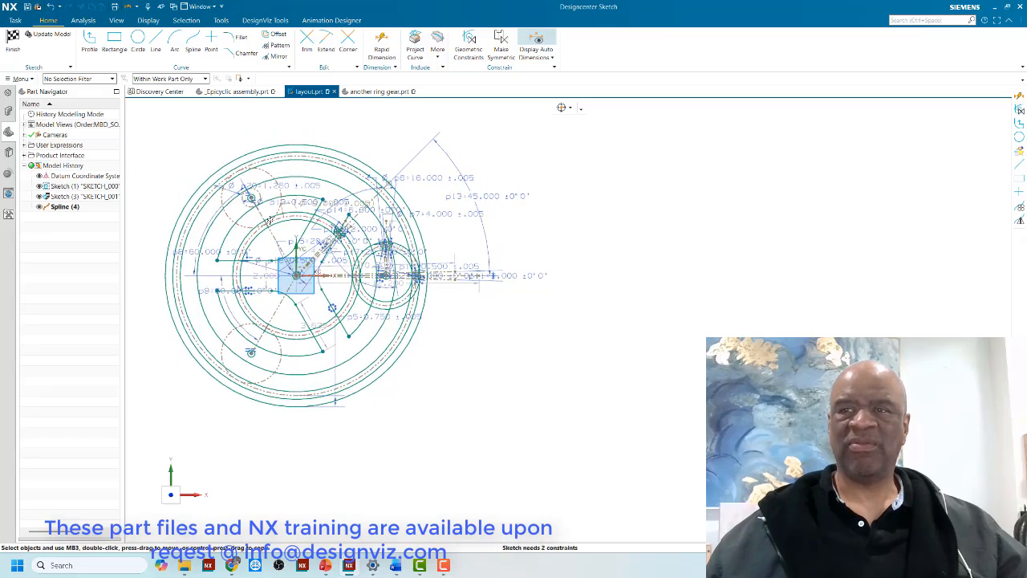
# Examine the diameter dimensions of the ring, planet and sun gear pitch circles in the layout sketch.
pyautogui.scroll(3, 264, 215)
pyautogui.scroll(-2, 302, 236)
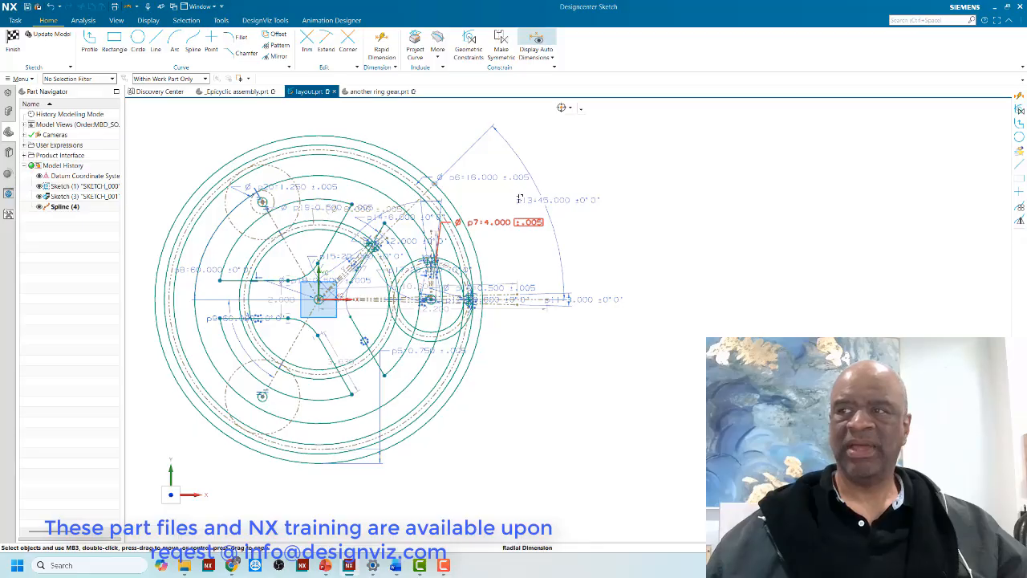
pyautogui.scroll(4, 448, 193)
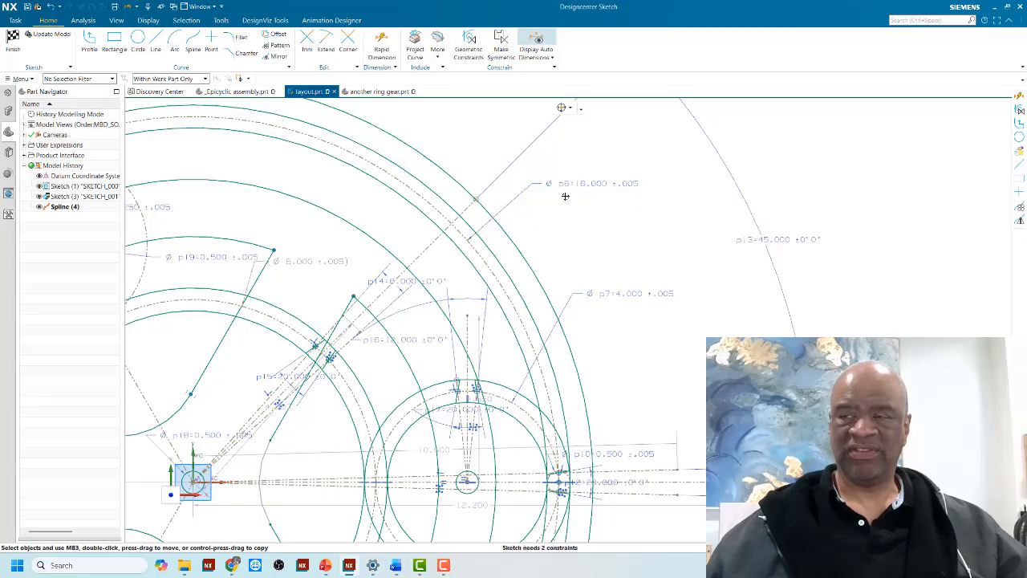
pyautogui.scroll(-4, 565, 194)
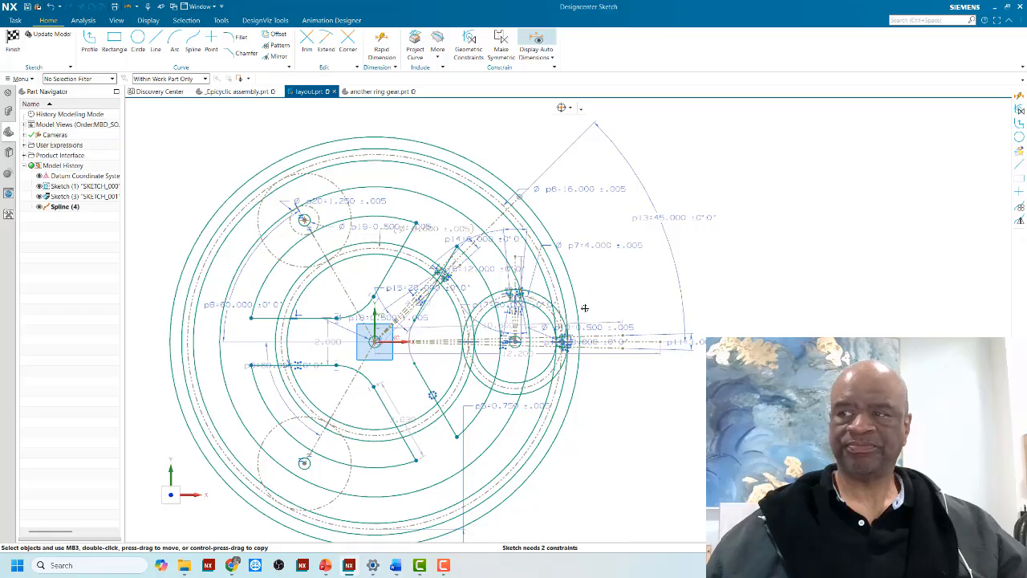
pyautogui.scroll(5, 585, 308)
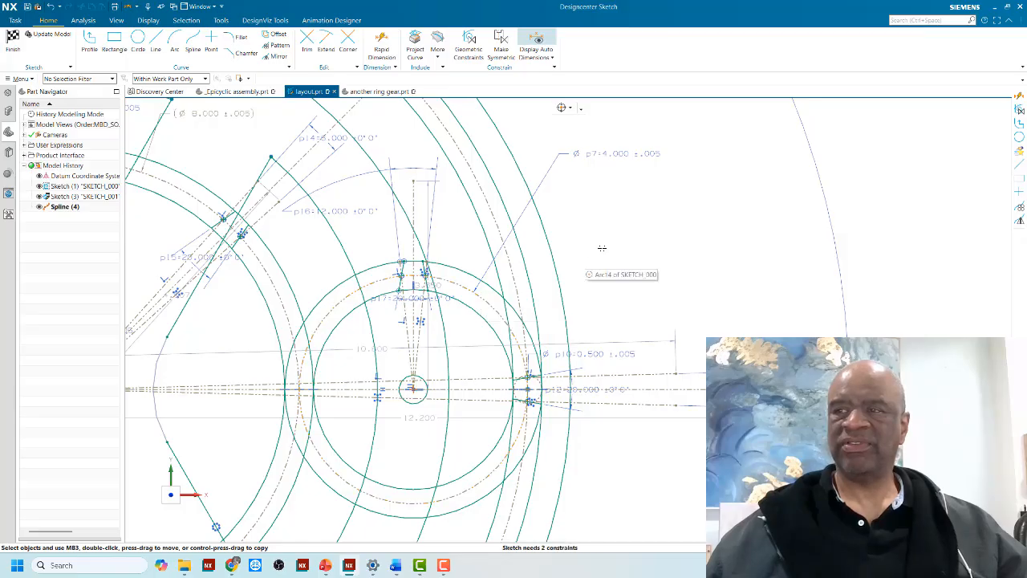
pyautogui.scroll(-2, 598, 269)
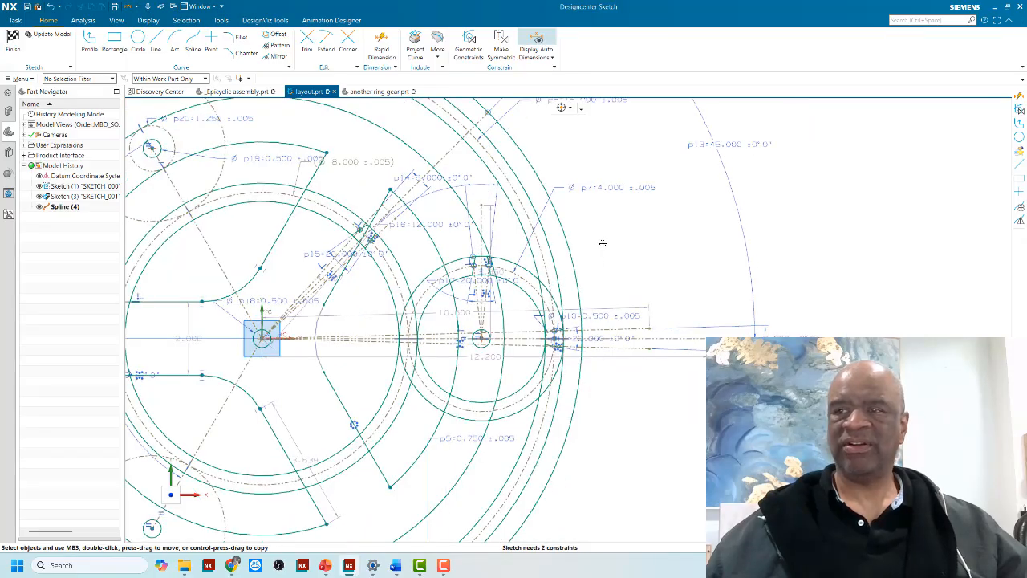
pyautogui.scroll(2, 351, 161)
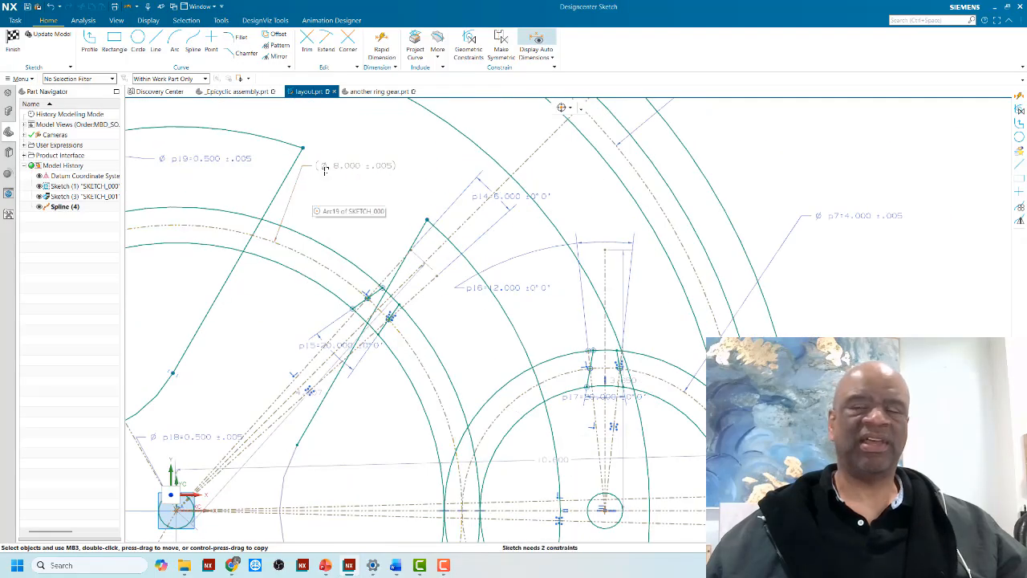
pyautogui.scroll(-3, 347, 163)
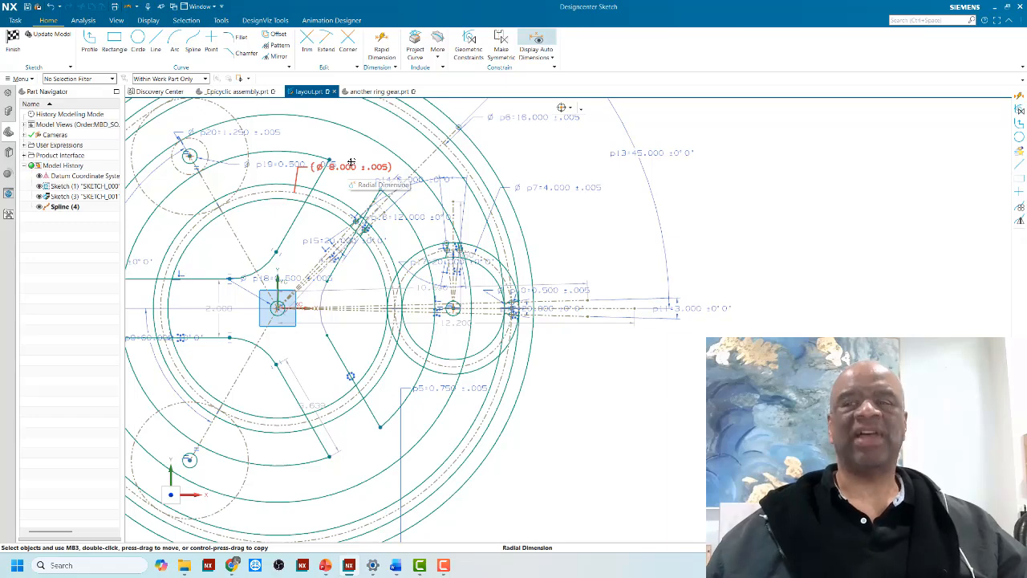
pyautogui.scroll(3, 538, 241)
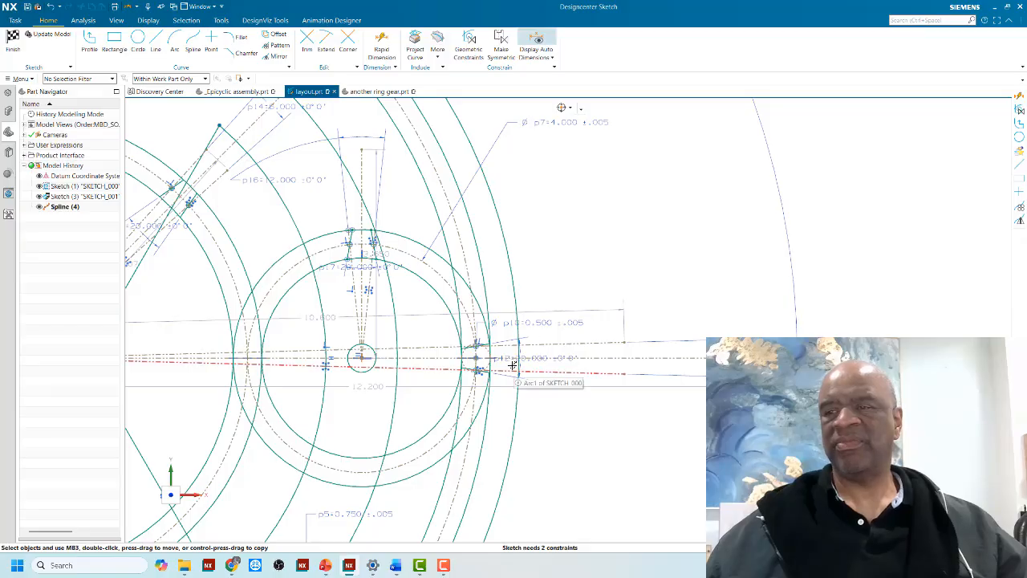
# Examine the ring gear tooth construction, including its small construction circle, angled flank lines and their intersections with the pitch circle.
pyautogui.scroll(5, 514, 360)
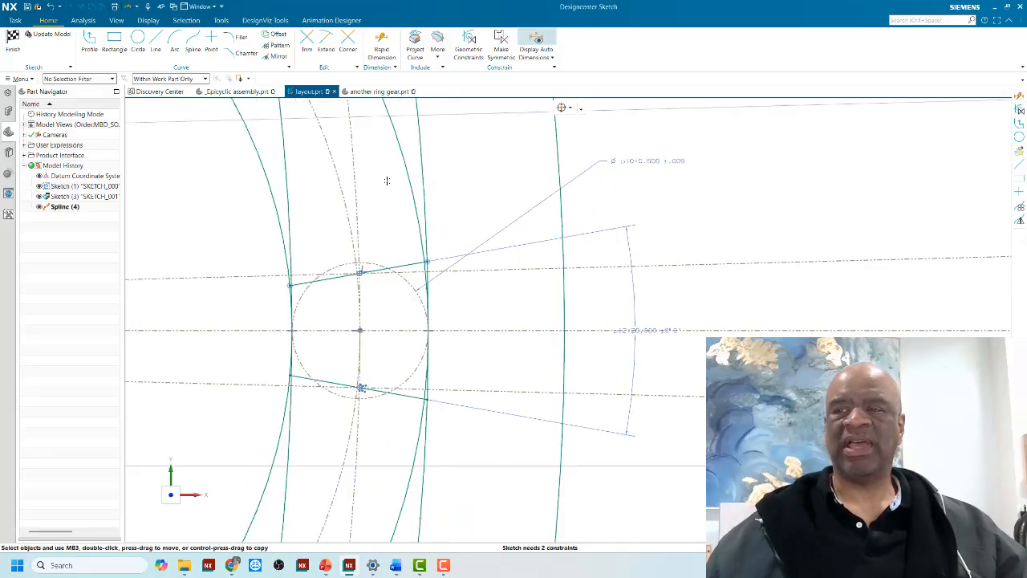
pyautogui.scroll(5, 377, 241)
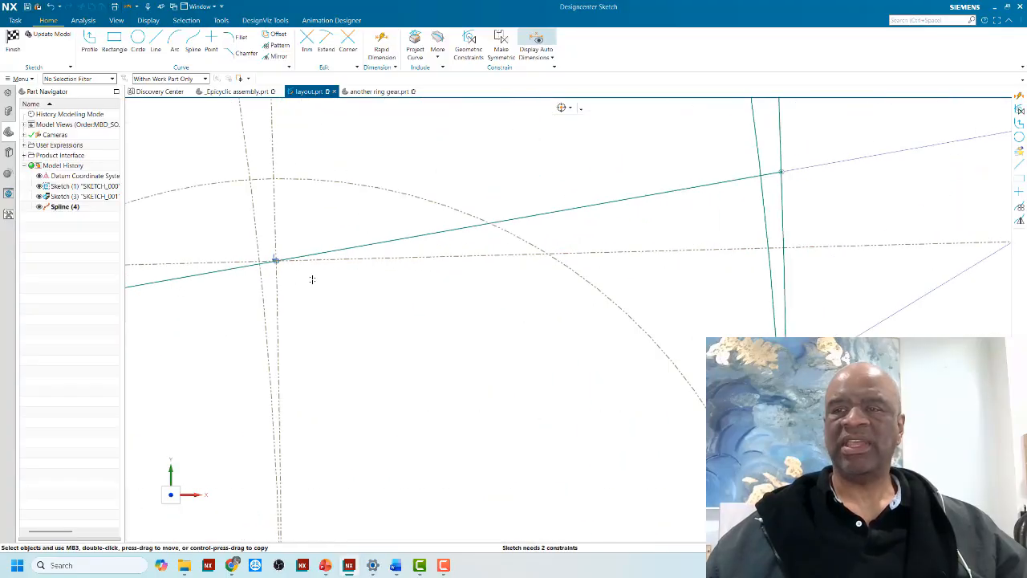
pyautogui.scroll(3, 280, 269)
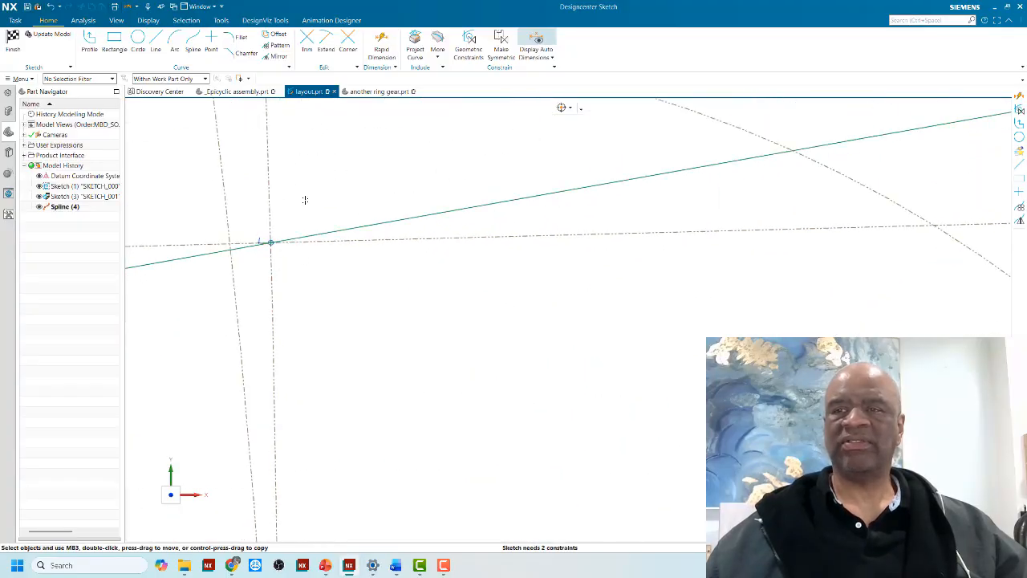
pyautogui.scroll(-5, 305, 200)
pyautogui.scroll(3, 307, 340)
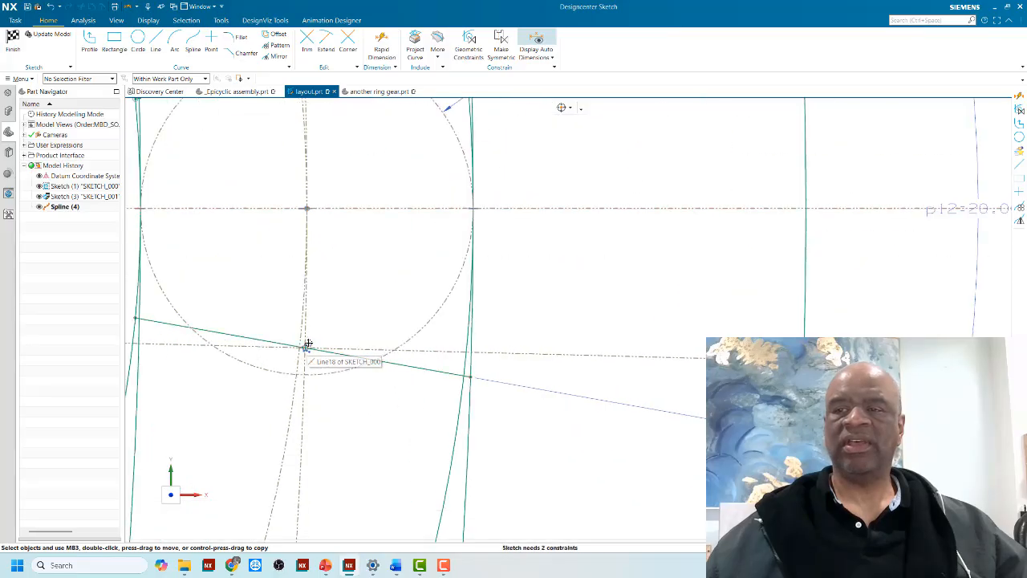
pyautogui.scroll(-4, 355, 231)
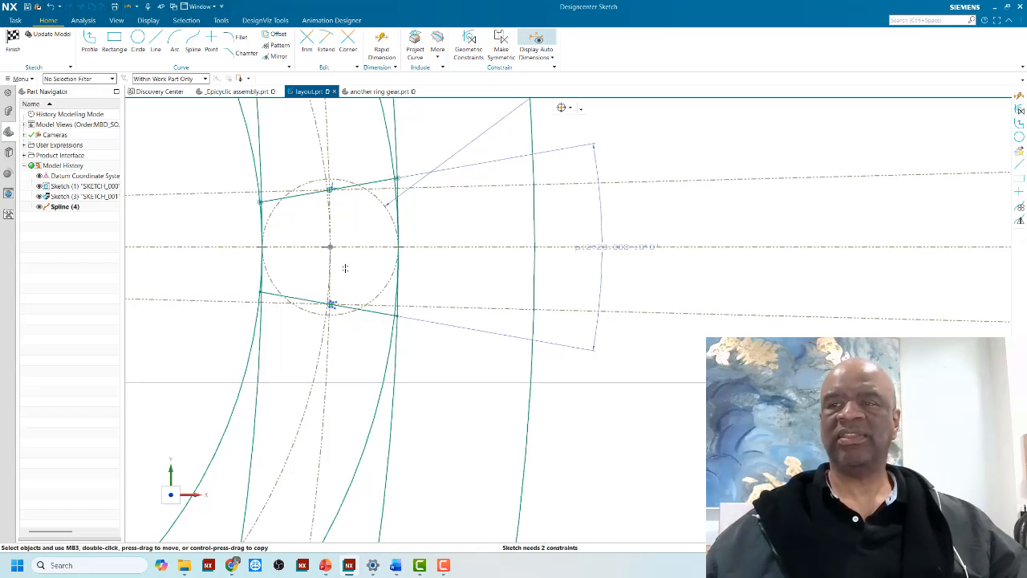
pyautogui.scroll(-5, 341, 229)
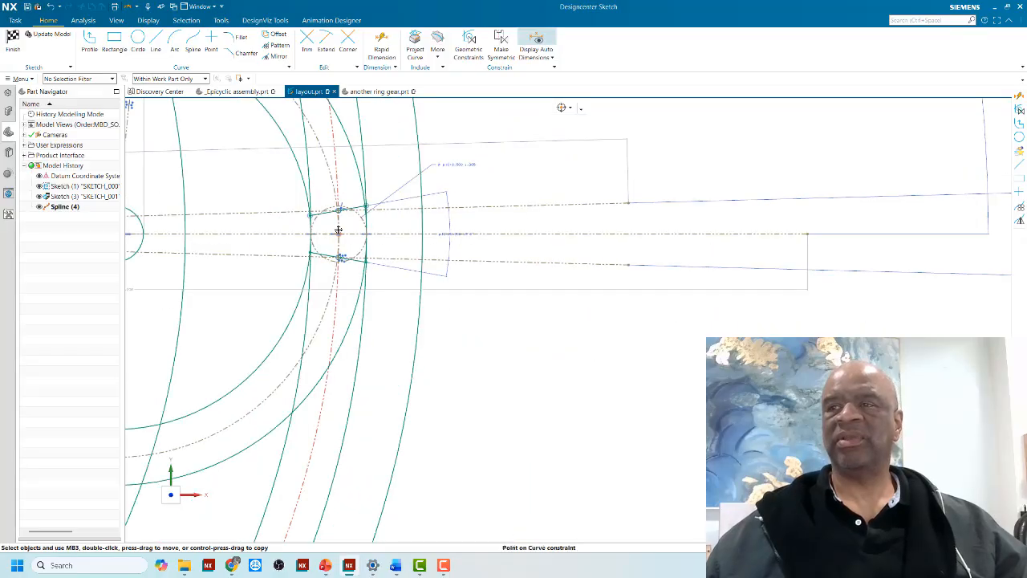
pyautogui.scroll(5, 334, 217)
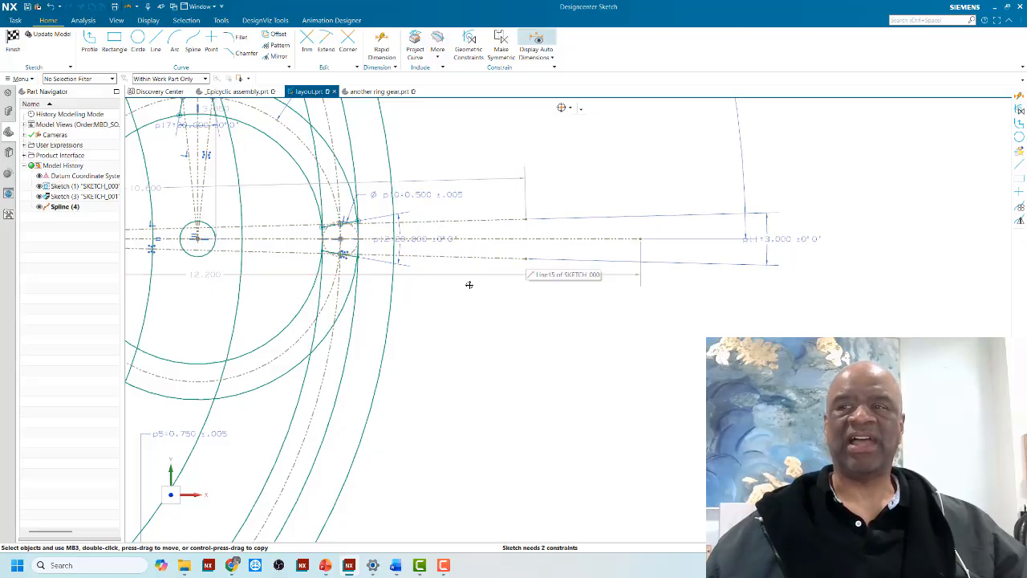
pyautogui.scroll(3, 372, 195)
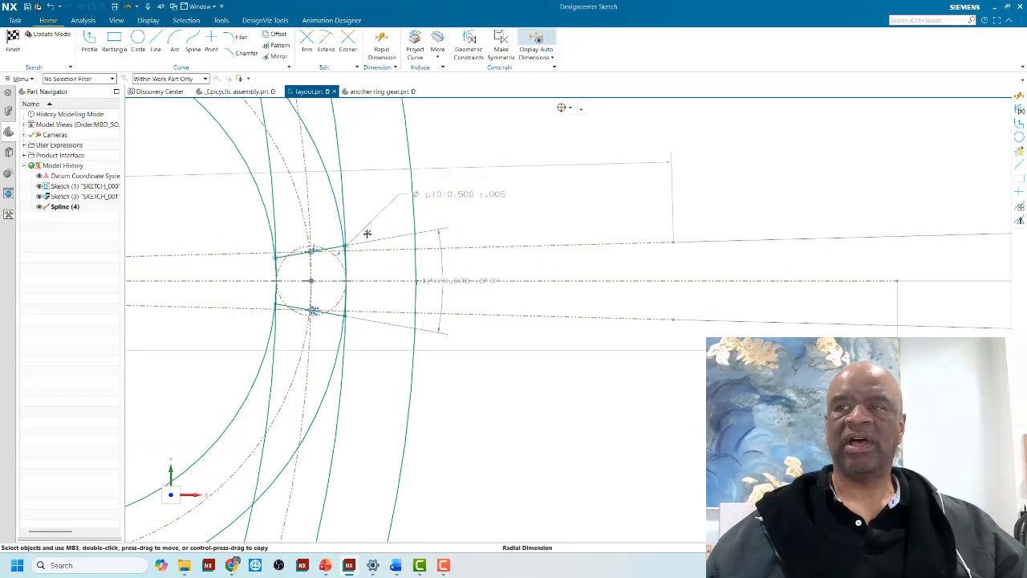
# Examine where the ring and planet gears mesh, comparing their pitch circles with the neighbouring tooth tip and root circles.
pyautogui.scroll(-5, 367, 225)
pyautogui.scroll(-4, 370, 233)
pyautogui.scroll(4, 357, 165)
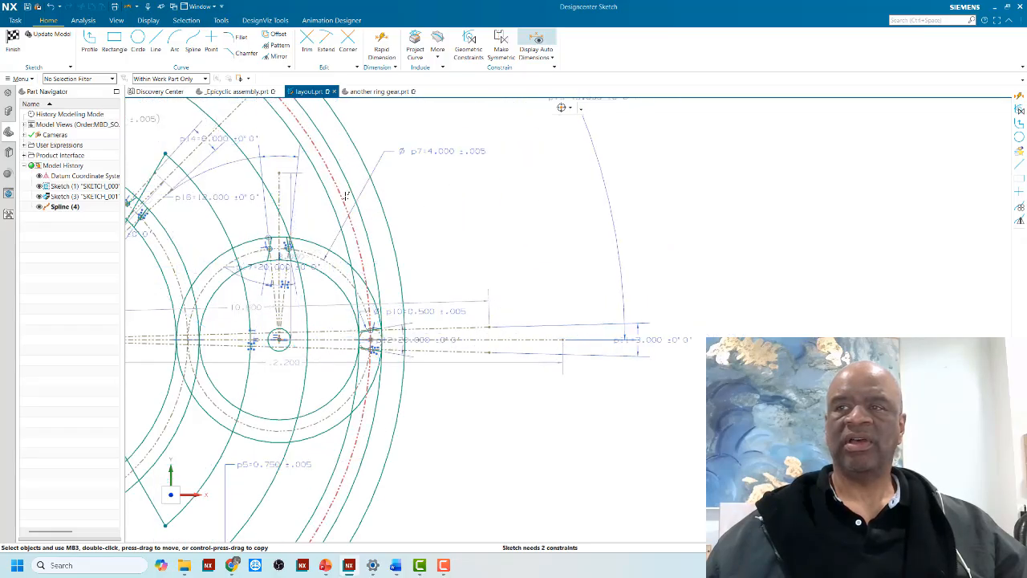
pyautogui.scroll(-3, 404, 204)
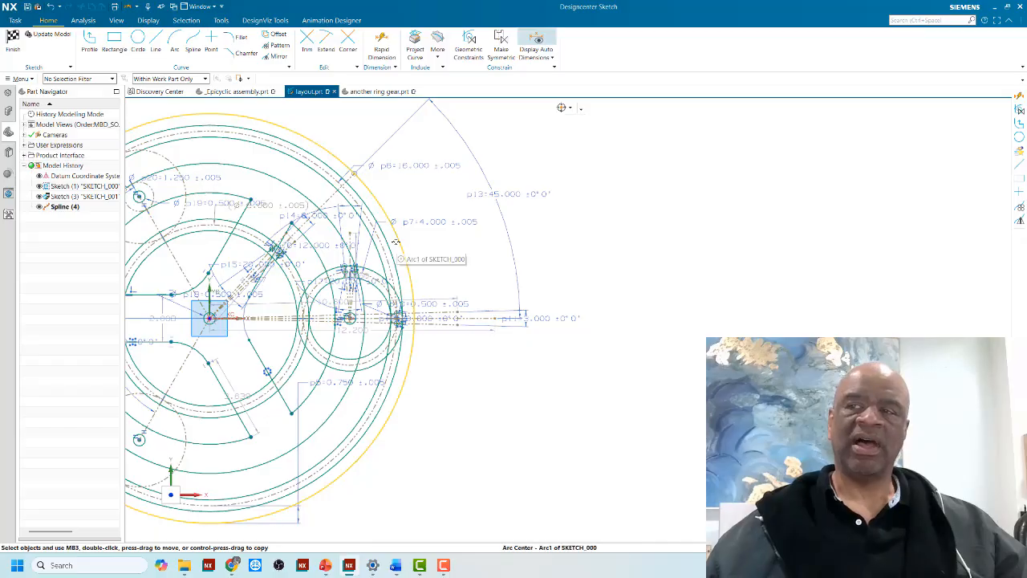
pyautogui.scroll(3, 396, 242)
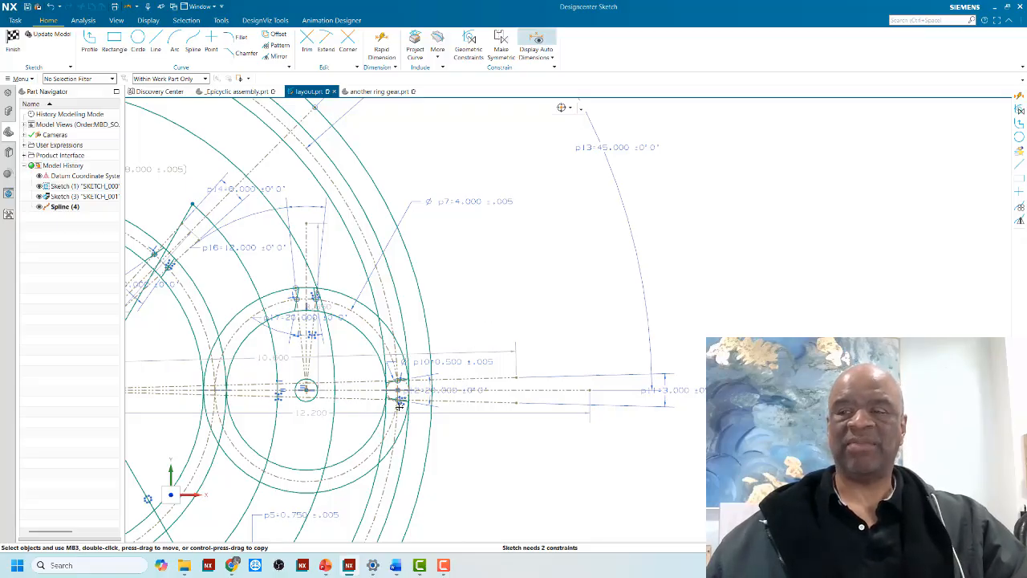
pyautogui.scroll(5, 399, 401)
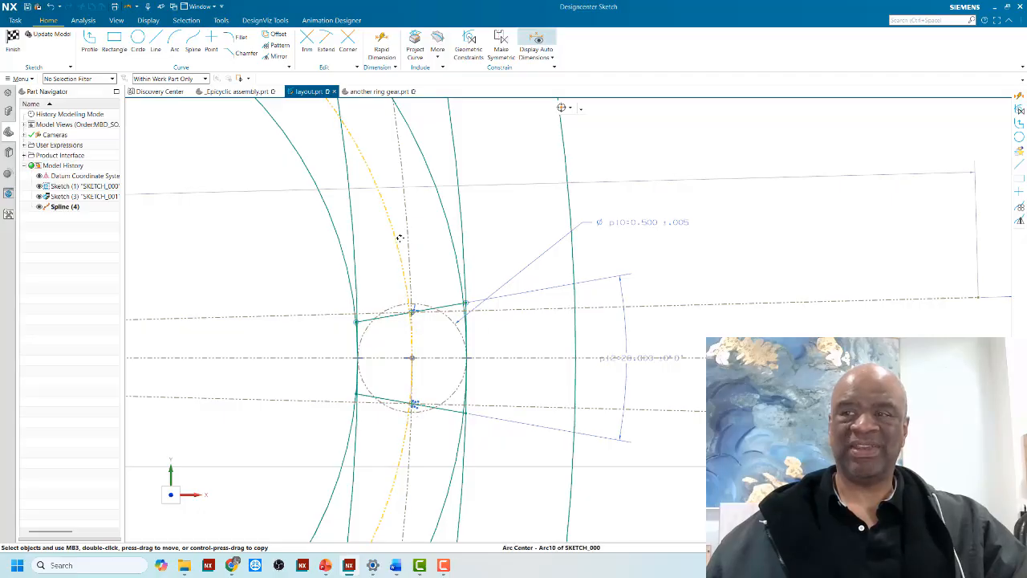
pyautogui.scroll(-4, 390, 308)
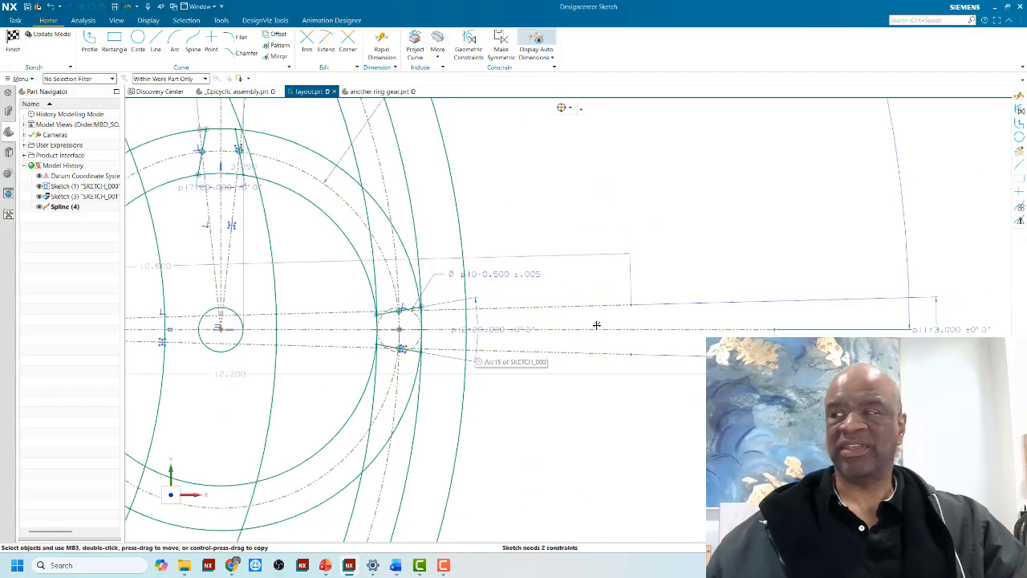
pyautogui.scroll(4, 397, 320)
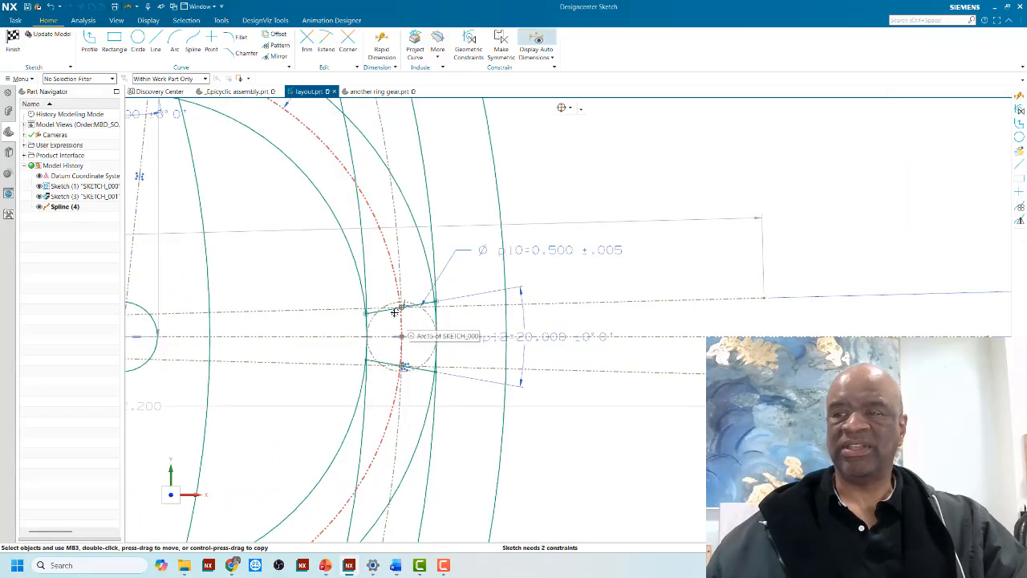
pyautogui.scroll(-5, 418, 341)
pyautogui.scroll(1, 434, 313)
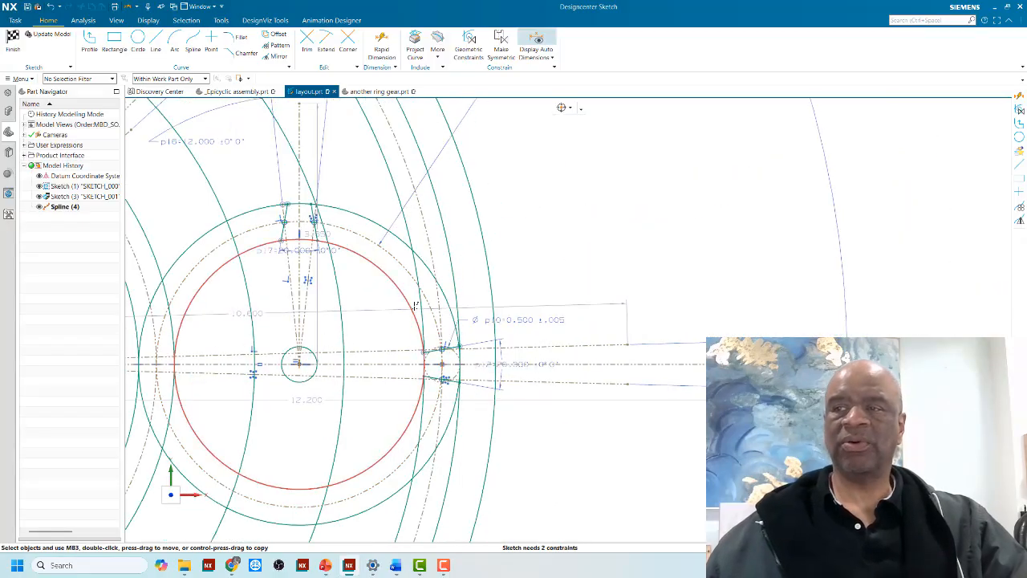
pyautogui.scroll(1, 445, 292)
pyautogui.scroll(1, 437, 281)
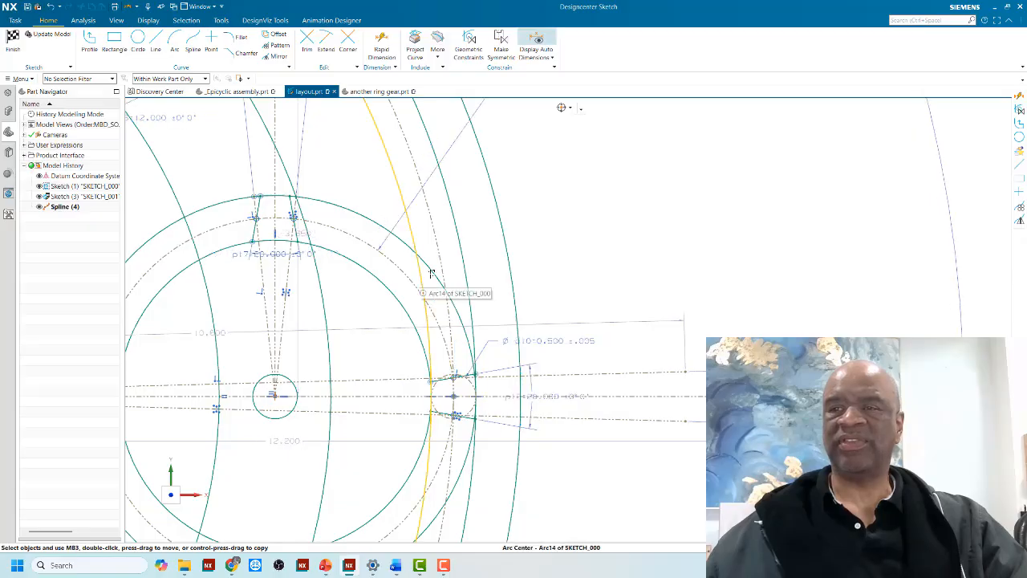
# Examine the planet gear tooth construction, including its angular spacing dimension, flank lines and their intersections with the pitch circle.
pyautogui.scroll(-3, 428, 271)
pyautogui.scroll(4, 401, 269)
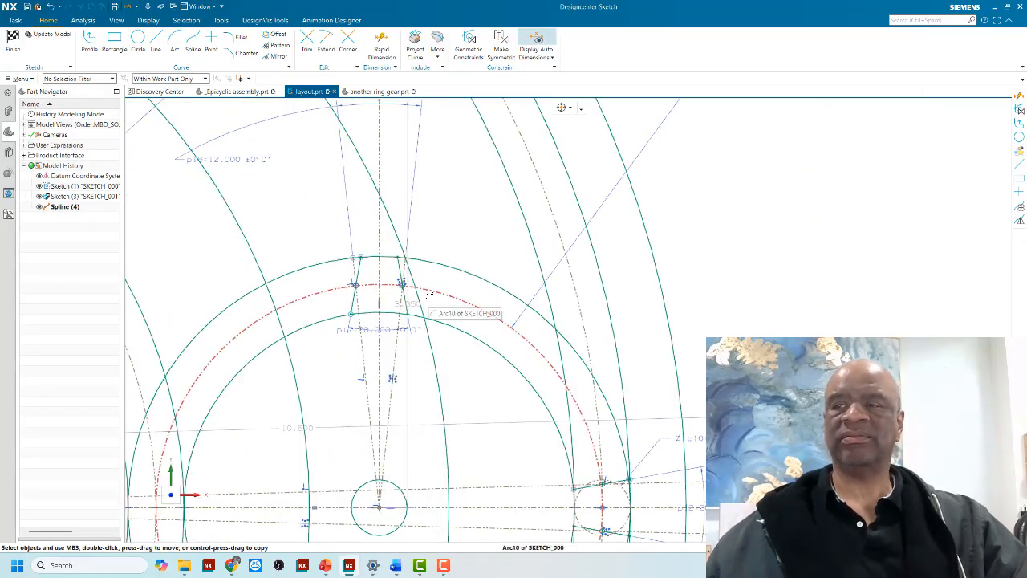
pyautogui.scroll(-2, 428, 296)
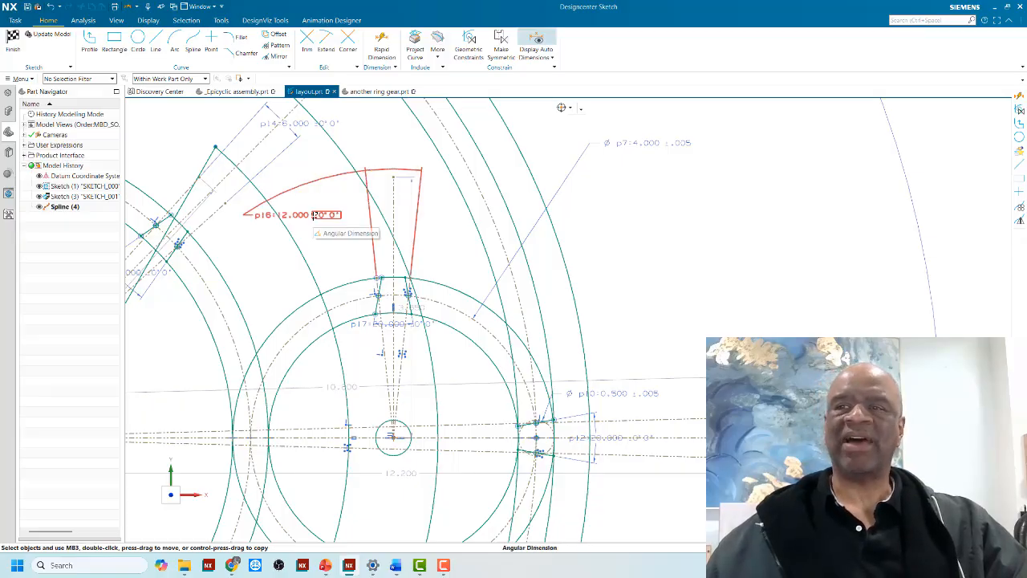
pyautogui.scroll(-5, 362, 295)
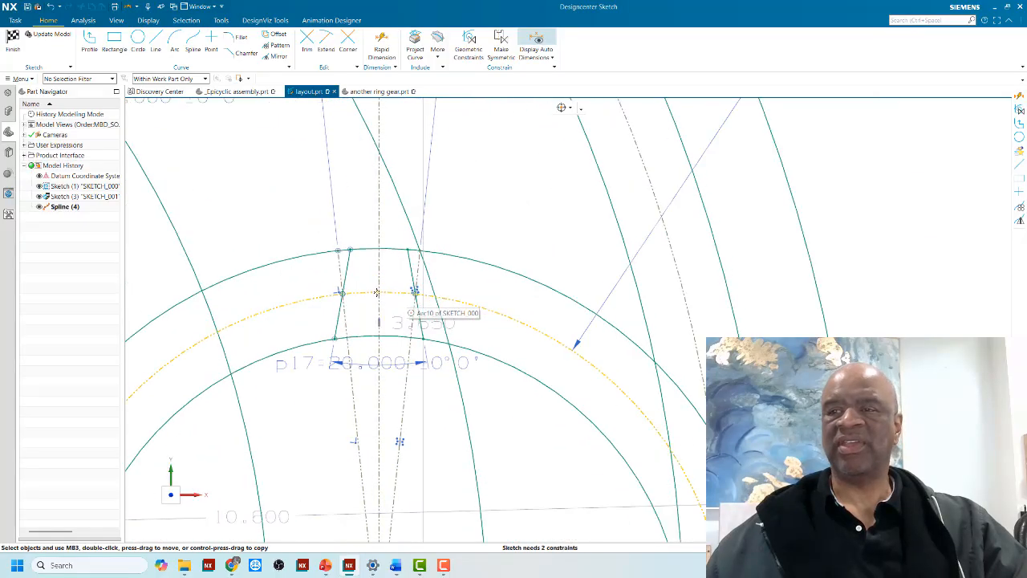
pyautogui.scroll(-2, 362, 295)
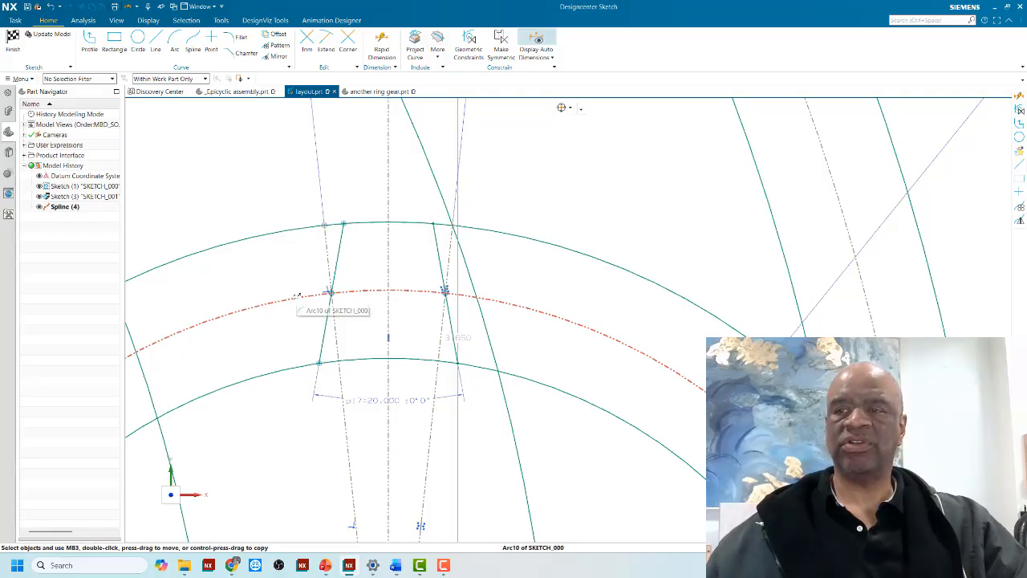
pyautogui.scroll(-3, 297, 297)
pyautogui.scroll(5, 333, 298)
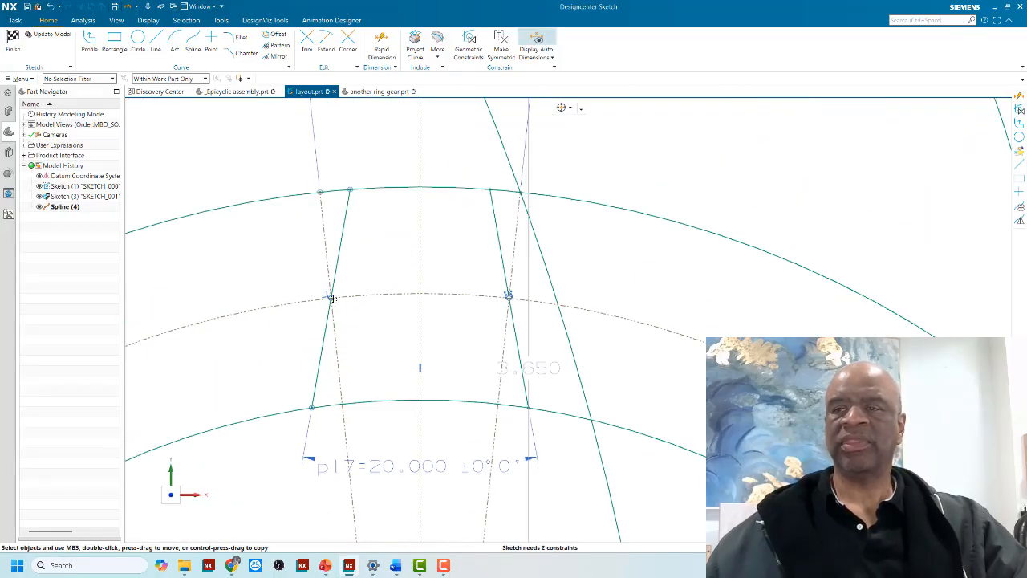
pyautogui.scroll(3, 332, 299)
pyautogui.scroll(-4, 385, 275)
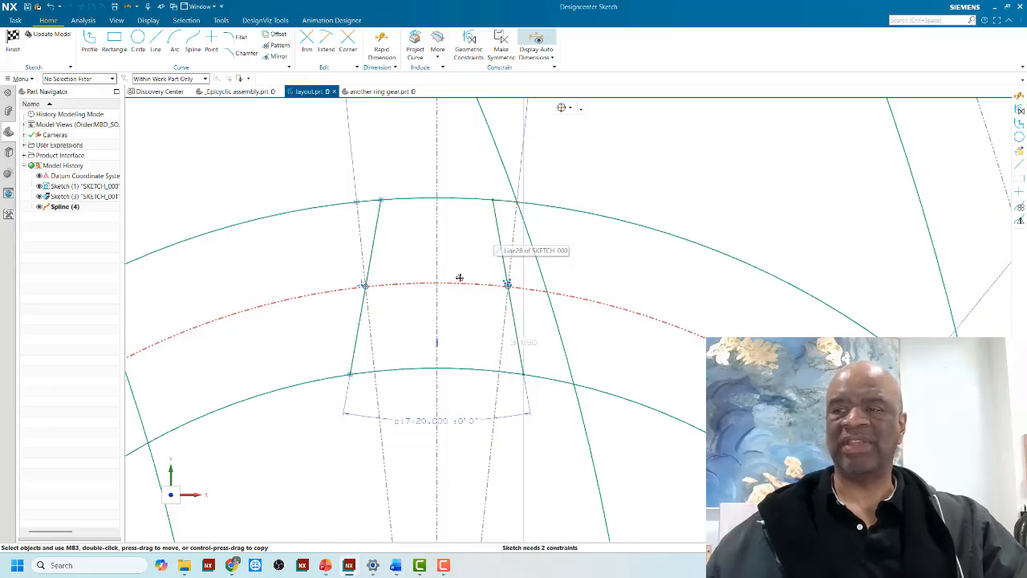
pyautogui.scroll(-5, 459, 280)
pyautogui.scroll(-2, 458, 281)
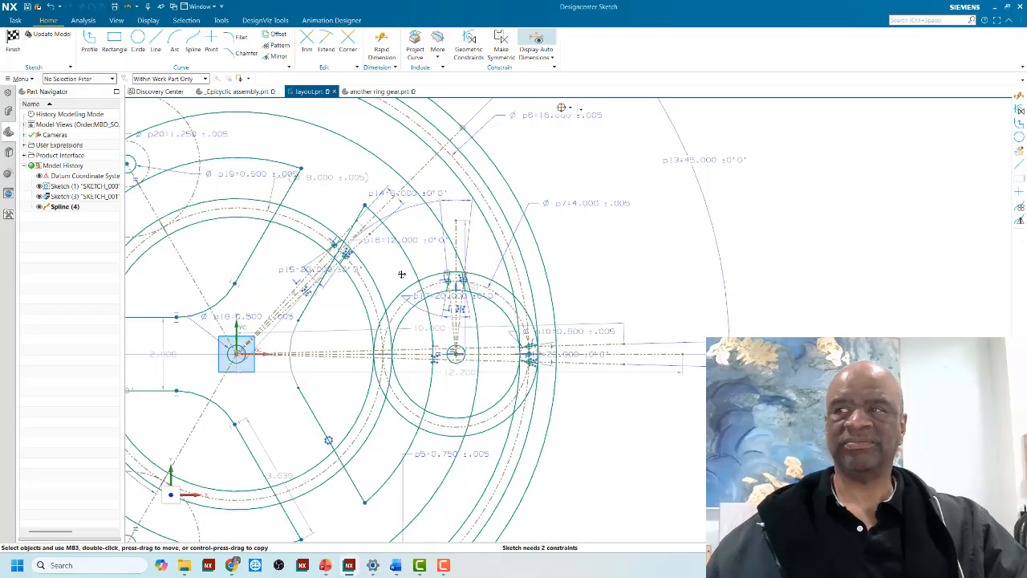
# Examine the sun gear tooth construction, including its flank lines at the pitch circle and its angular spacing dimension.
pyautogui.scroll(5, 353, 265)
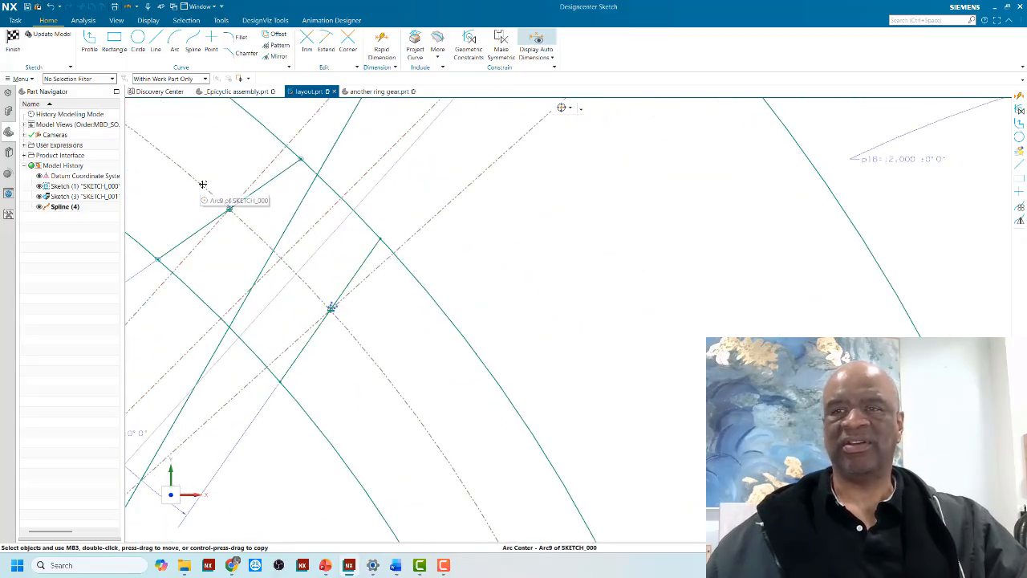
pyautogui.scroll(3, 229, 208)
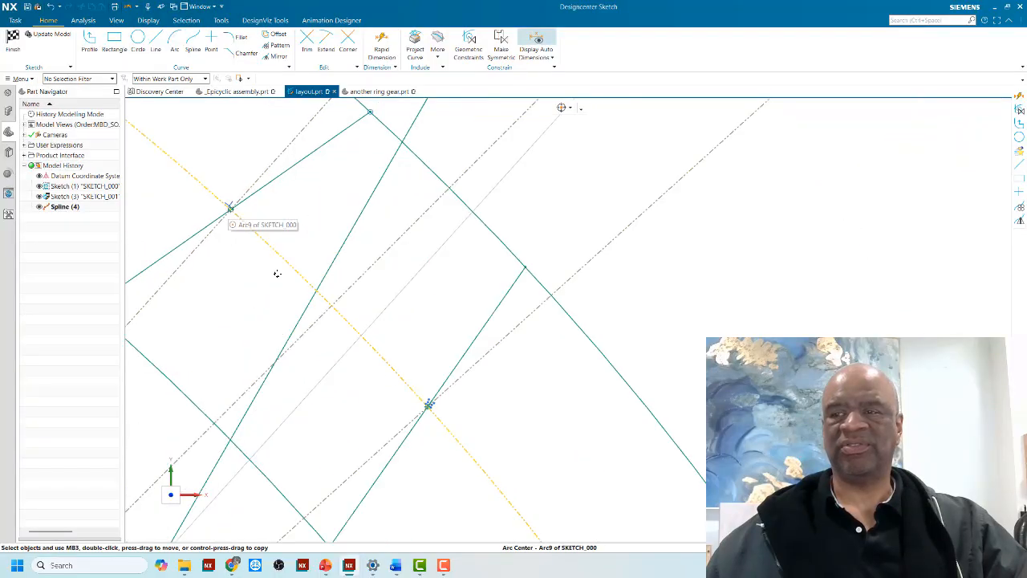
pyautogui.scroll(-6, 277, 274)
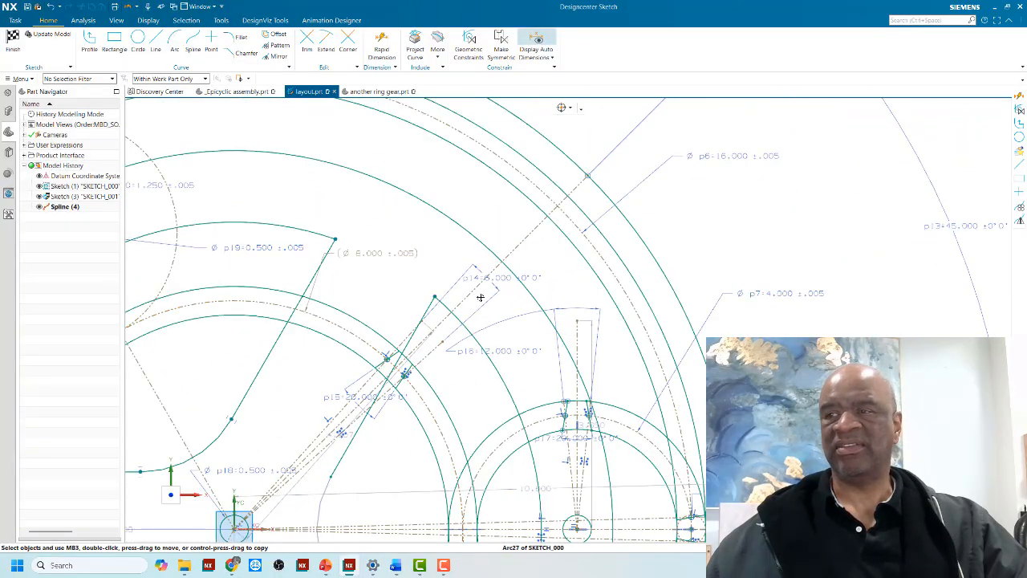
pyautogui.scroll(3, 480, 297)
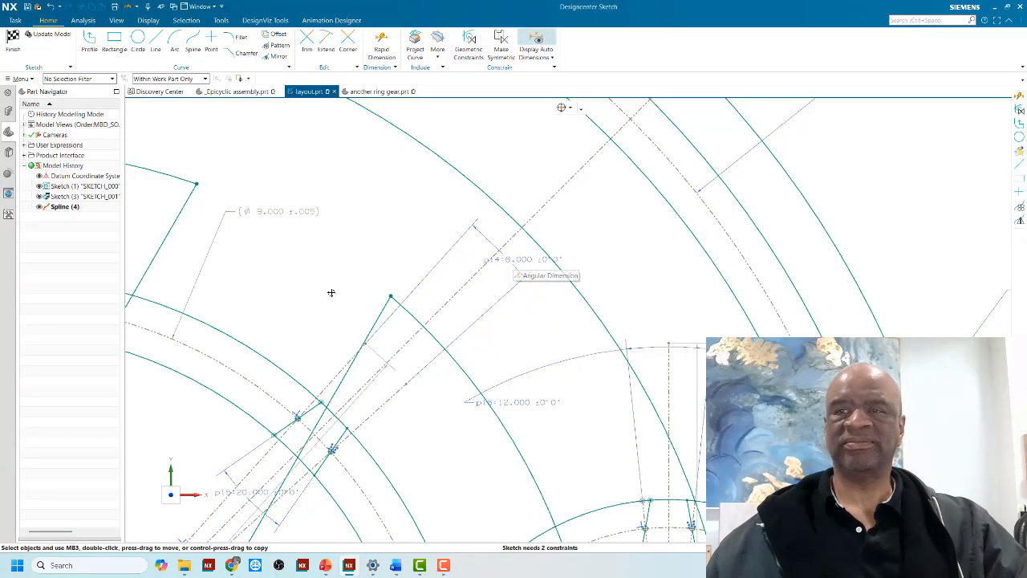
pyautogui.scroll(-6, 332, 293)
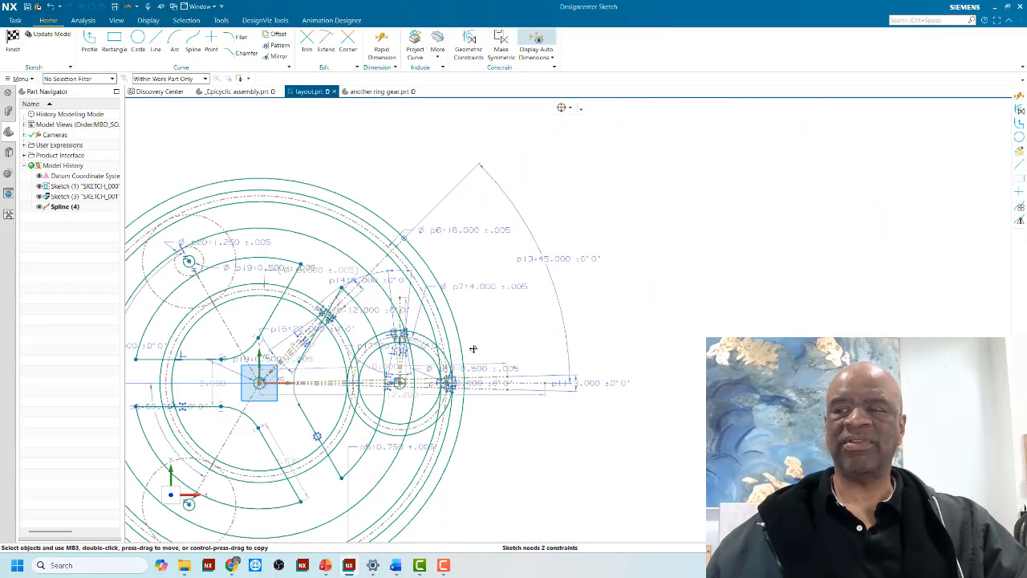
# Finish editing the gear layout sketch and return to the 3D view of the part.
pyautogui.scroll(-2, 474, 349)
pyautogui.scroll(2, 486, 398)
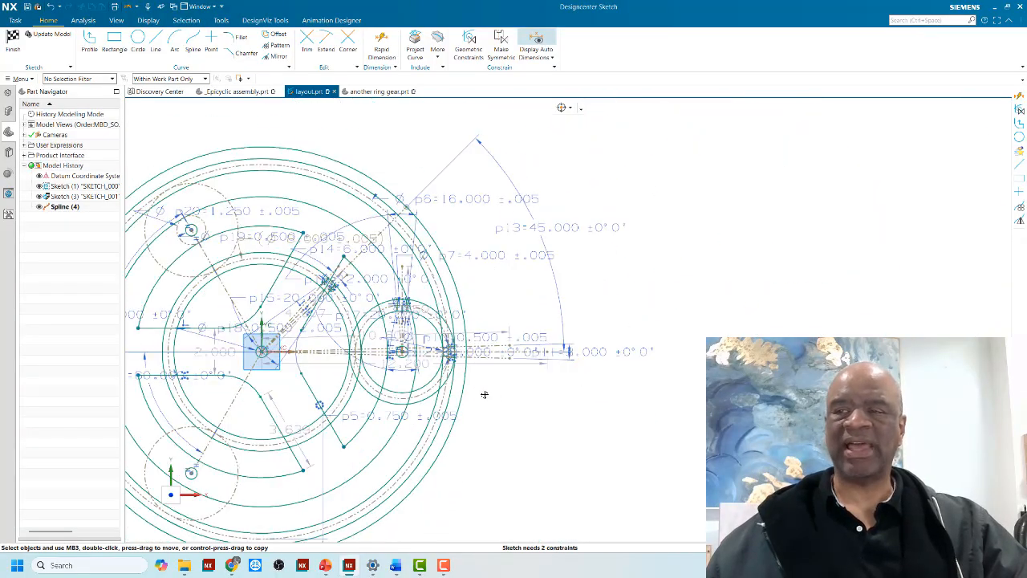
pyautogui.scroll(-2, 483, 393)
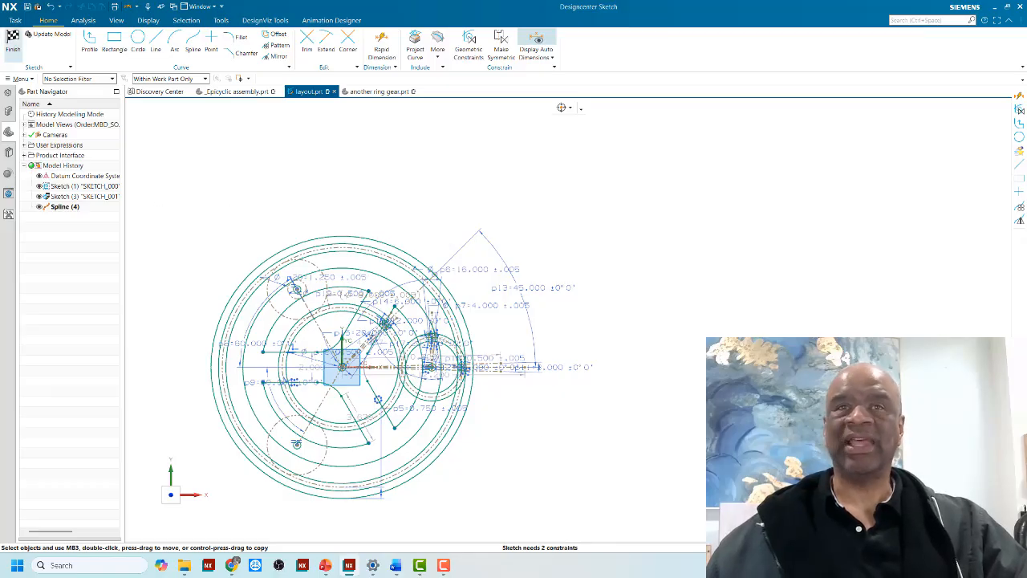
pyautogui.click(13, 40)
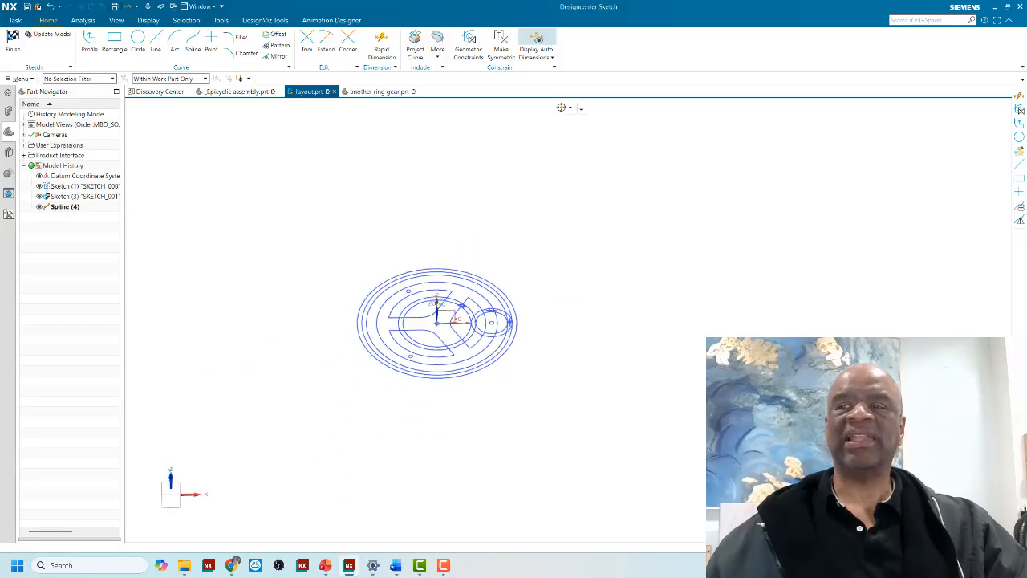
pyautogui.scroll(6, 399, 272)
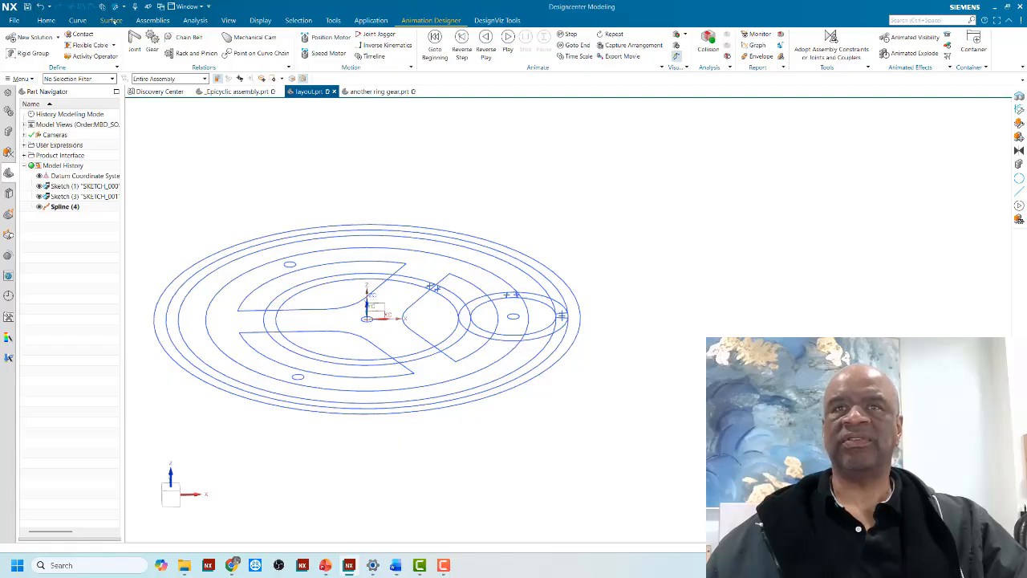
# Inspect the layout sketch's output entry in the part's Product Interface and close it without changes.
pyautogui.click(152, 20)
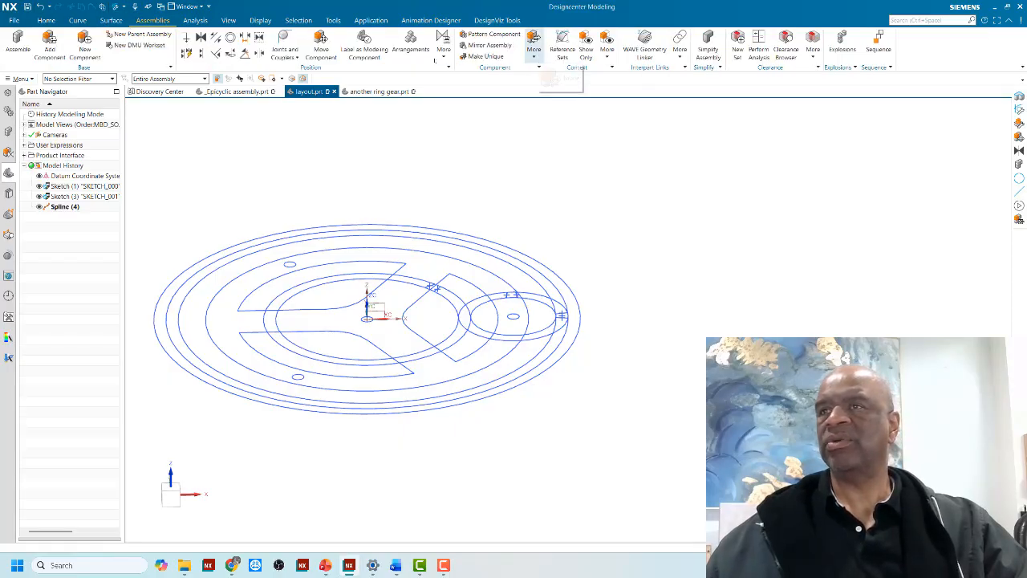
pyautogui.click(680, 44)
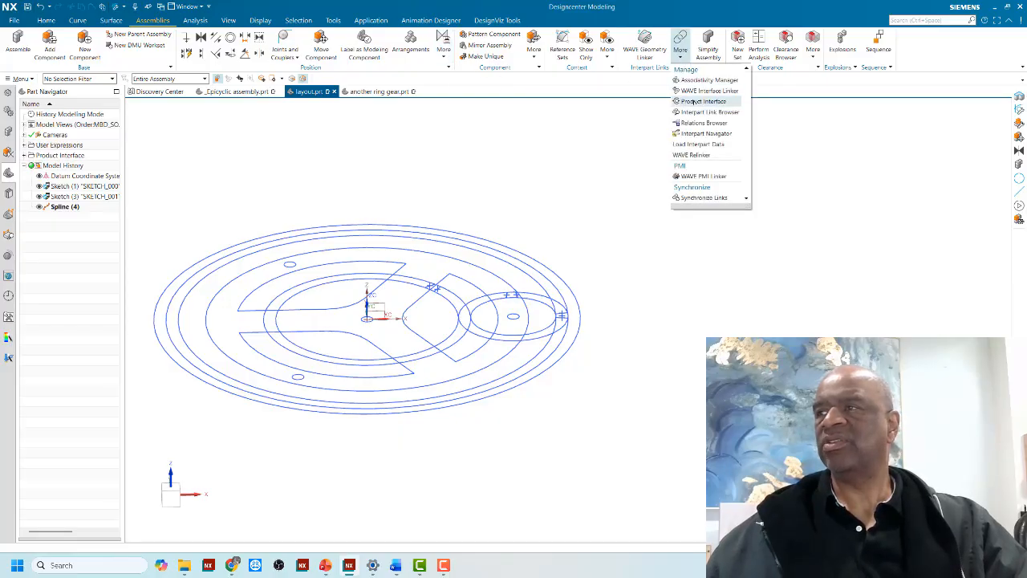
pyautogui.click(695, 101)
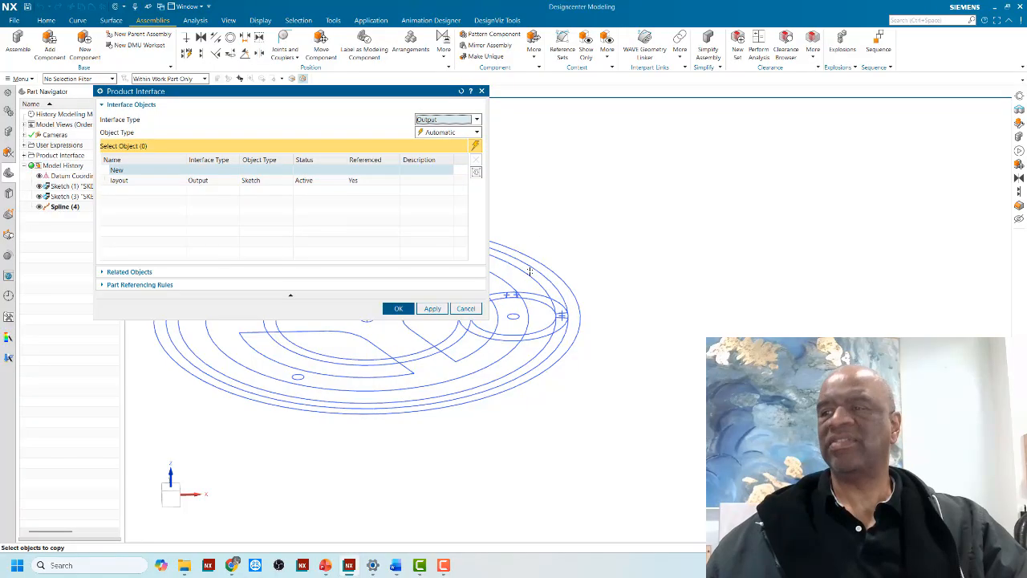
pyautogui.click(125, 181)
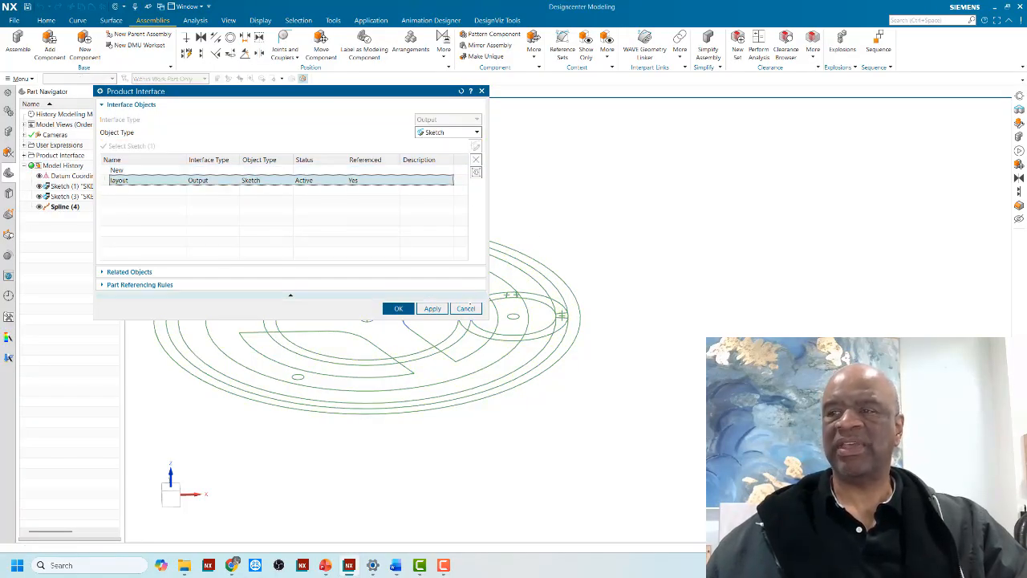
pyautogui.click(465, 308)
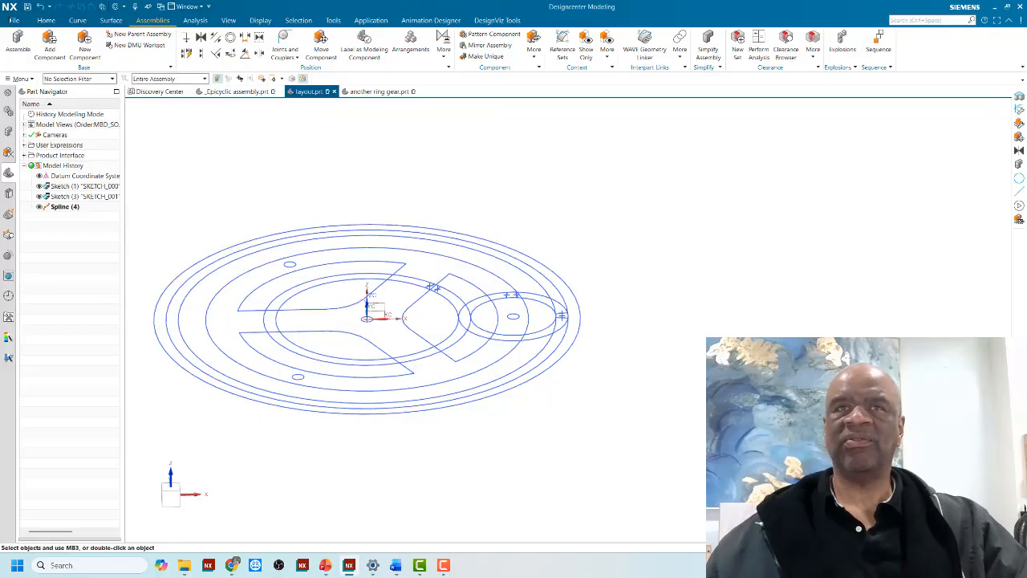
# Create a new part named "new sun" from the DV Seed Model English MBD template in inches.
pyautogui.click(13, 20)
pyautogui.click(24, 35)
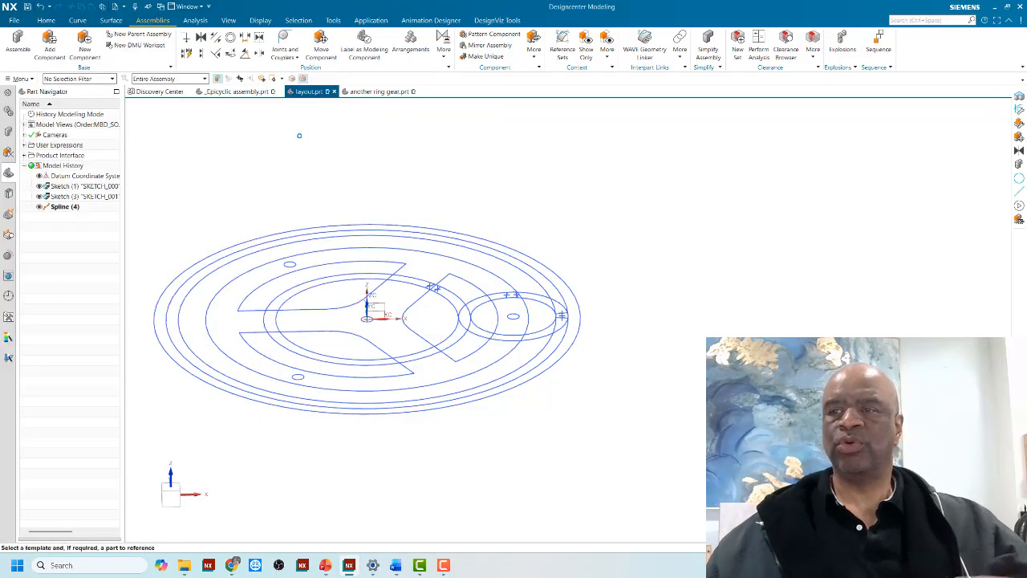
pyautogui.write('ne')
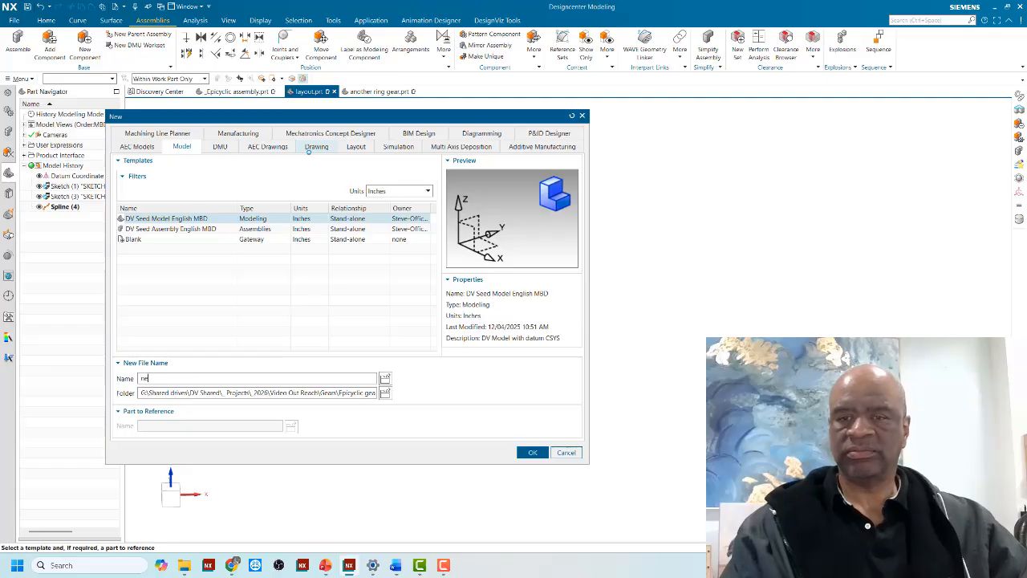
pyautogui.write('w sun')
pyautogui.press('Return')
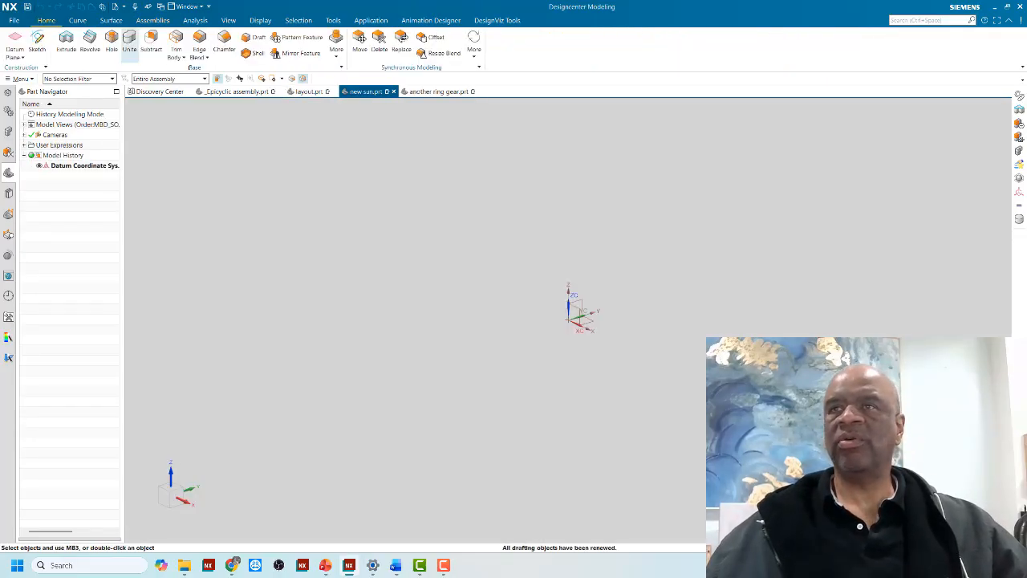
# Link the published layout sketch from layout.prt into the new sun part with the WAVE Interface Linker.
pyautogui.click(336, 47)
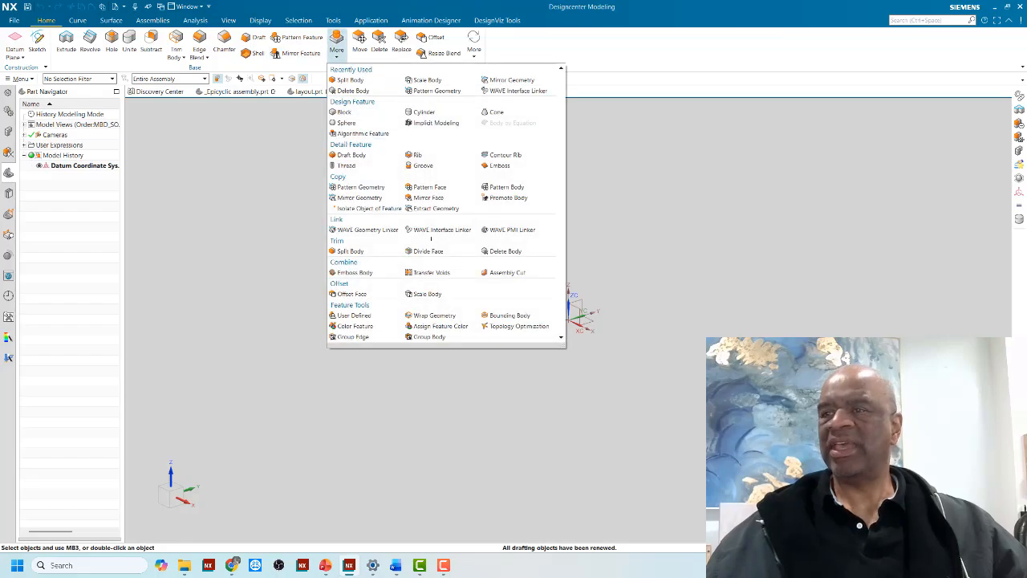
pyautogui.click(440, 229)
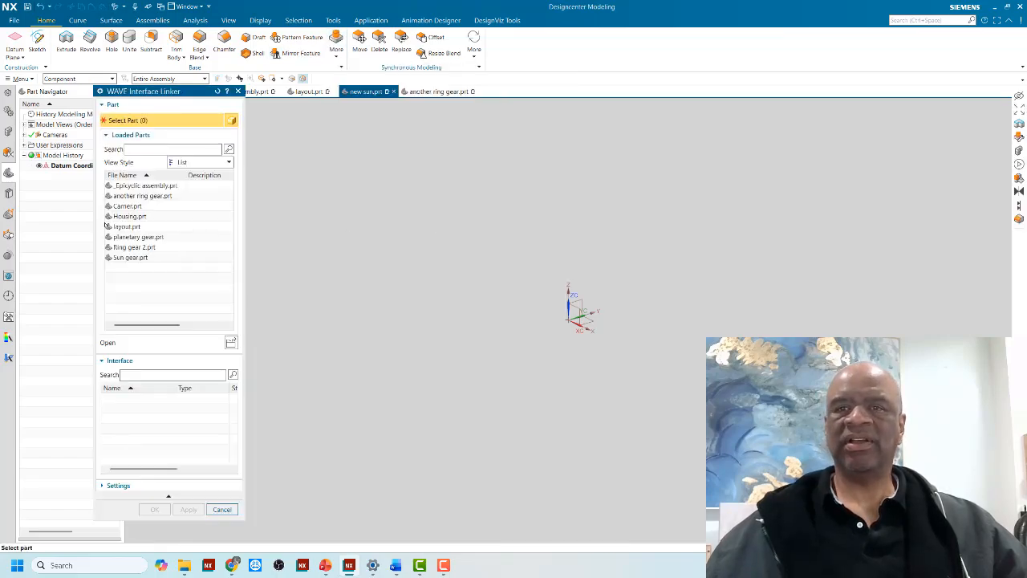
pyautogui.click(125, 226)
pyautogui.click(119, 398)
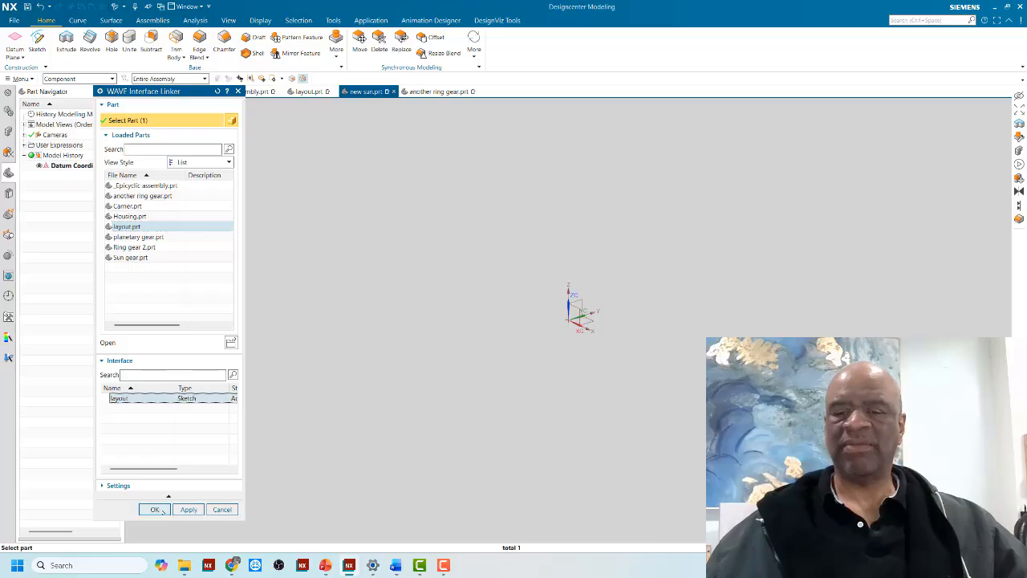
pyautogui.click(155, 510)
pyautogui.scroll(1, 608, 317)
pyautogui.scroll(-1, 576, 300)
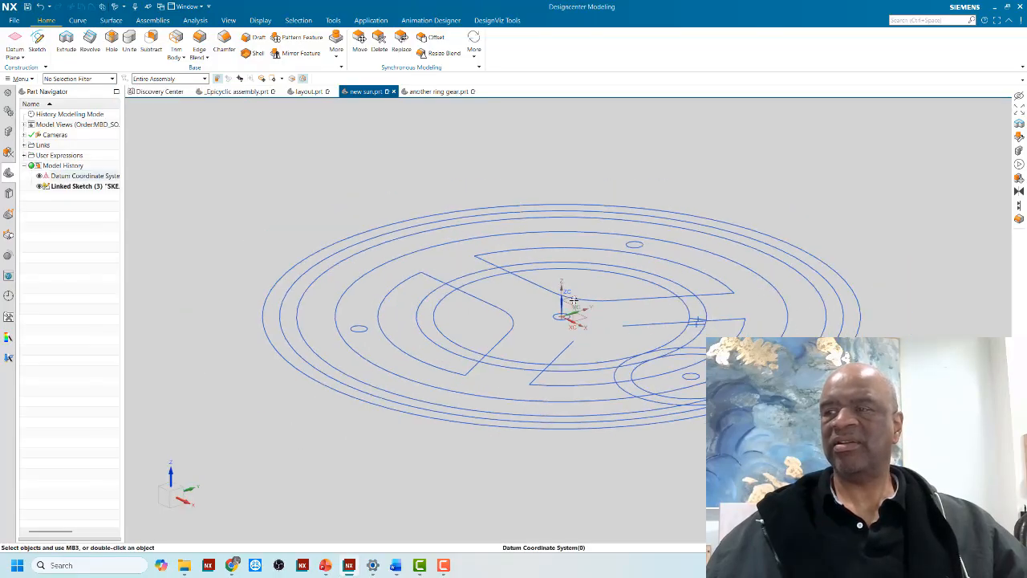
# Start hiding objects with the type filter set to Curve, selecting the outer ring circles, carrier circle, upper pin hole and upper cutout arc.
pyautogui.moveTo(568, 300); pyautogui.dragTo(587, 361, button='middle')
pyautogui.scroll(-3, 496, 293)
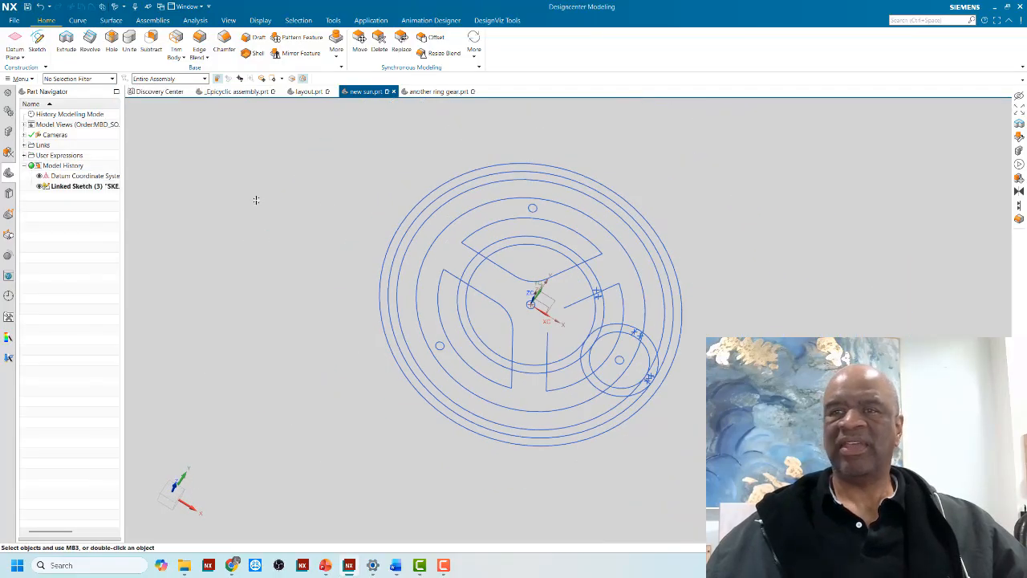
pyautogui.hotkey('ctrl', 'b')
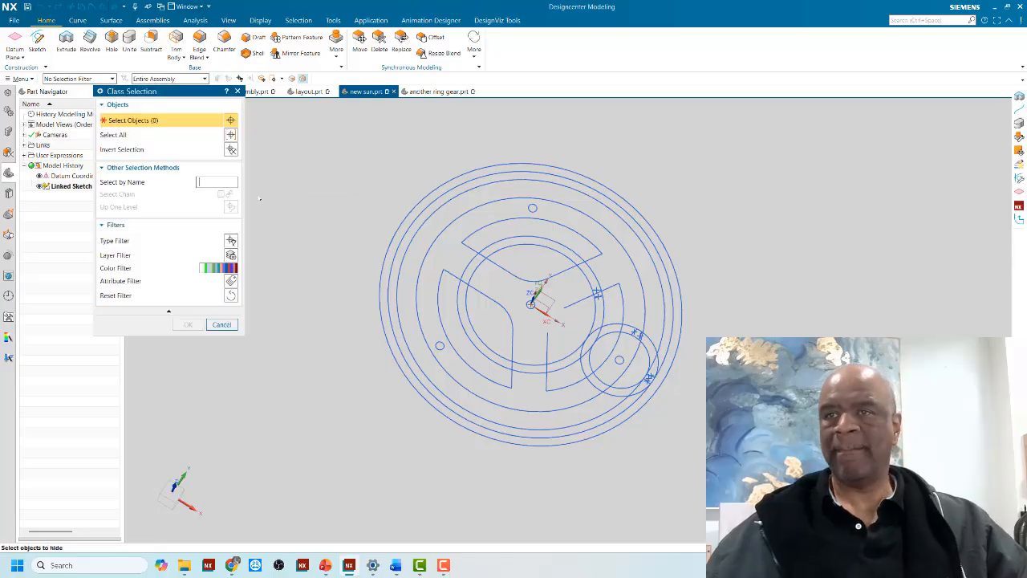
pyautogui.click(232, 241)
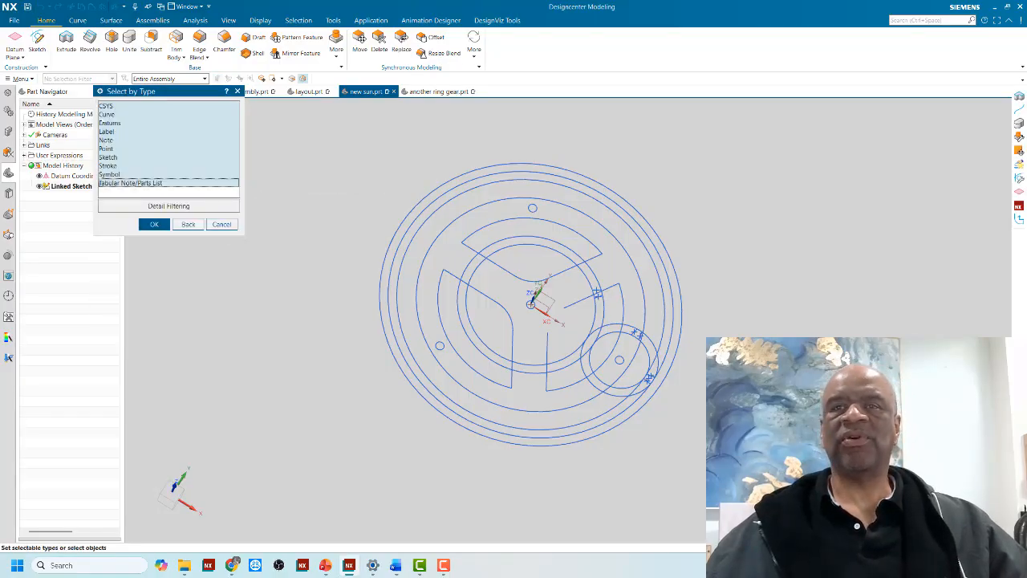
pyautogui.click(451, 184)
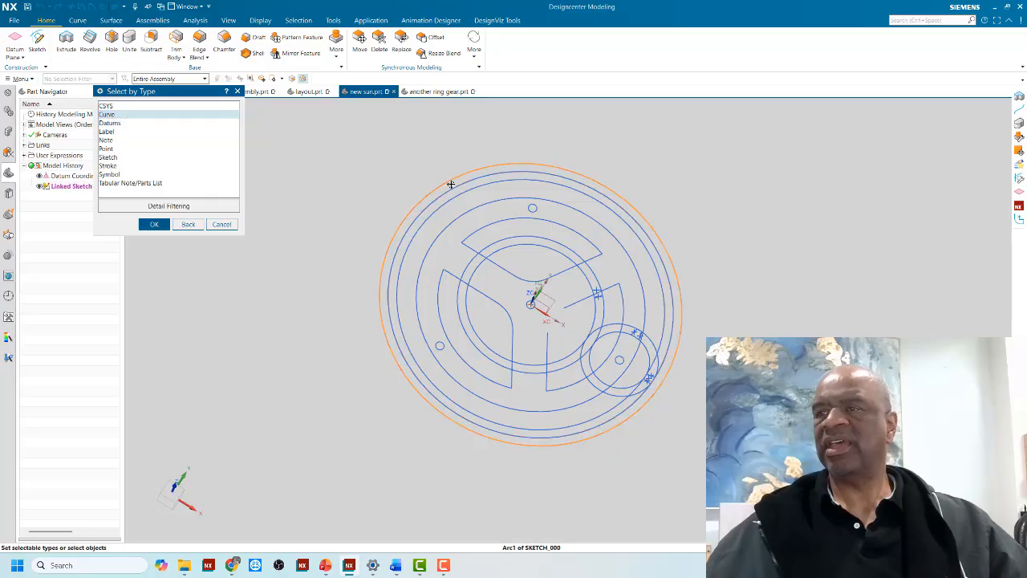
pyautogui.click(456, 196)
pyautogui.click(528, 202)
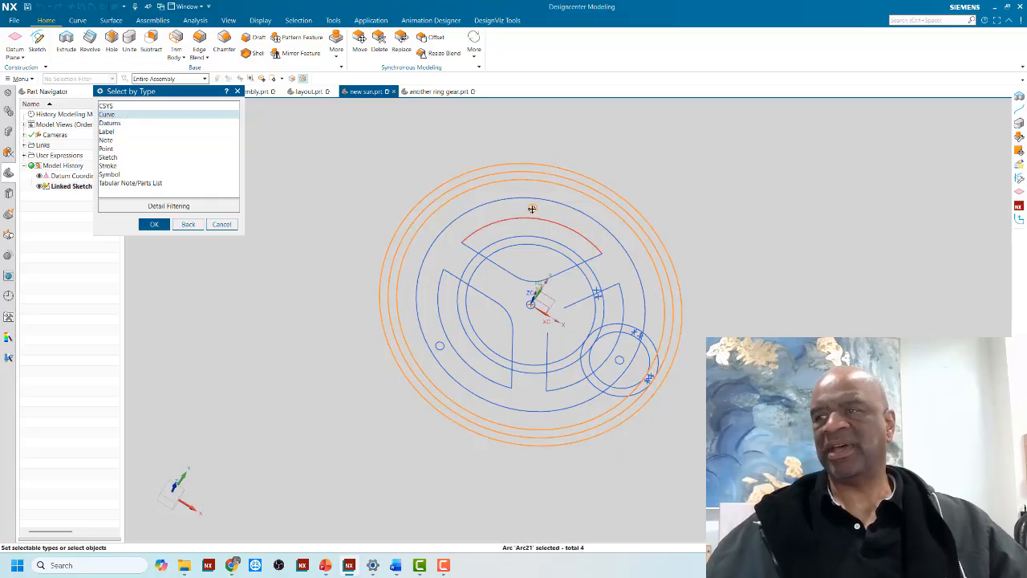
pyautogui.click(532, 209)
pyautogui.click(521, 218)
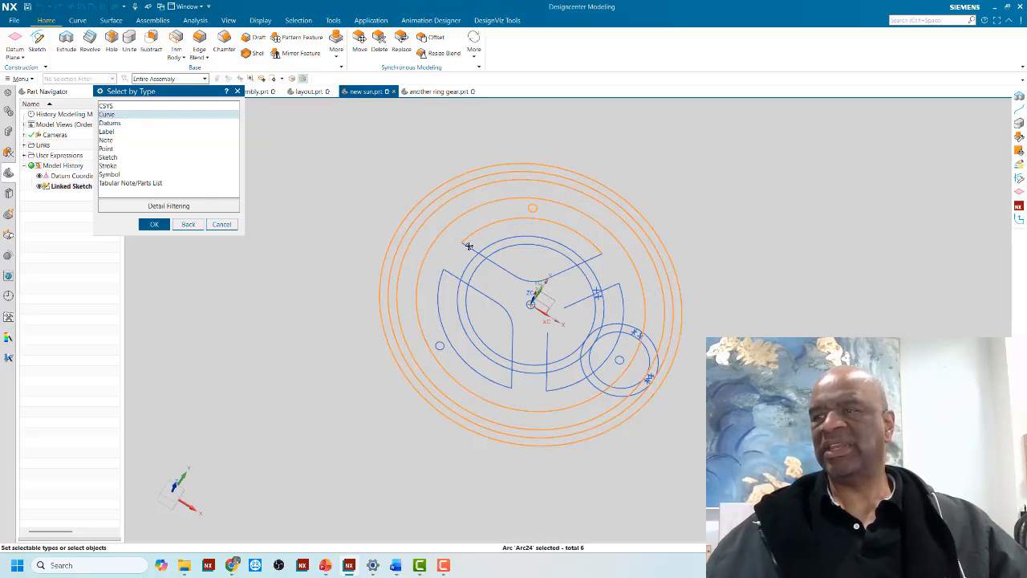
# Add the remaining carrier cutout lines and arcs and the second pin-hole circle to the objects to hide.
pyautogui.click(471, 247)
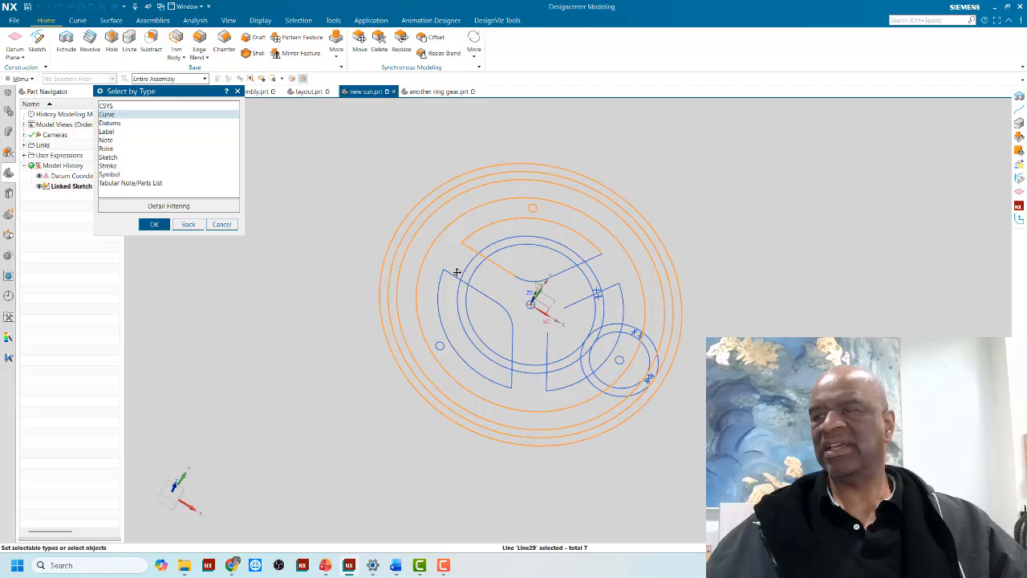
pyautogui.click(444, 347)
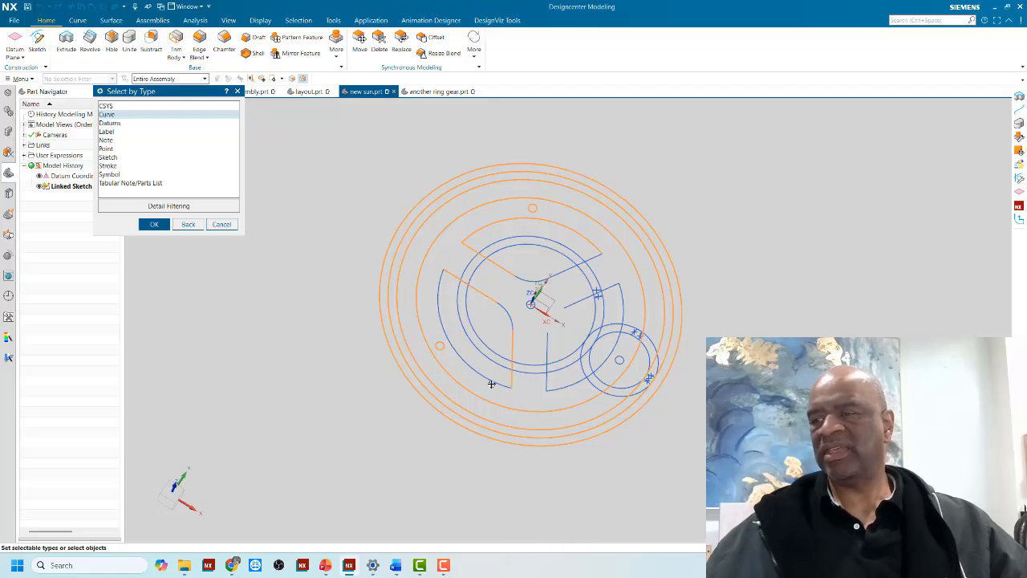
pyautogui.click(491, 385)
pyautogui.click(514, 326)
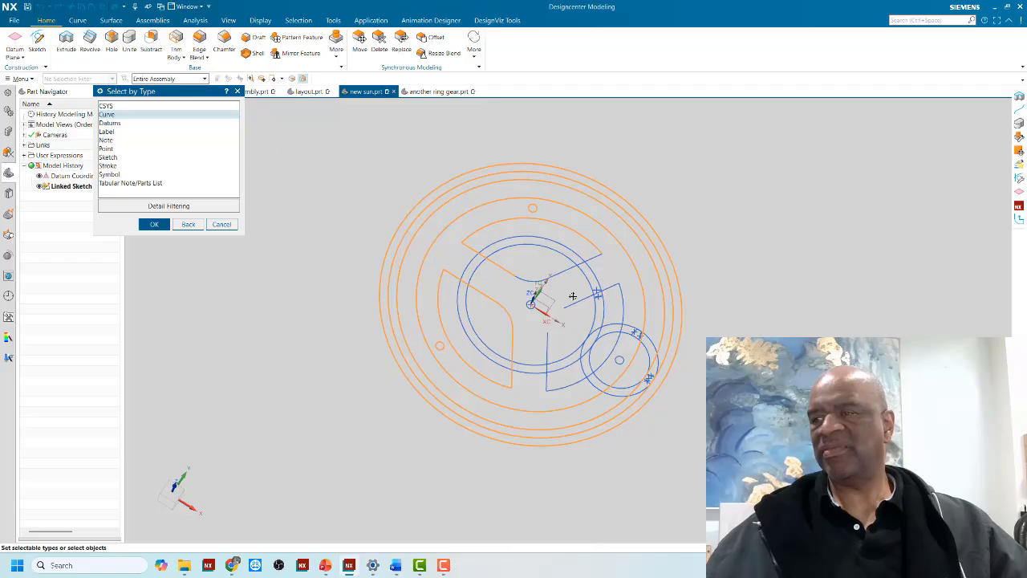
pyautogui.click(552, 278)
pyautogui.click(530, 280)
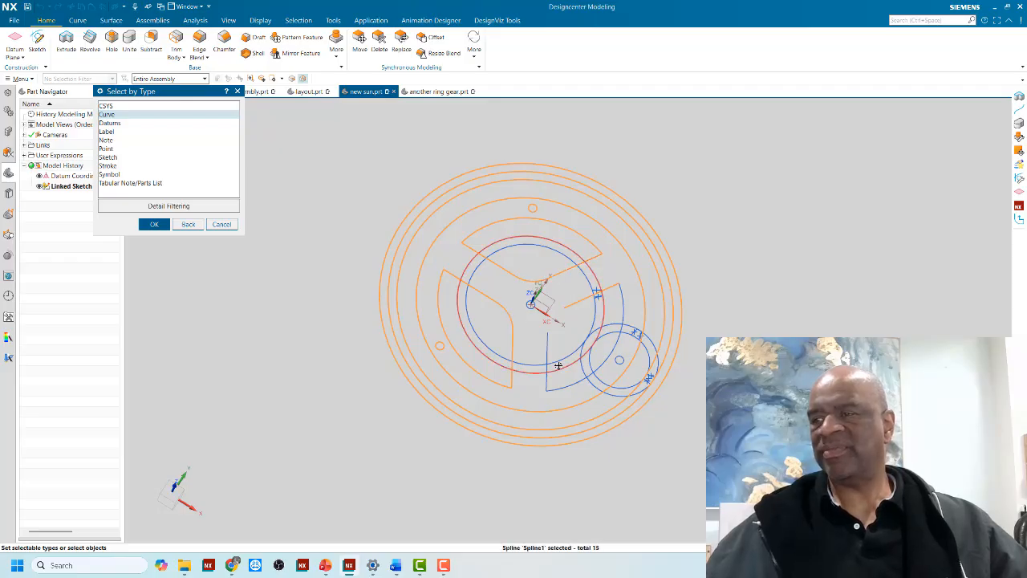
pyautogui.click(547, 343)
pyautogui.click(560, 390)
pyautogui.click(548, 389)
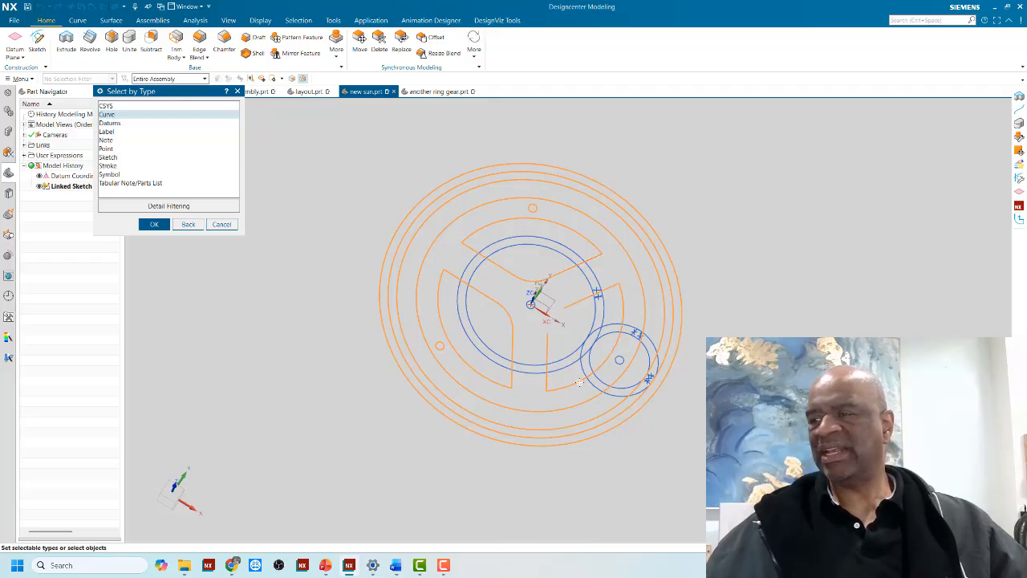
# Add the planet gear's circles, centre hole and tooth lines to the selection and hide all the selected curves.
pyautogui.moveTo(634, 311); pyautogui.dragTo(704, 443)
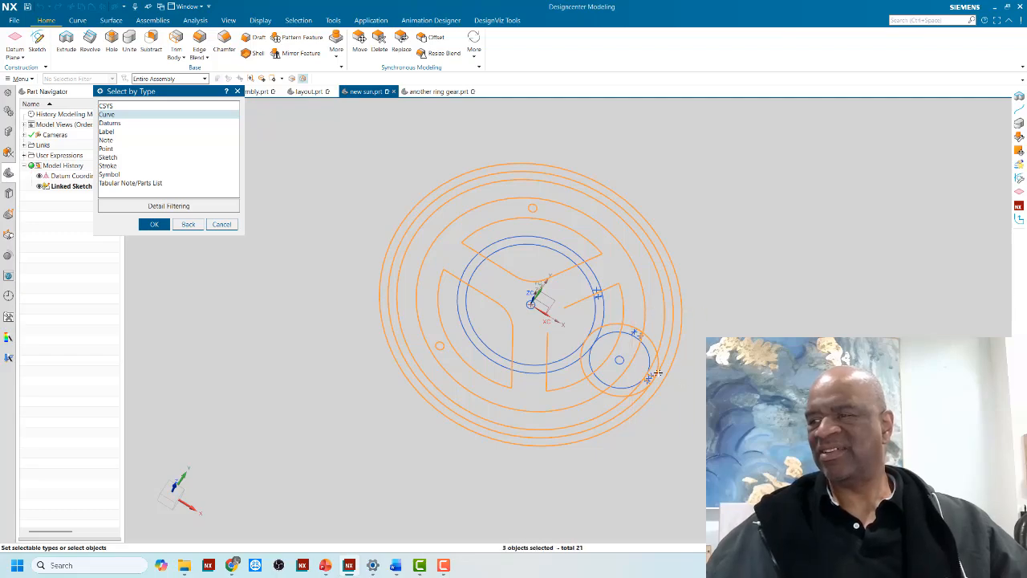
pyautogui.click(622, 330)
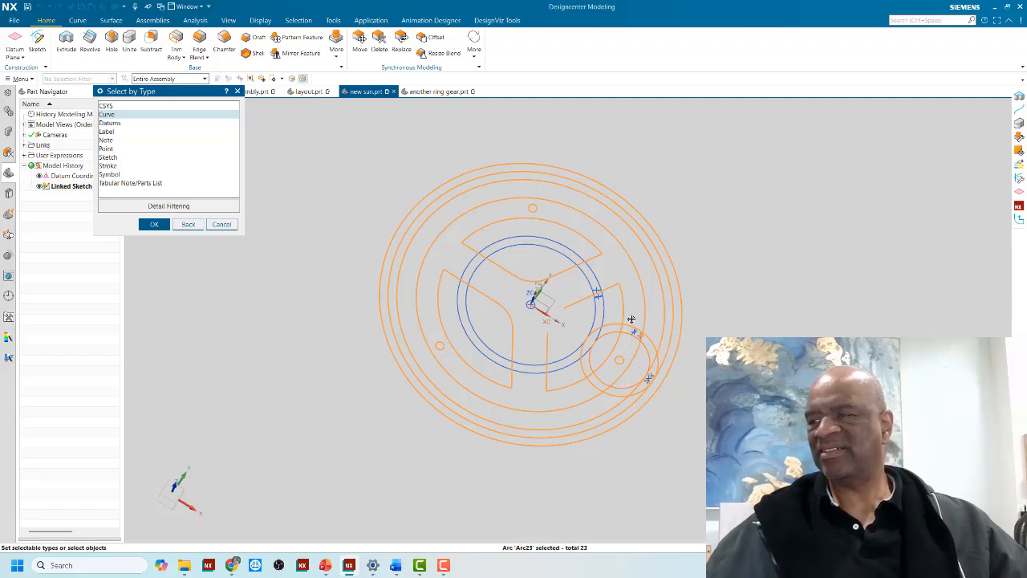
pyautogui.moveTo(631, 319); pyautogui.dragTo(674, 416)
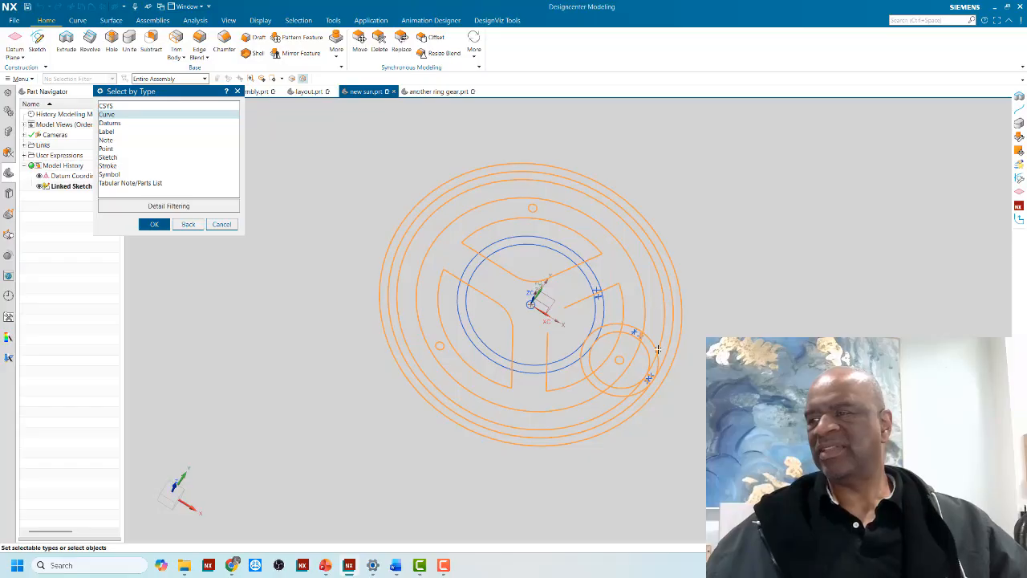
pyautogui.moveTo(631, 324); pyautogui.dragTo(658, 354)
pyautogui.scroll(5, 646, 341)
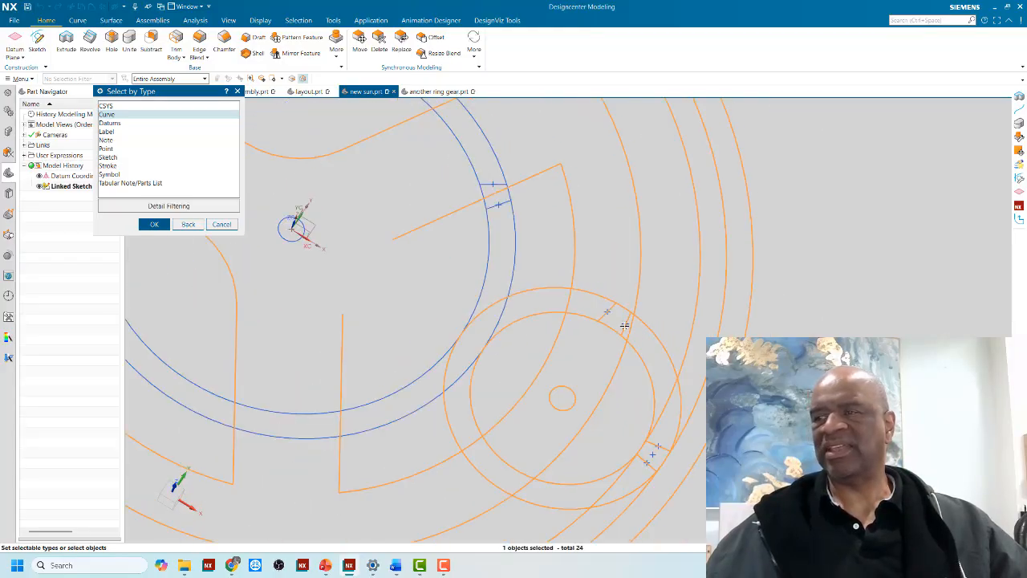
pyautogui.scroll(-5, 624, 325)
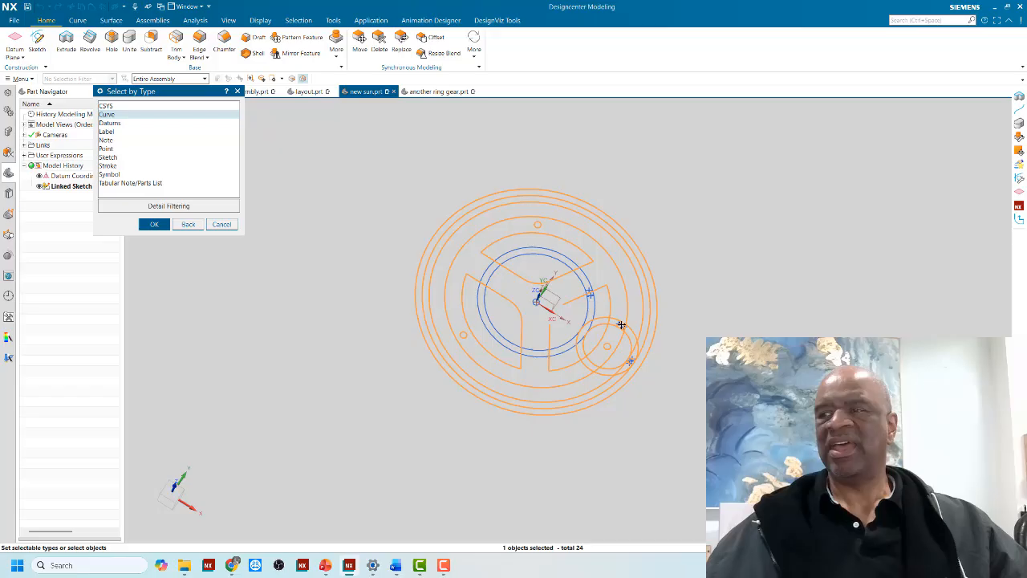
pyautogui.click(154, 224)
pyautogui.middleClick(621, 324)
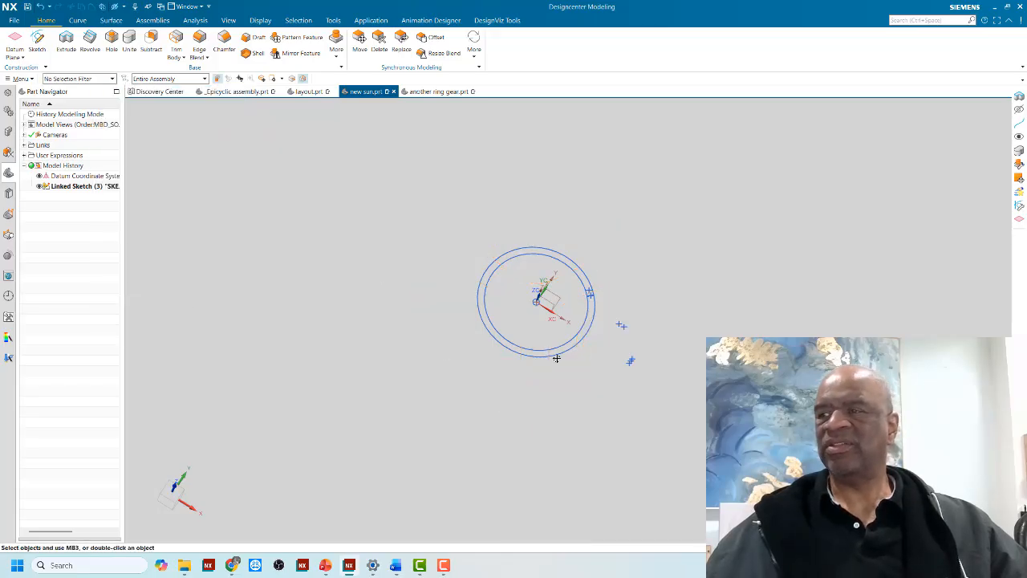
# Start an Extrude using Region Boundary Curves and select the full region between the centre hole and the sun gear's inner circle.
pyautogui.scroll(5, 619, 310)
pyautogui.moveTo(601, 303); pyautogui.dragTo(591, 287, button='middle')
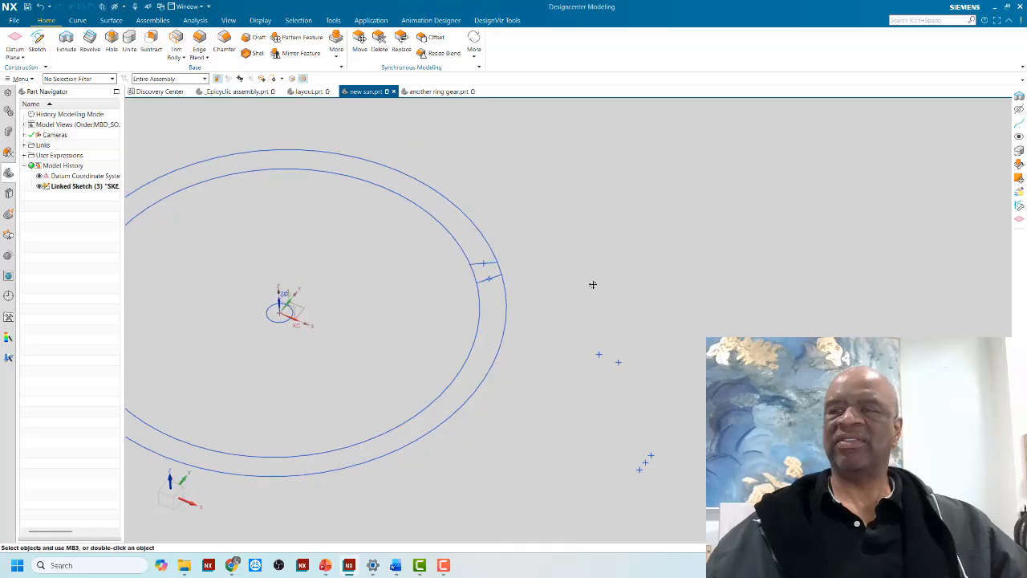
pyautogui.scroll(-2, 578, 281)
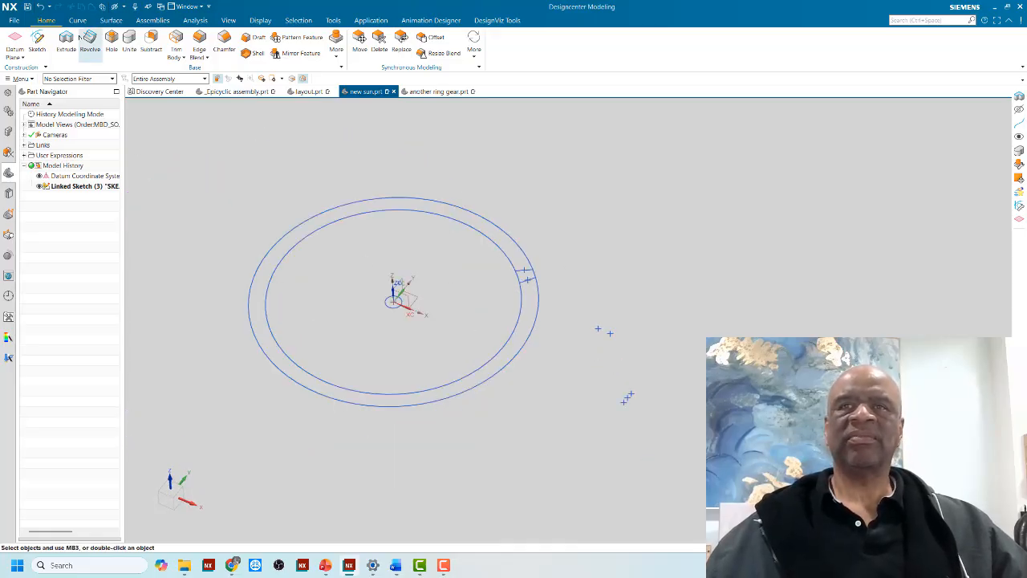
pyautogui.click(77, 20)
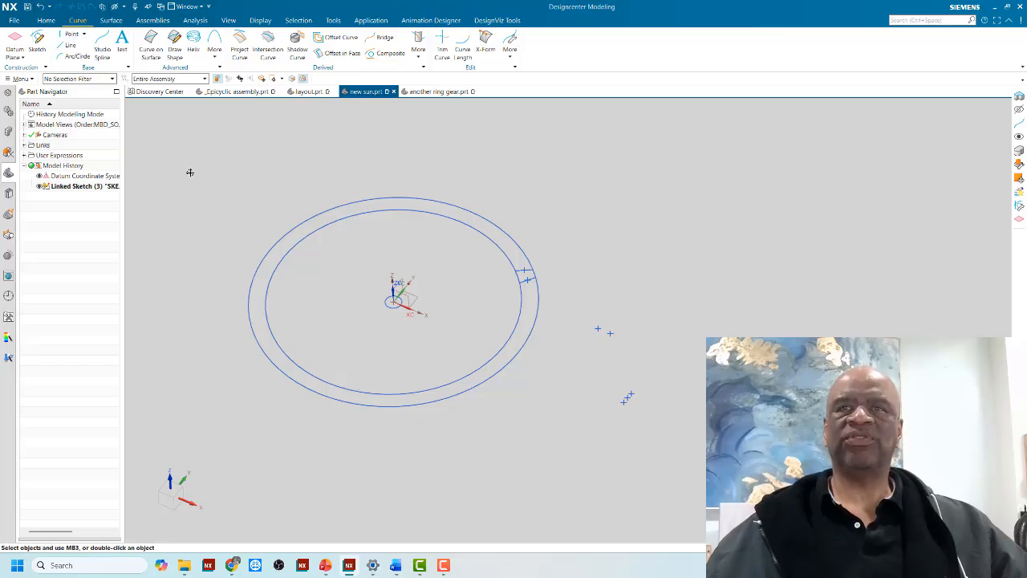
pyautogui.click(45, 20)
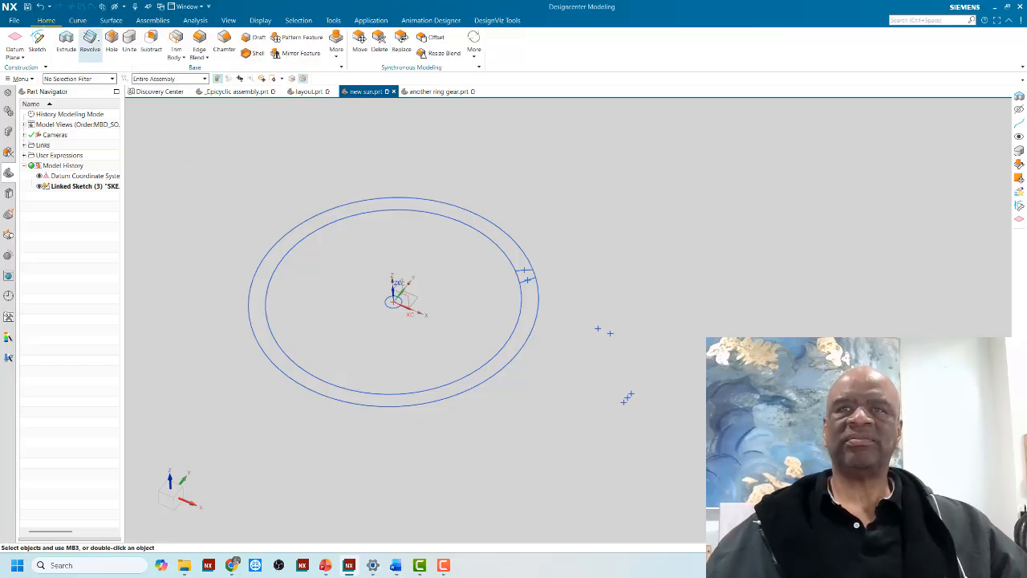
pyautogui.click(66, 42)
pyautogui.click(564, 112)
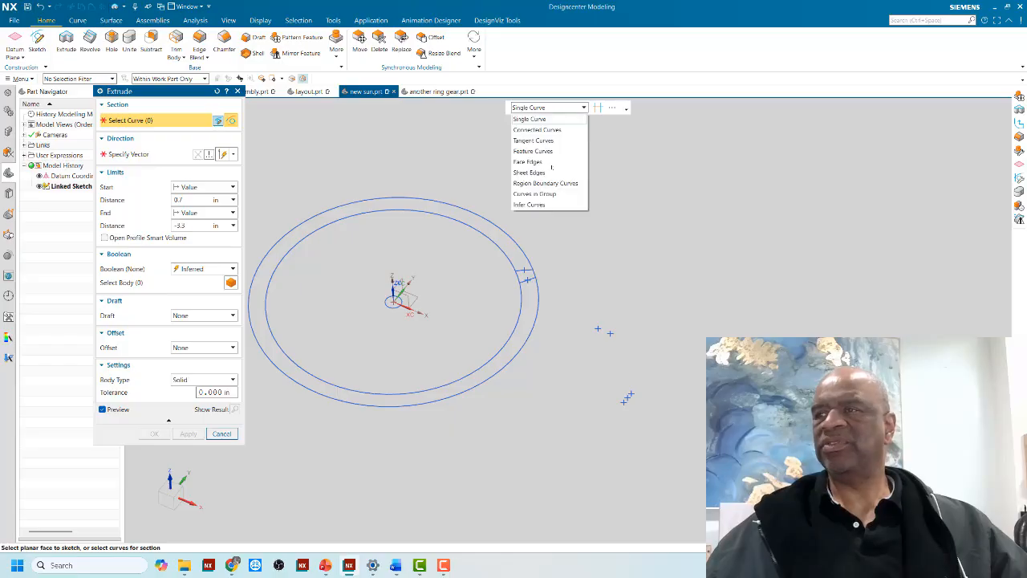
pyautogui.click(552, 183)
pyautogui.click(444, 287)
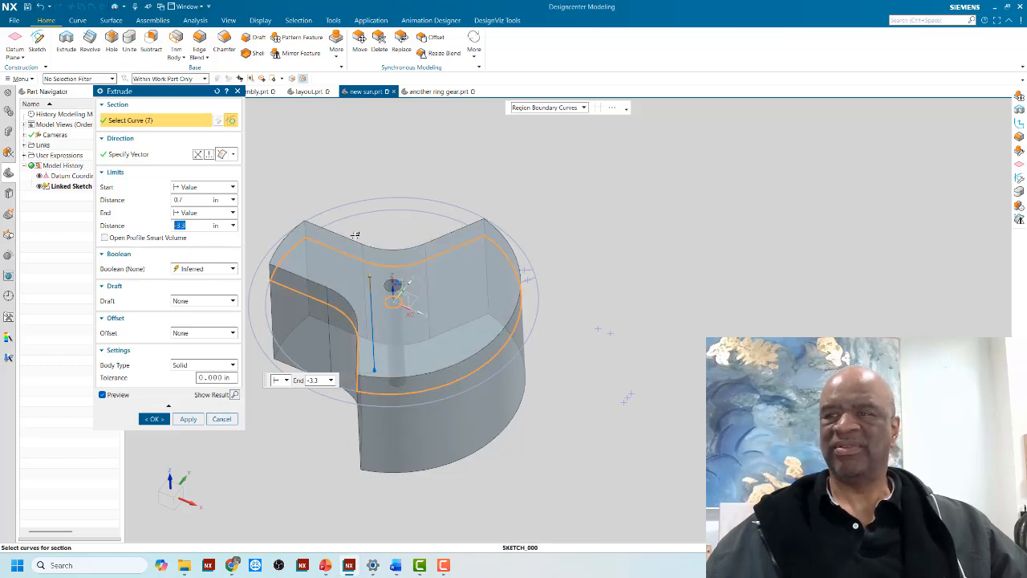
pyautogui.click(267, 321)
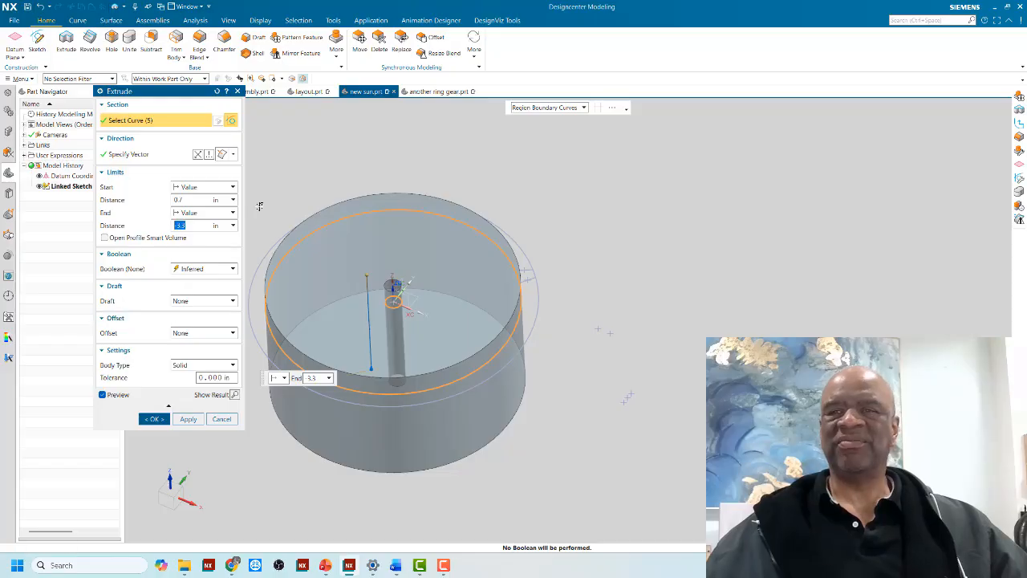
# Set the extrusion's start distance to 0 and end distance to .75 in, and apply it to create the gear disk.
pyautogui.write('-3.3')
pyautogui.click(188, 199)
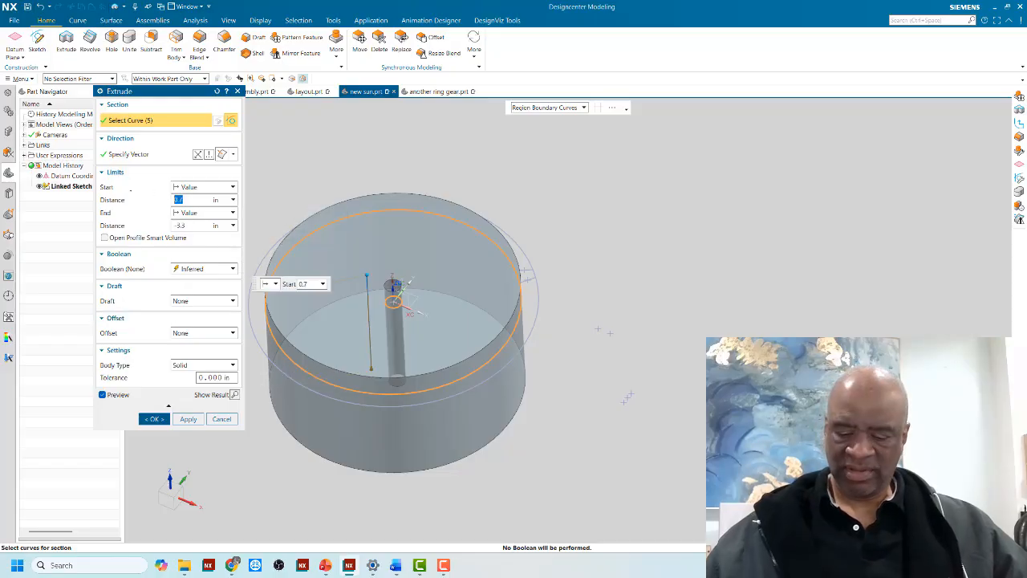
pyautogui.press('Tab')
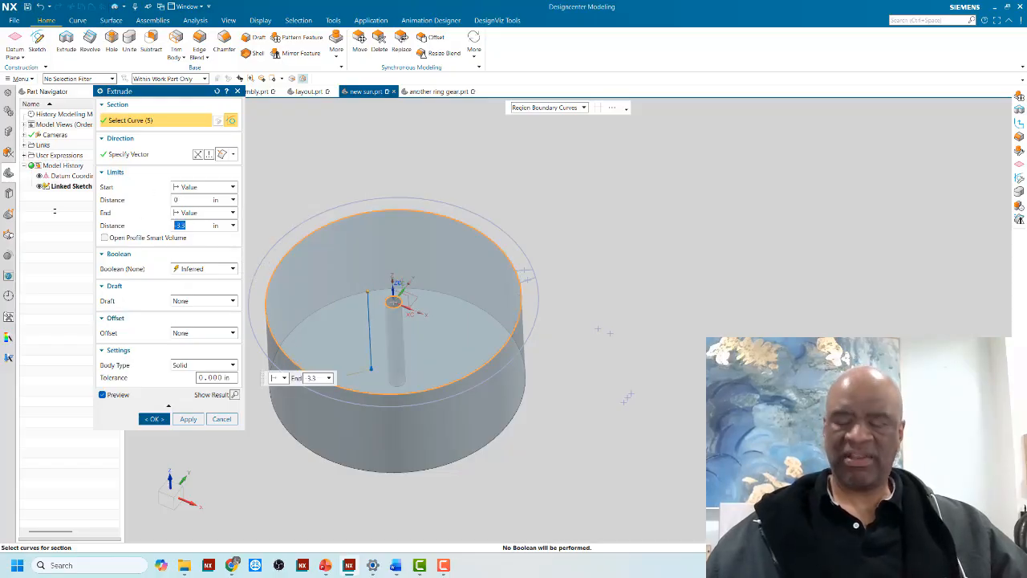
pyautogui.write('.75')
pyautogui.press('Return')
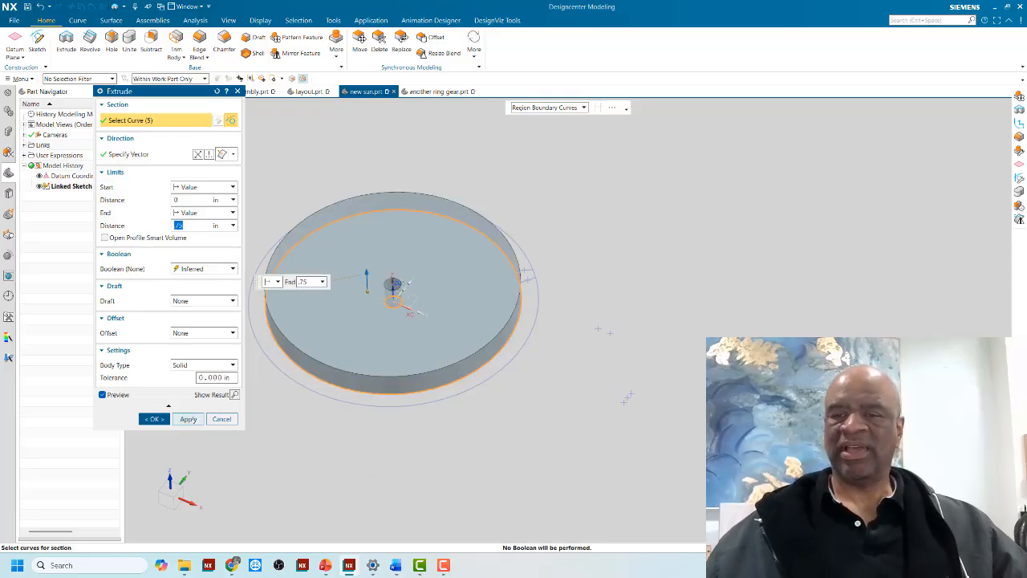
pyautogui.click(189, 419)
# Extrude both regions of the tooth profile on the disk's rim from 0 to 0.75 in, using Unite to join it to the disk.
pyautogui.scroll(6, 554, 267)
pyautogui.moveTo(525, 268)
pyautogui.mouseDown(button='middle')
pyautogui.moveTo(503, 280)
pyautogui.moveTo(516, 260)
pyautogui.mouseUp(button='middle')
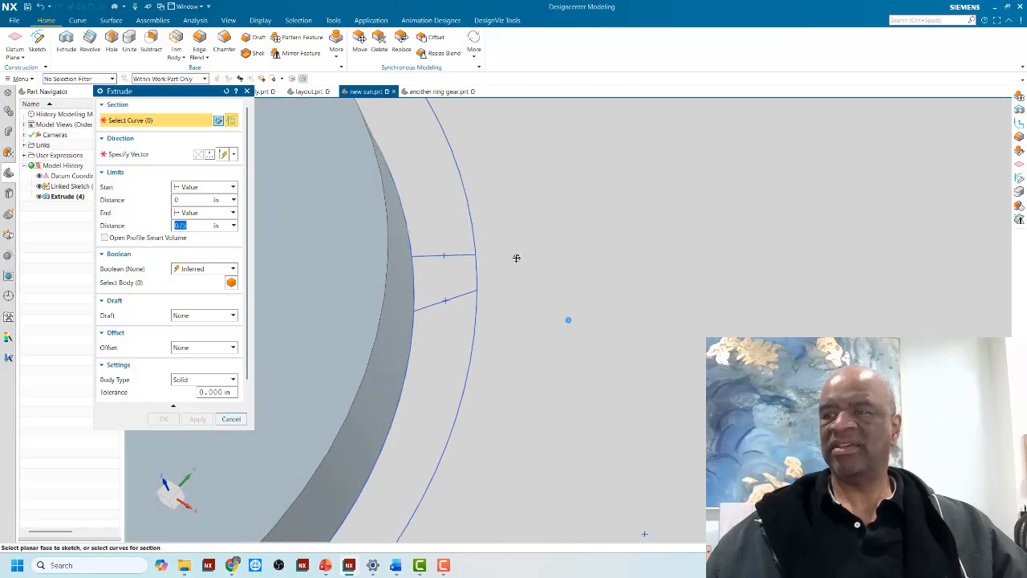
pyautogui.click(444, 265)
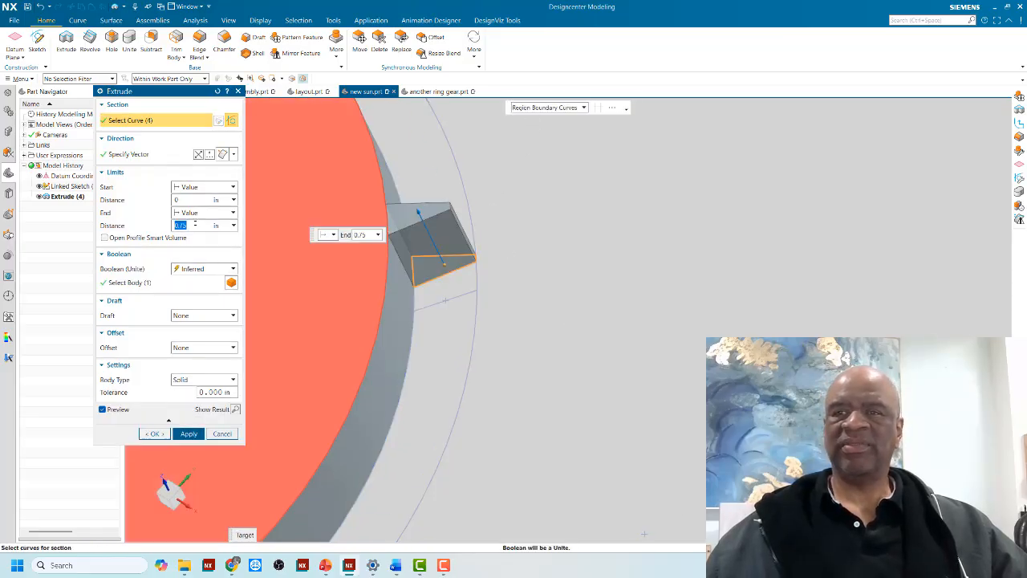
pyautogui.scroll(-2, 512, 302)
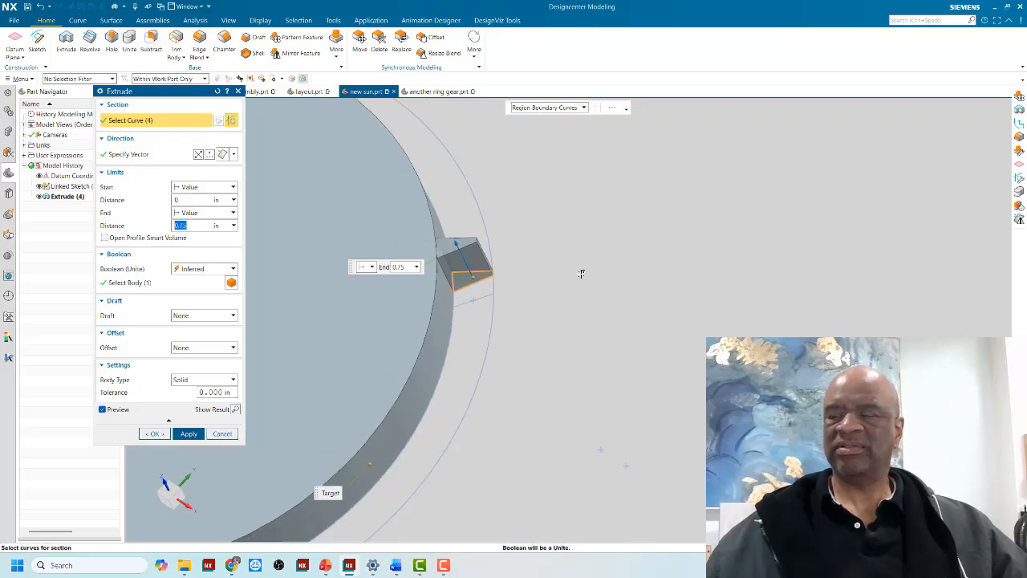
pyautogui.moveTo(581, 273); pyautogui.dragTo(446, 274, button='middle')
pyautogui.click(419, 273)
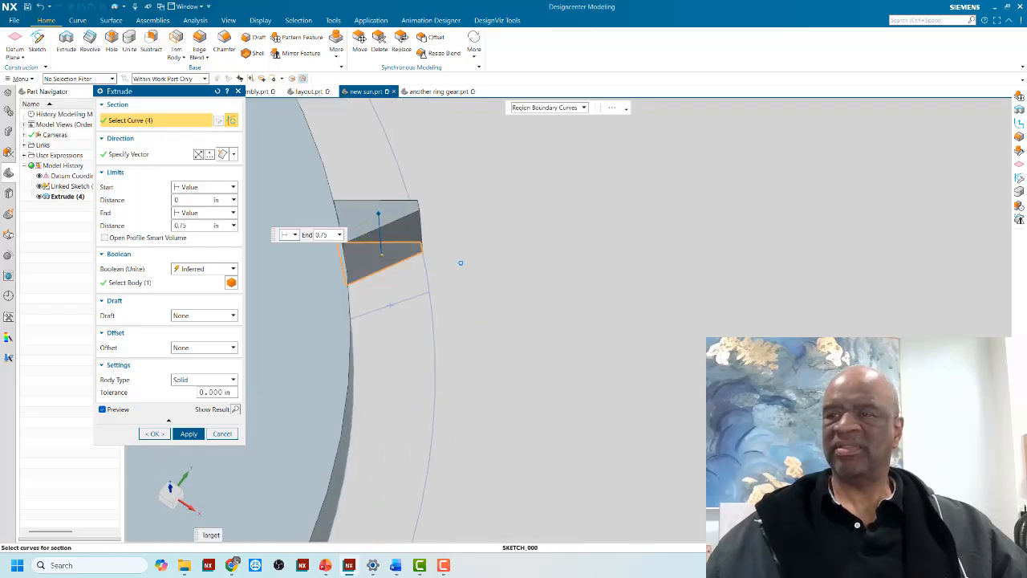
pyautogui.scroll(-4, 537, 246)
pyautogui.moveTo(565, 259); pyautogui.dragTo(541, 222, button='middle')
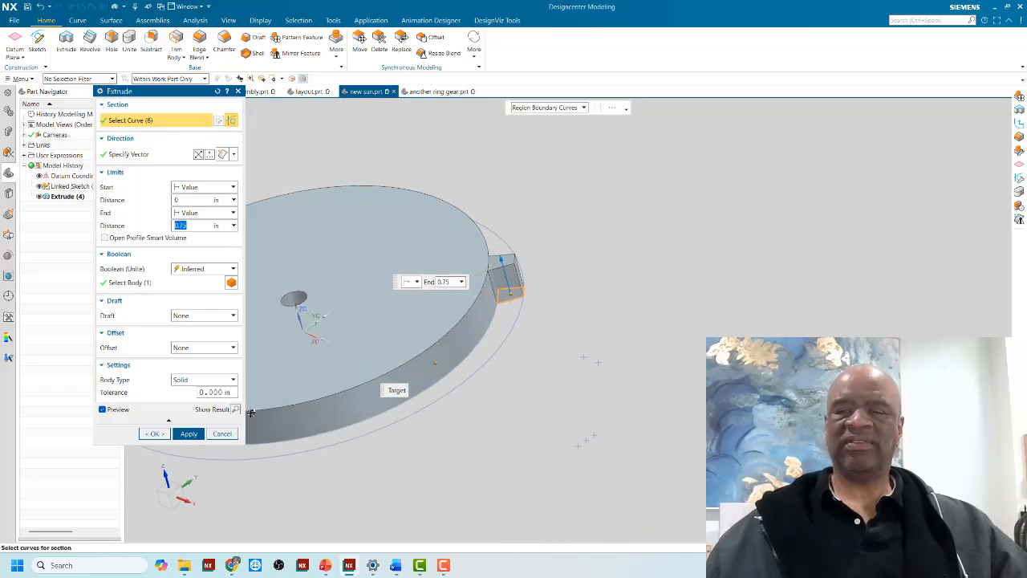
pyautogui.click(212, 271)
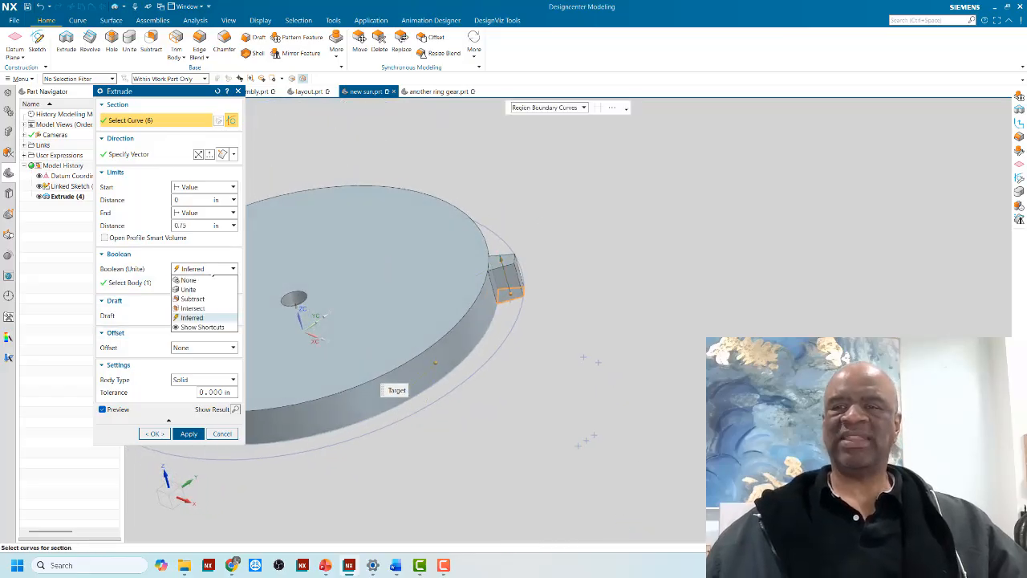
pyautogui.click(206, 290)
pyautogui.click(156, 435)
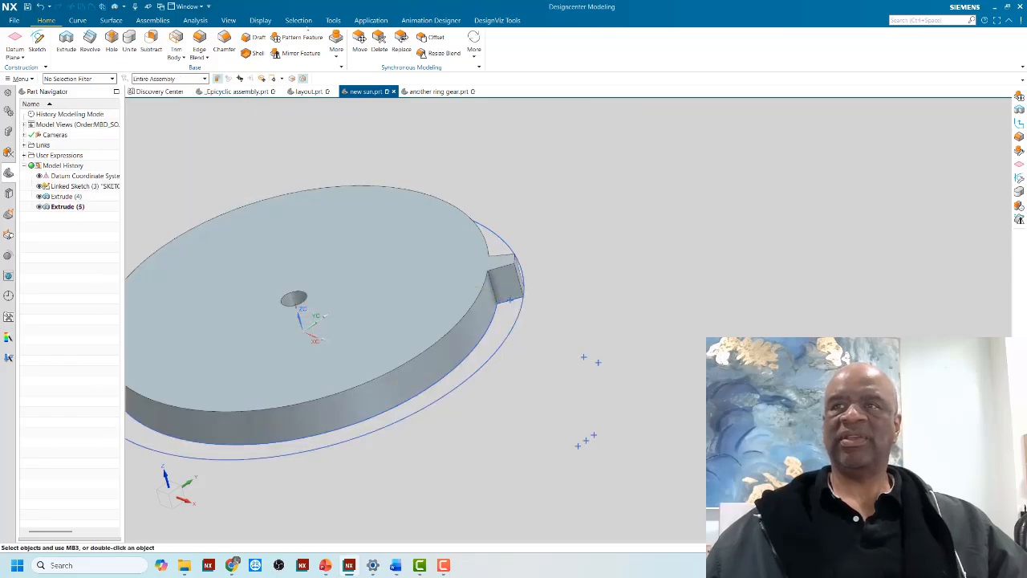
# Pattern the tooth extrude circularly about the vertical axis through the disk's centre hole, with a count of 30 over a 360° span.
pyautogui.click(297, 37)
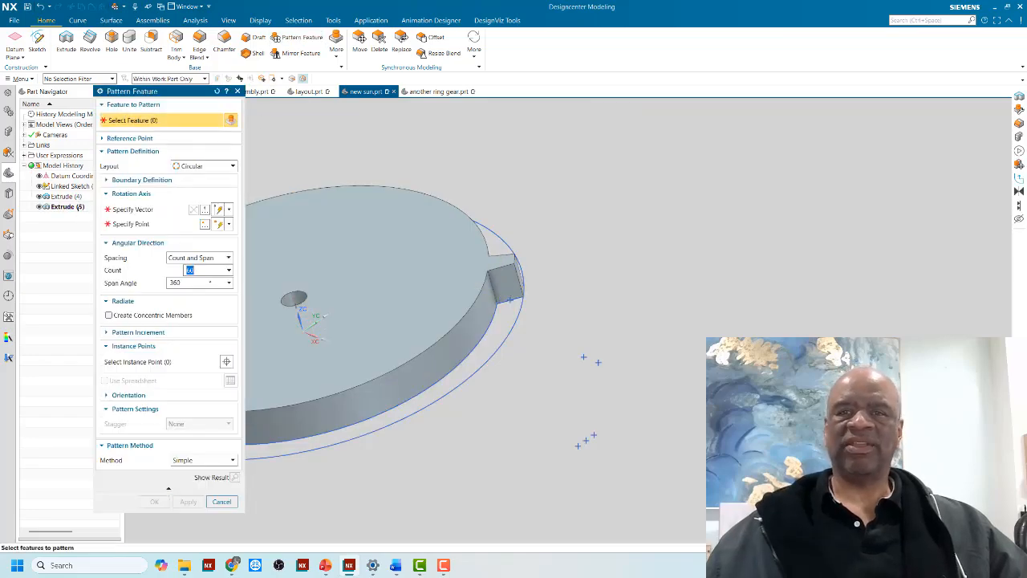
pyautogui.click(78, 207)
pyautogui.click(144, 209)
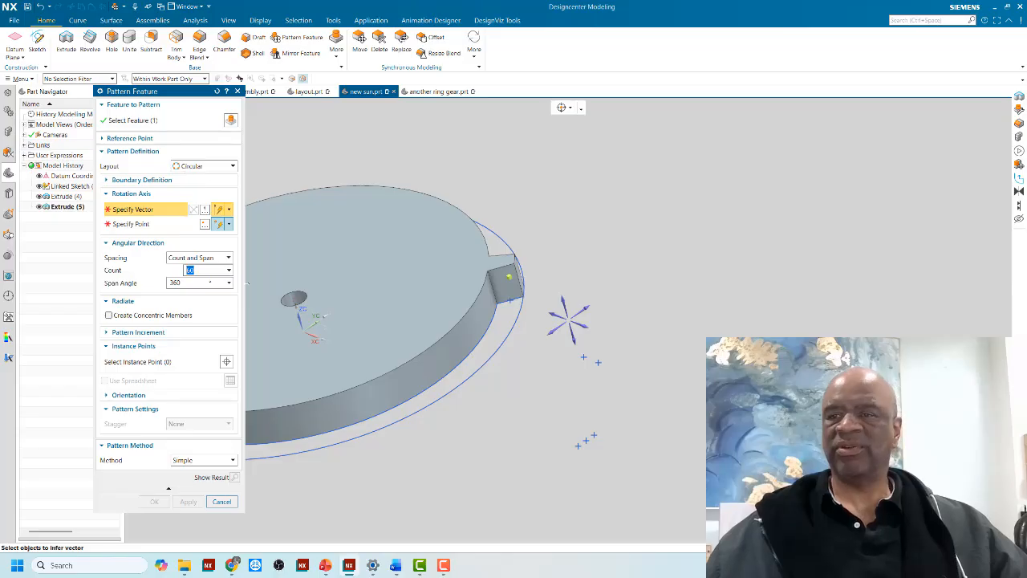
pyautogui.click(566, 314)
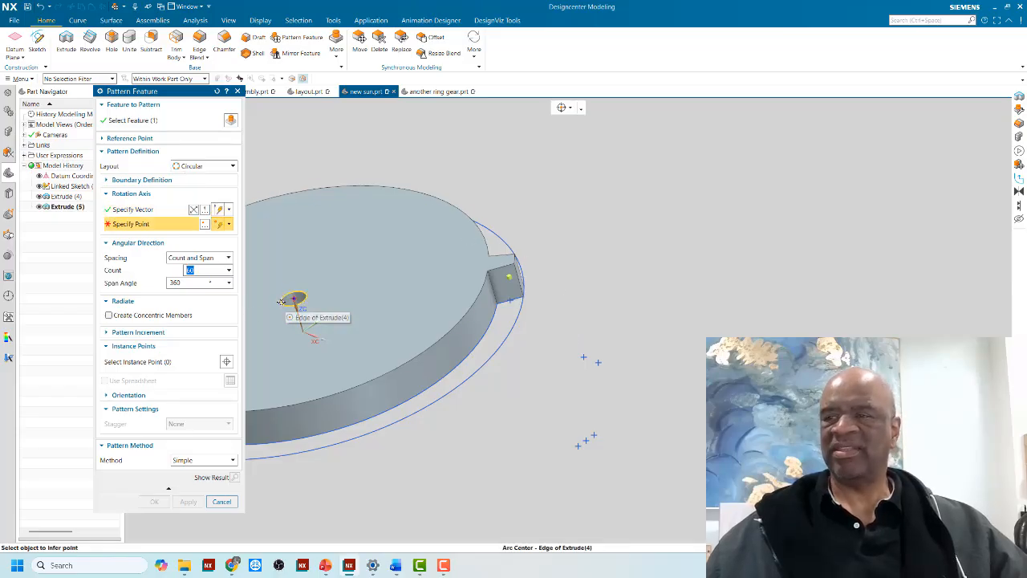
pyautogui.click(281, 301)
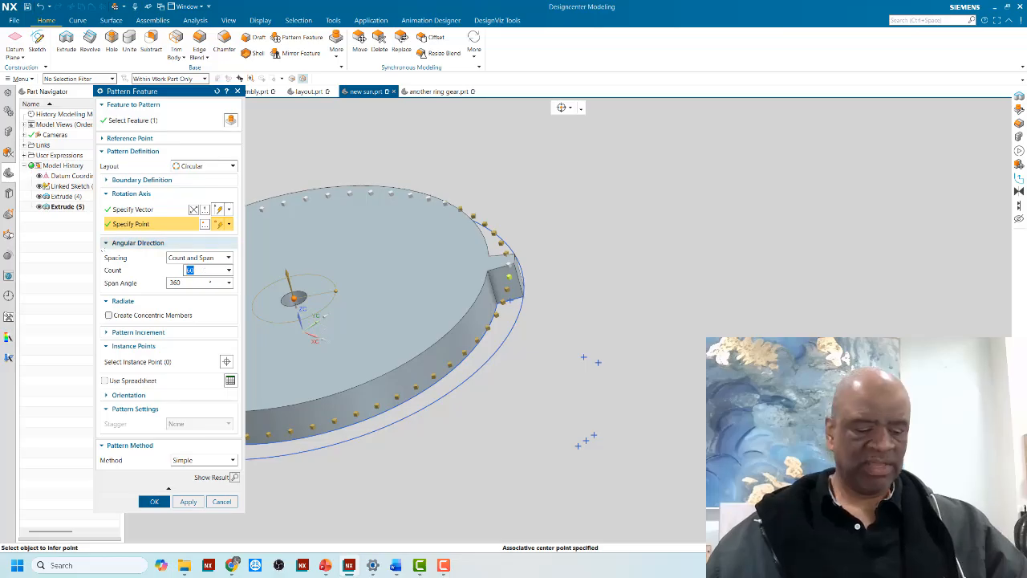
pyautogui.write('30')
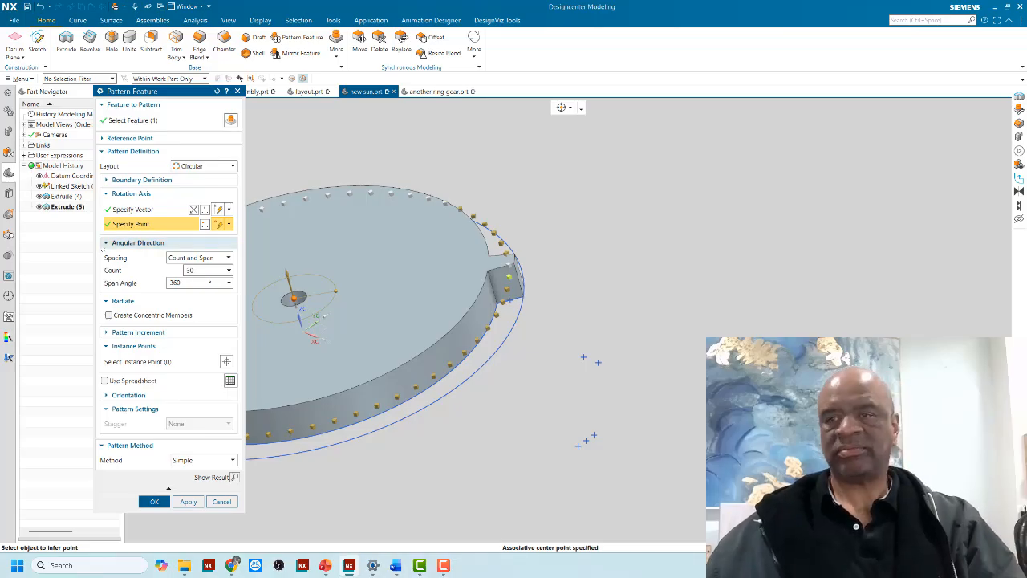
pyautogui.press('Return')
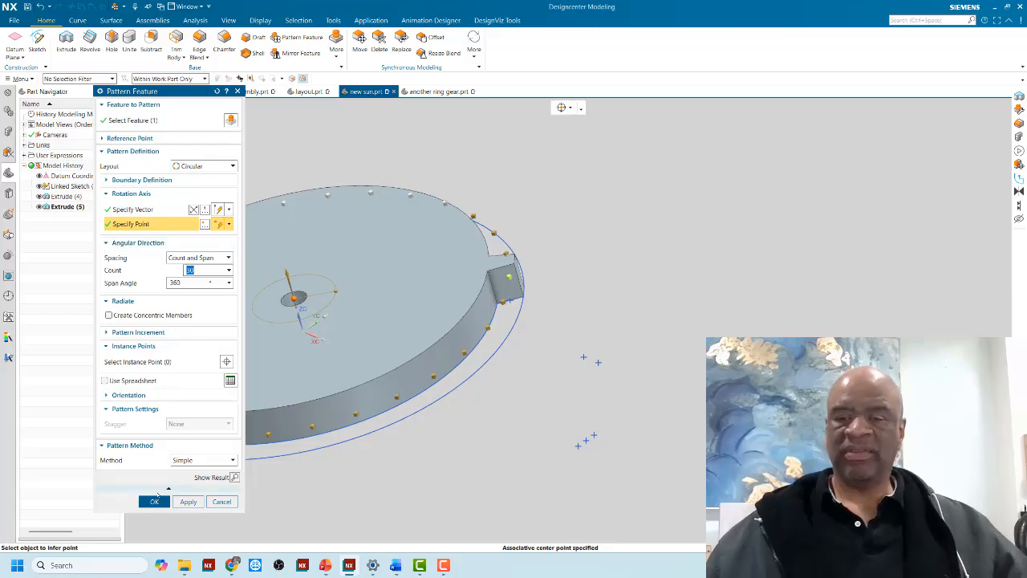
pyautogui.click(154, 501)
pyautogui.hotkey('ctrl', 'alt', 't')
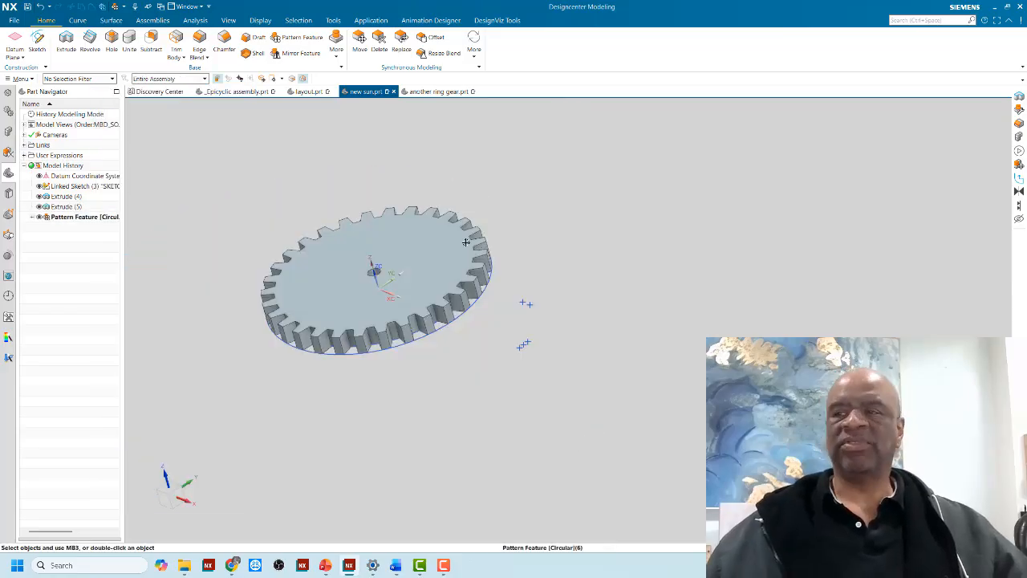
pyautogui.scroll(3, 473, 201)
pyautogui.moveTo(472, 202); pyautogui.dragTo(349, 256, button='middle')
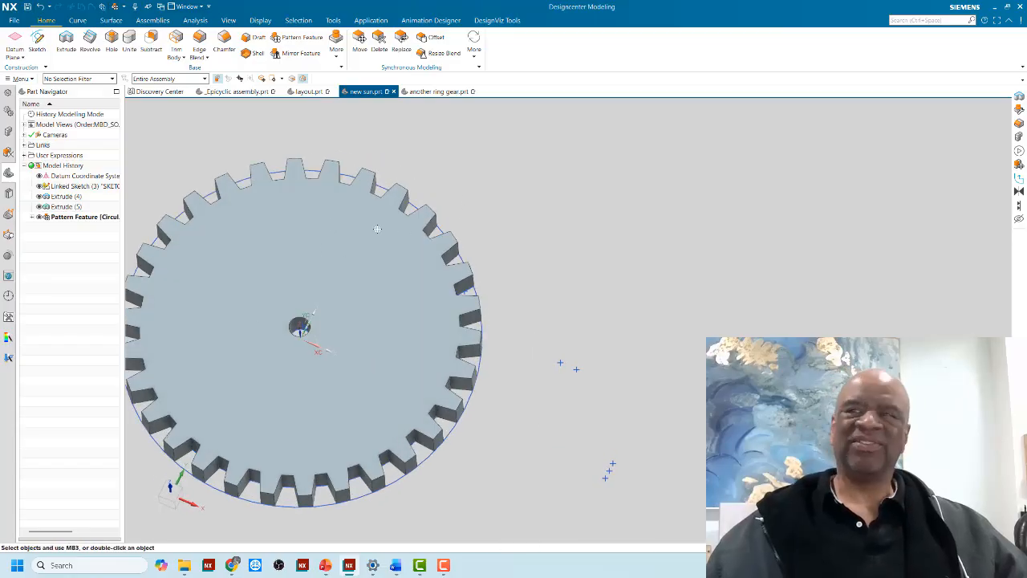
pyautogui.scroll(-2, 521, 204)
# Switch to the _Epicyclic assembly part and bring up the Animation Designer tools with the Solution1 animation tree.
pyautogui.click(230, 93)
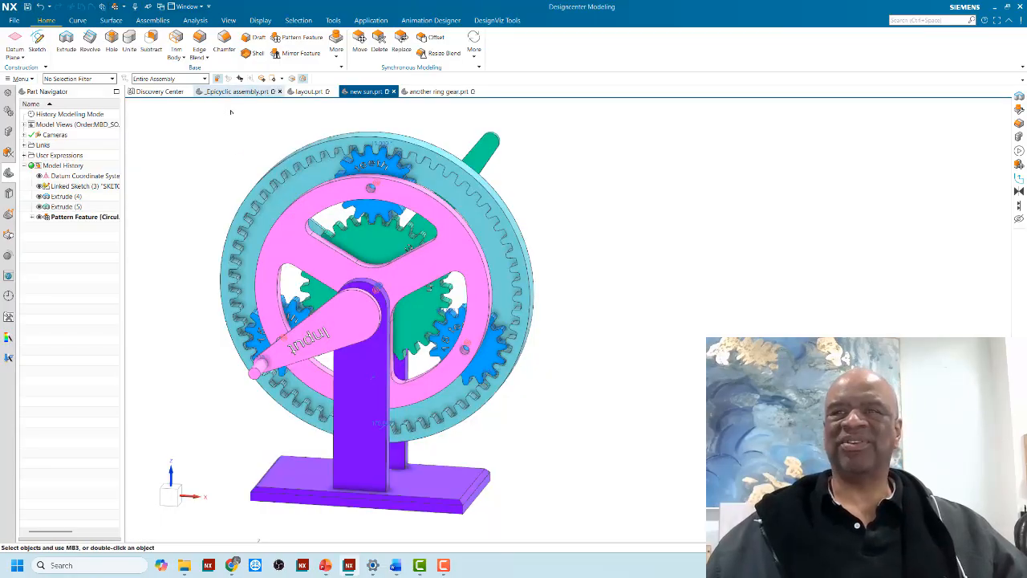
pyautogui.moveTo(546, 245); pyautogui.dragTo(534, 232, button='middle')
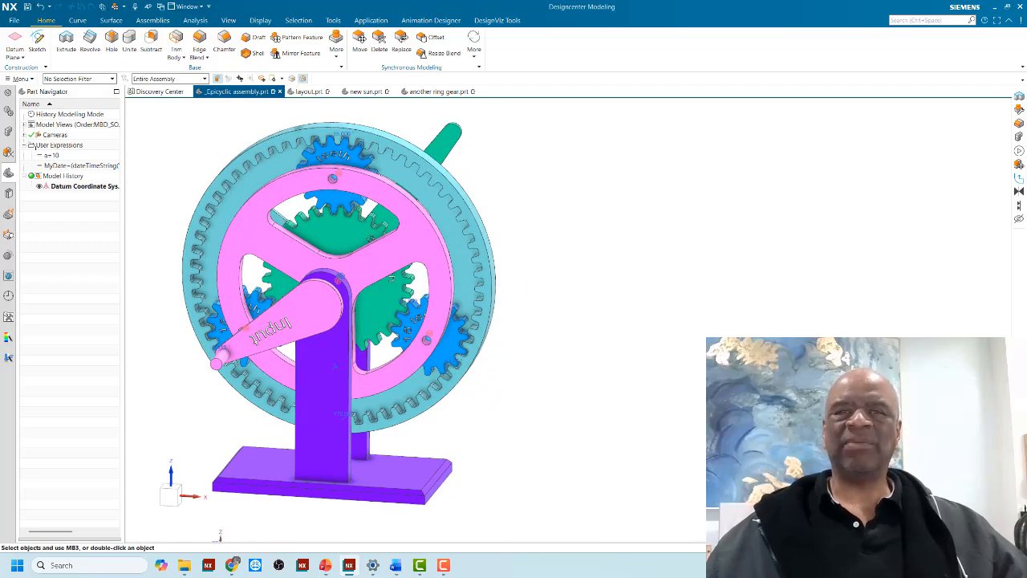
pyautogui.click(8, 131)
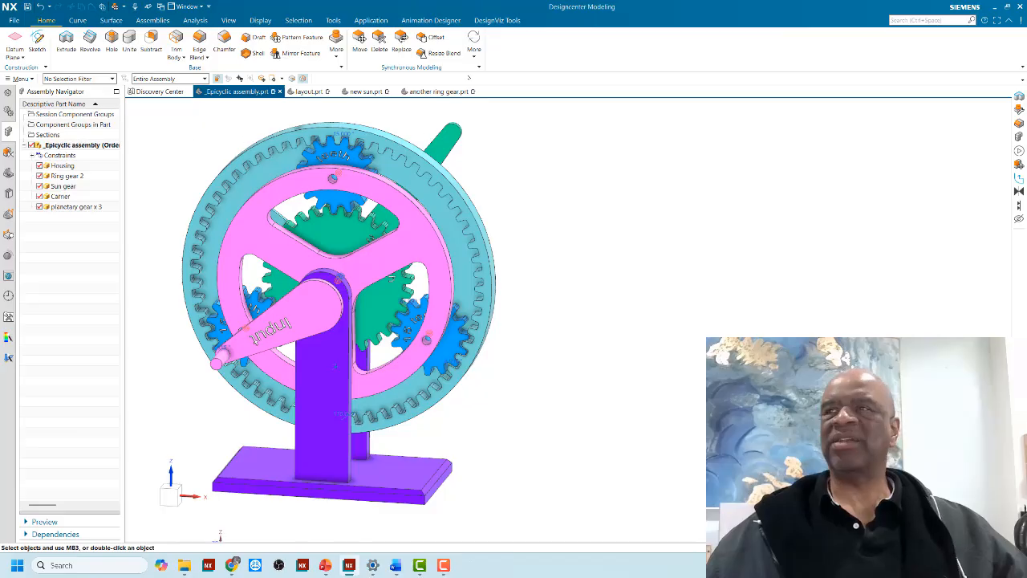
pyautogui.click(430, 20)
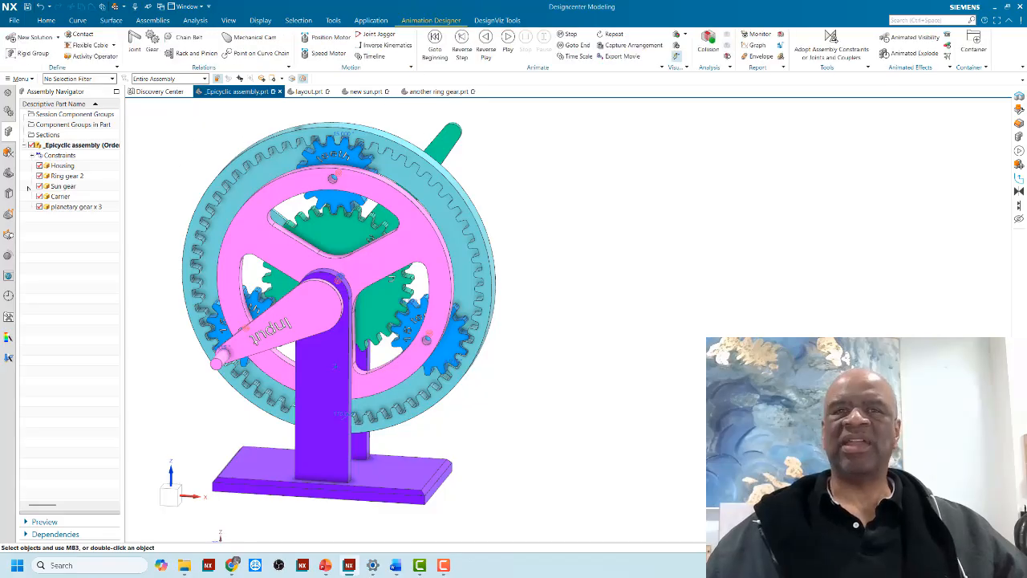
pyautogui.click(8, 111)
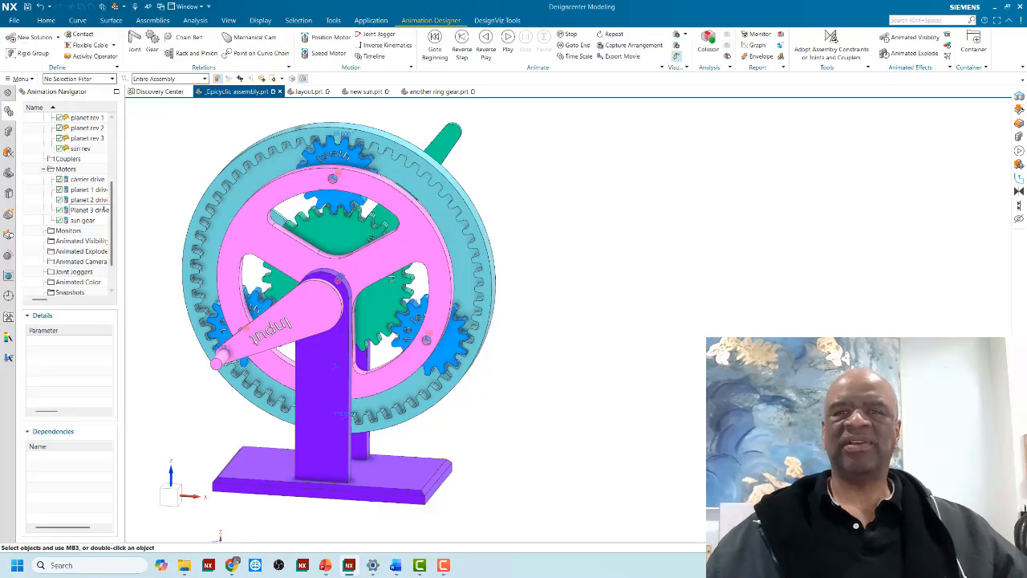
pyautogui.scroll(4, 96, 193)
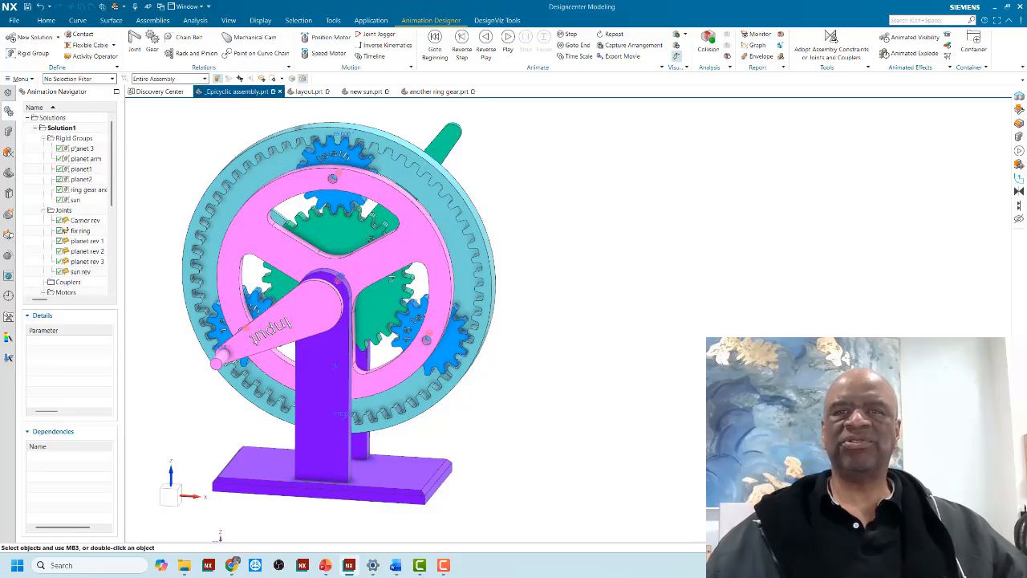
# Examine which components belong to each rigid group: planet 3, planet arm, planet1, planet2, the ring gear group and sun.
pyautogui.click(77, 148)
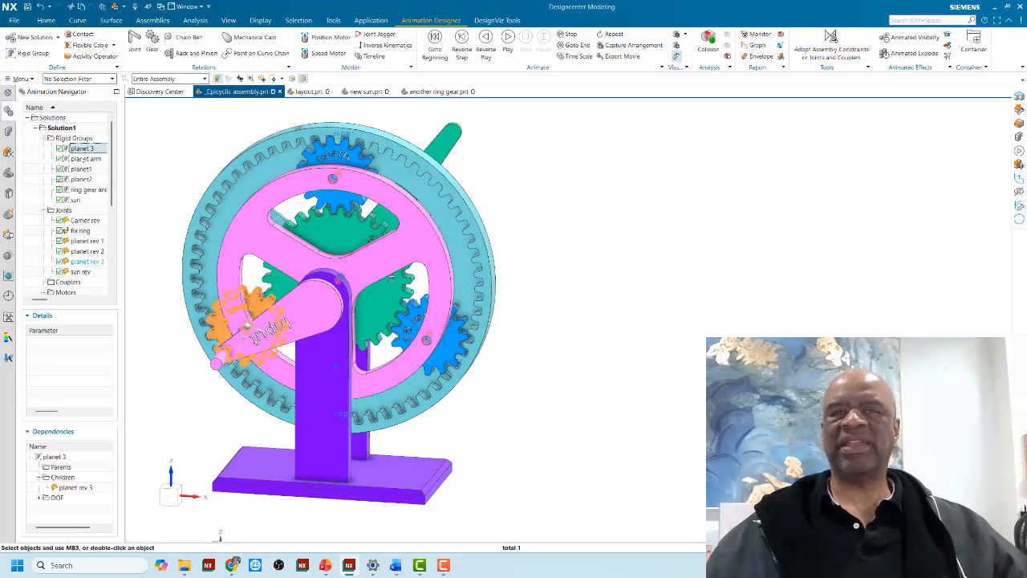
pyautogui.click(85, 159)
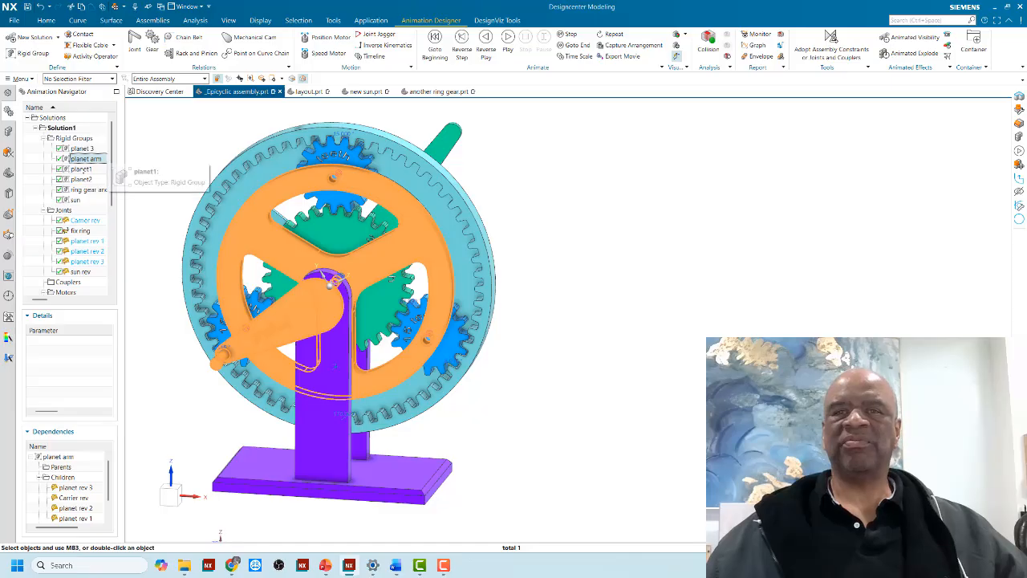
pyautogui.click(82, 169)
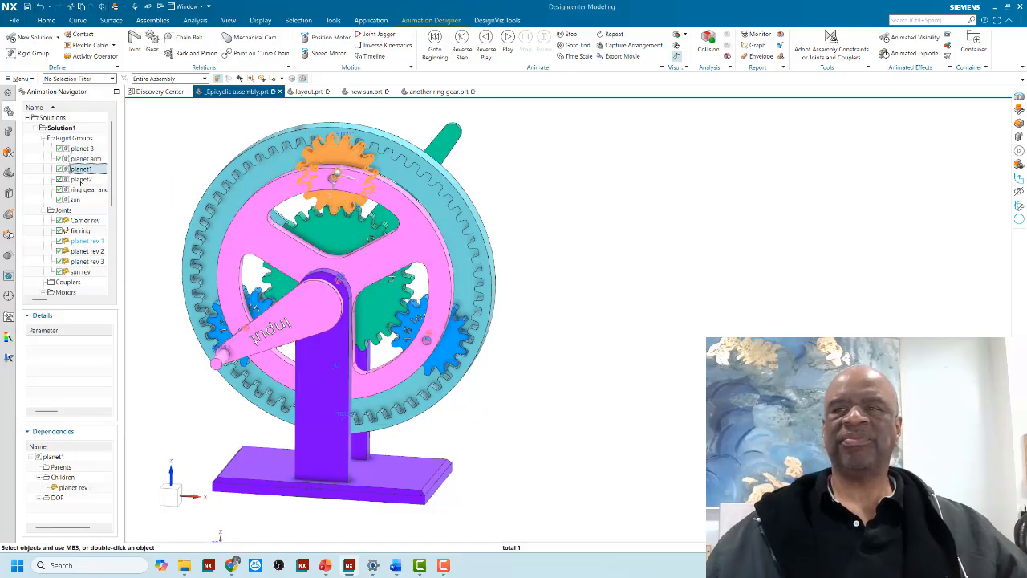
pyautogui.click(81, 179)
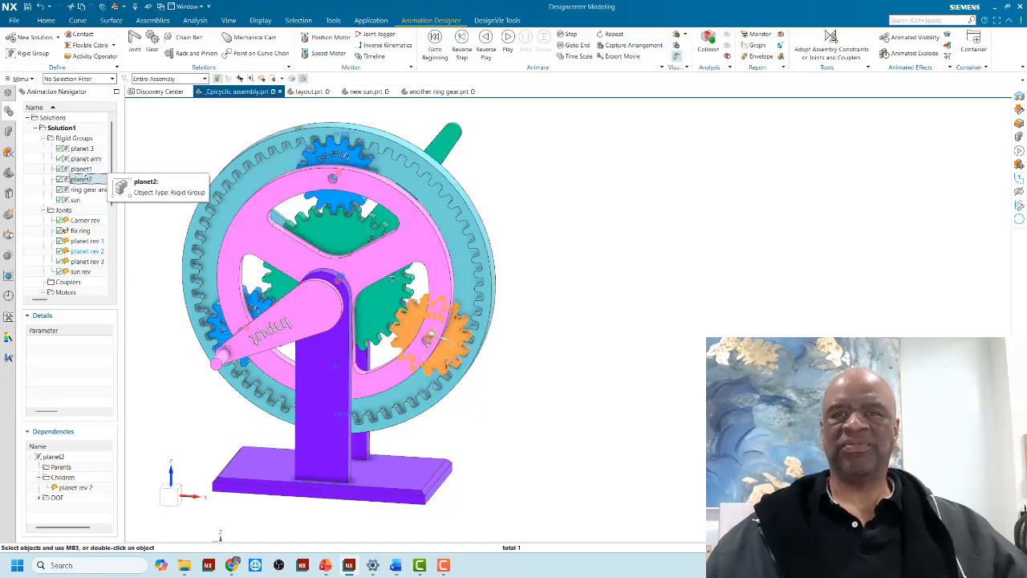
pyautogui.click(81, 169)
pyautogui.click(81, 179)
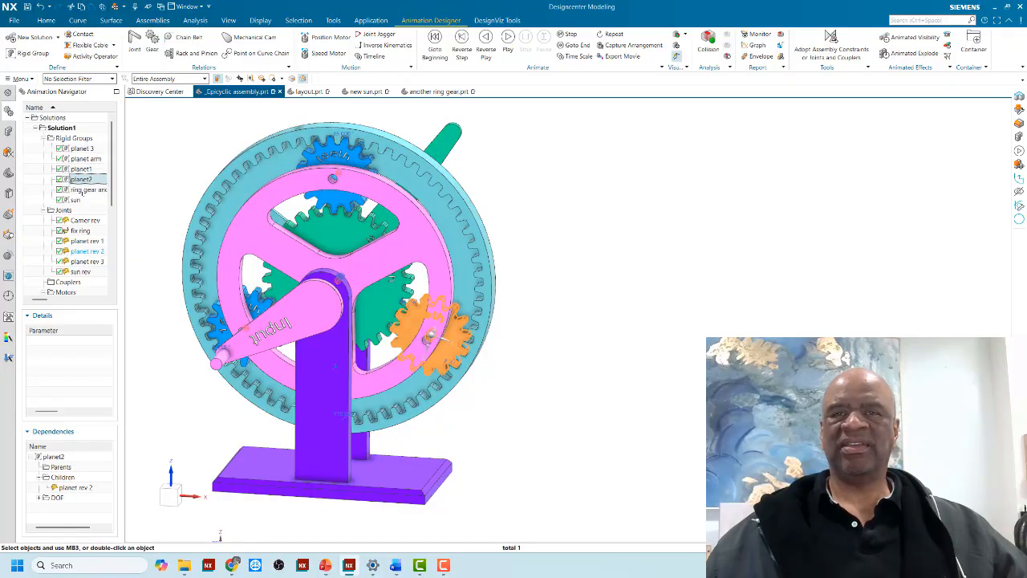
pyautogui.click(81, 190)
pyautogui.click(77, 200)
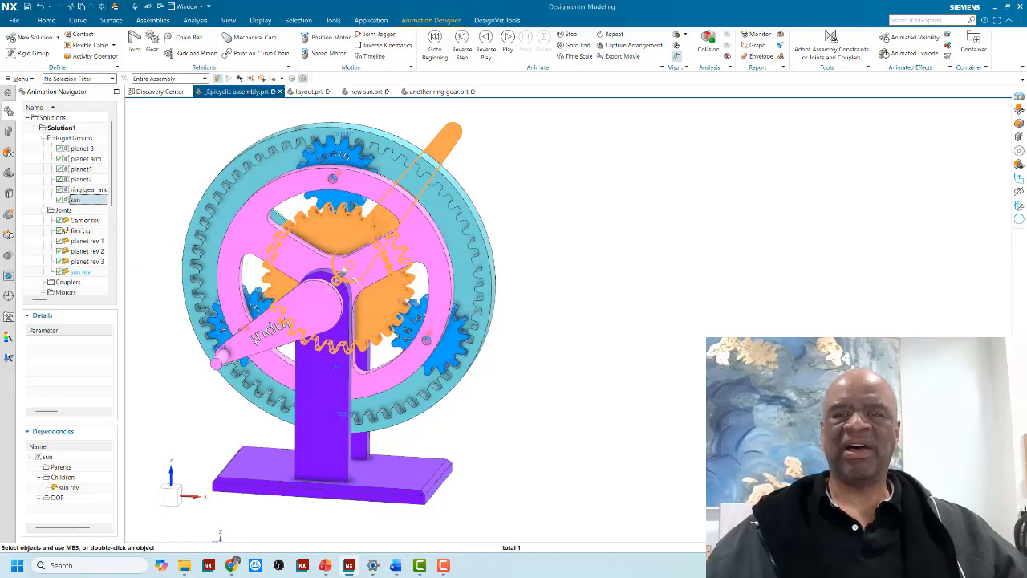
# Examine the animation joints in turn: fix ring, the carrier revolute, the planet revolutes and sun rev, and clear the selection.
pyautogui.click(80, 230)
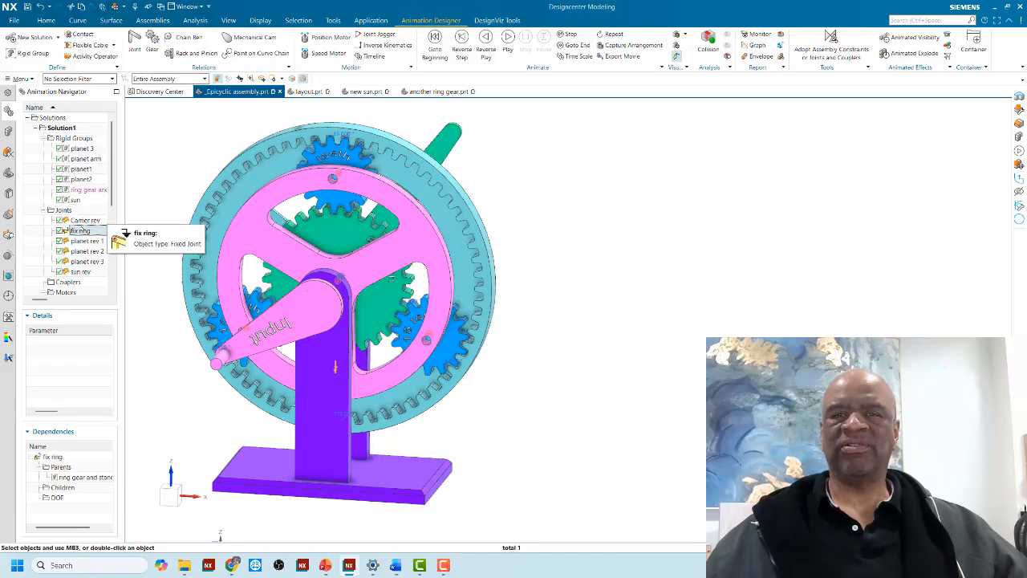
pyautogui.click(76, 220)
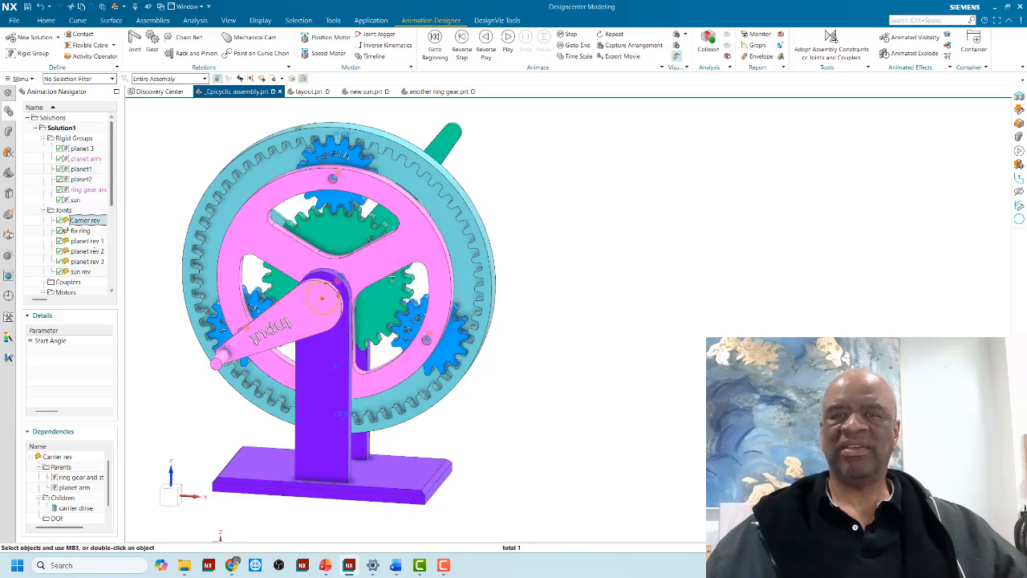
pyautogui.click(84, 240)
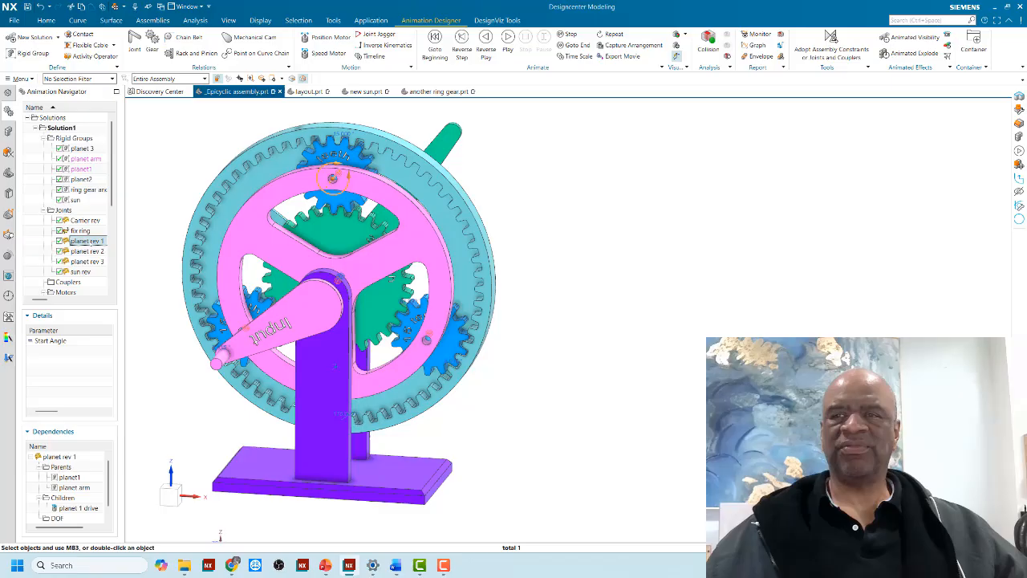
pyautogui.click(87, 251)
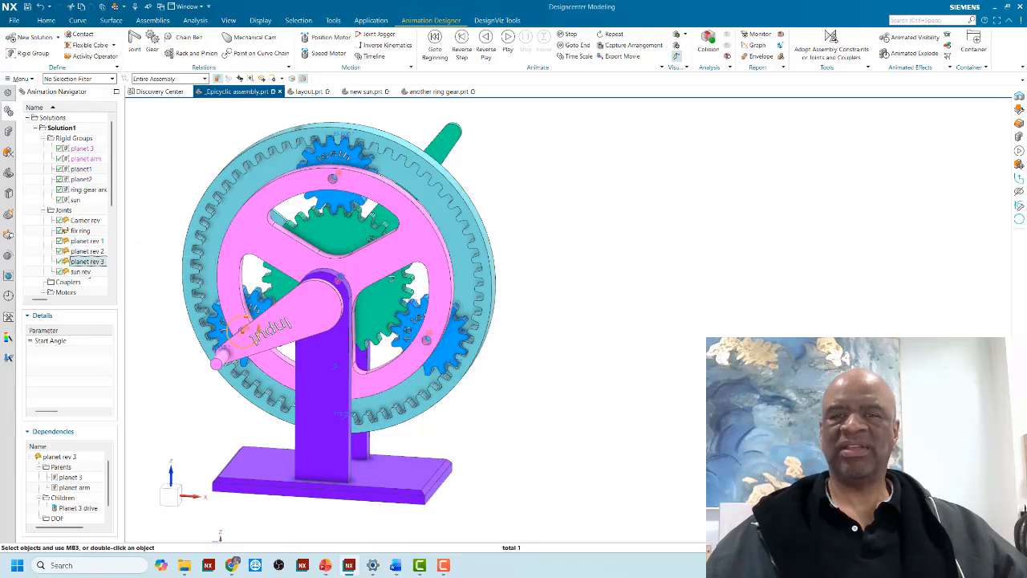
pyautogui.click(80, 271)
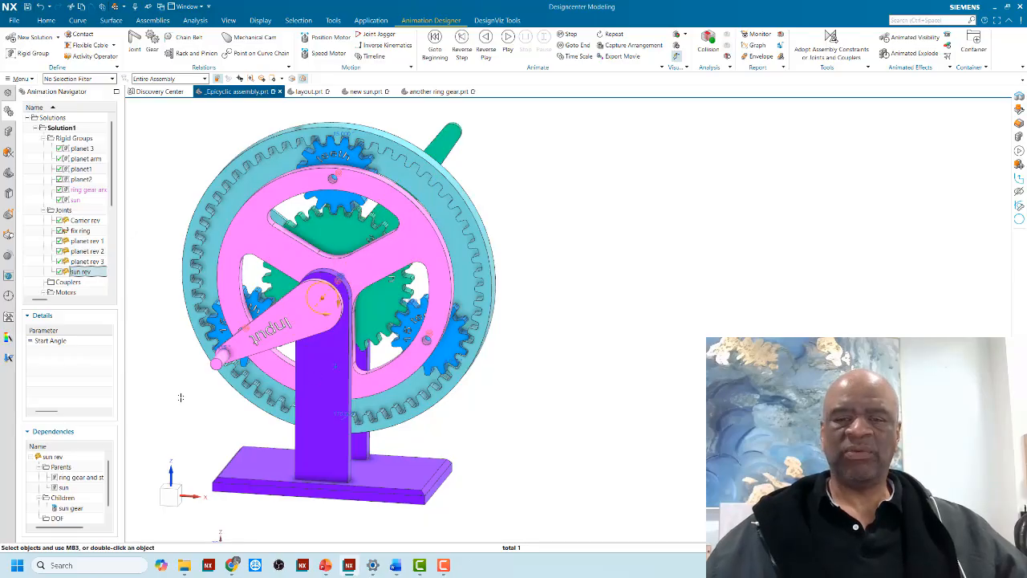
pyautogui.press('Escape')
pyautogui.hotkey('ctrl', 'f')
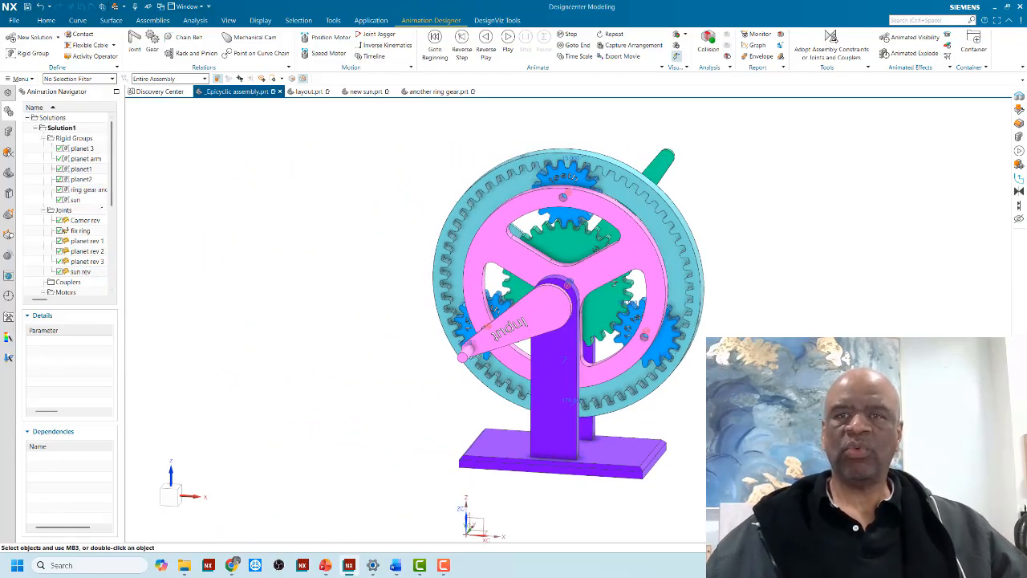
# Inspect the carrier drive speed motor's settings and the formula driving its speed, and leave the motor's settings without editing them.
pyautogui.scroll(-3, 105, 232)
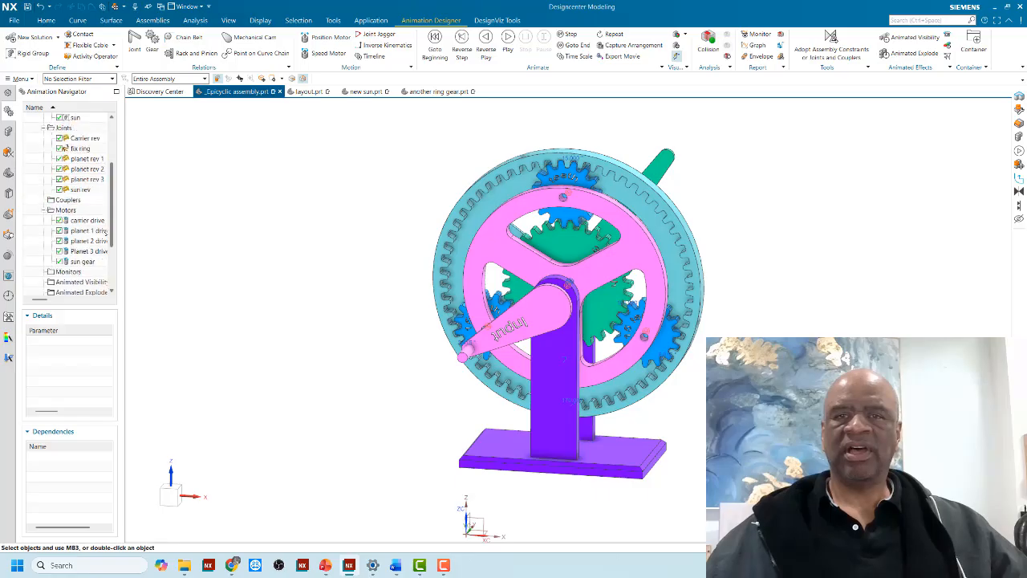
pyautogui.click(87, 220)
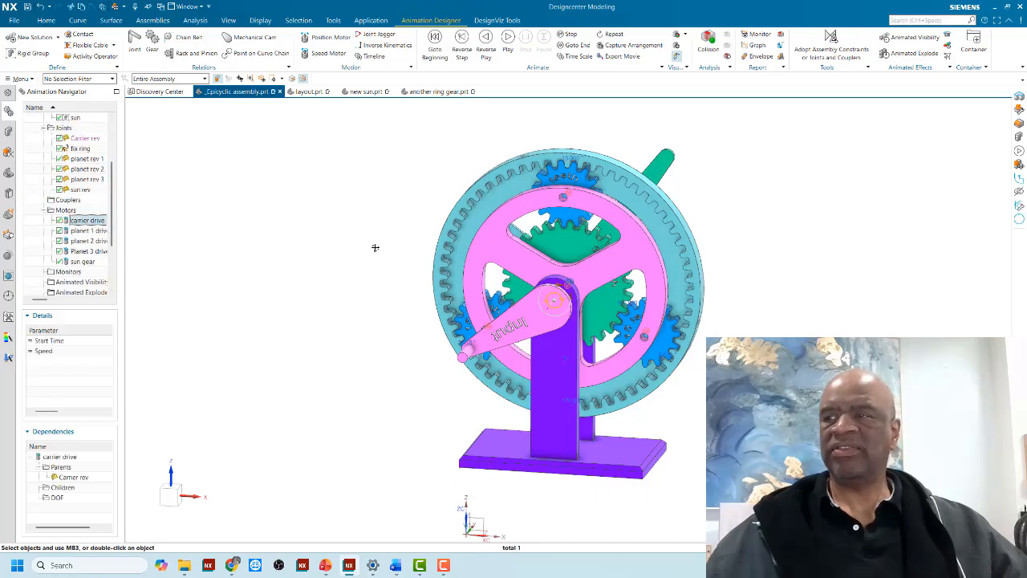
pyautogui.keyDown('shift'); pyautogui.moveTo(375, 247); pyautogui.dragTo(193, 243, button='middle'); pyautogui.keyUp('shift')
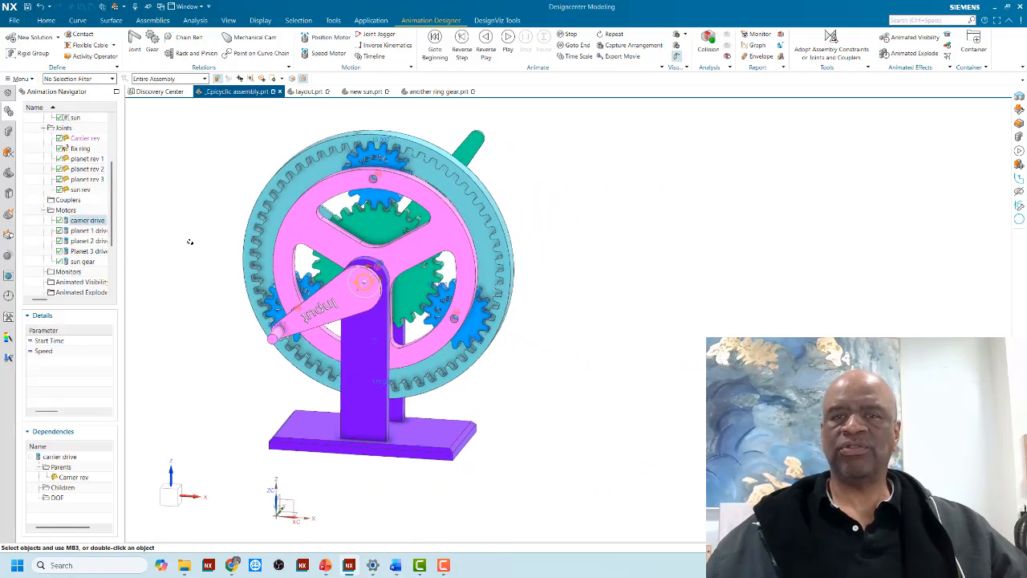
pyautogui.rightClick(84, 220)
pyautogui.click(106, 227)
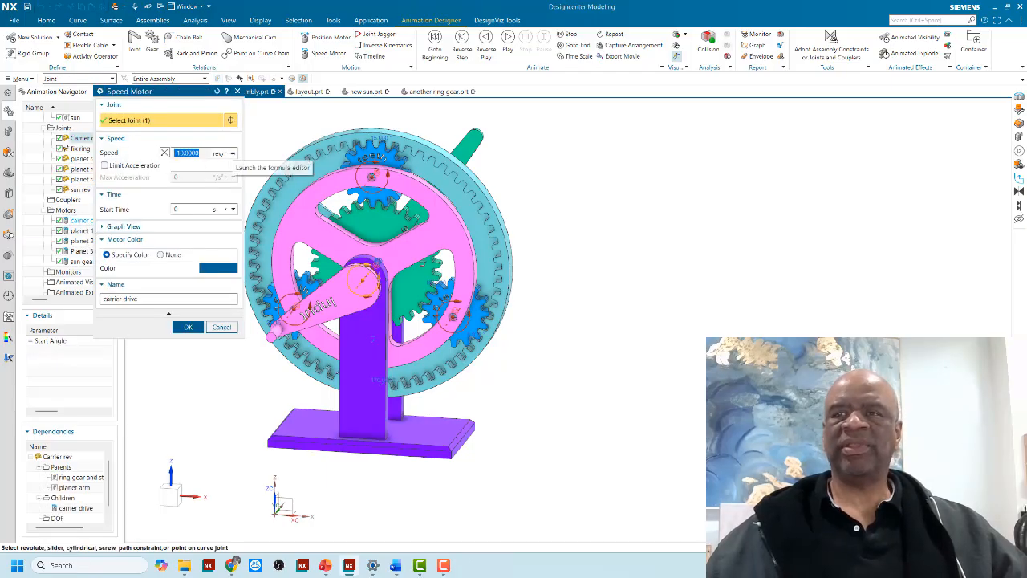
pyautogui.click(232, 153)
pyautogui.click(250, 173)
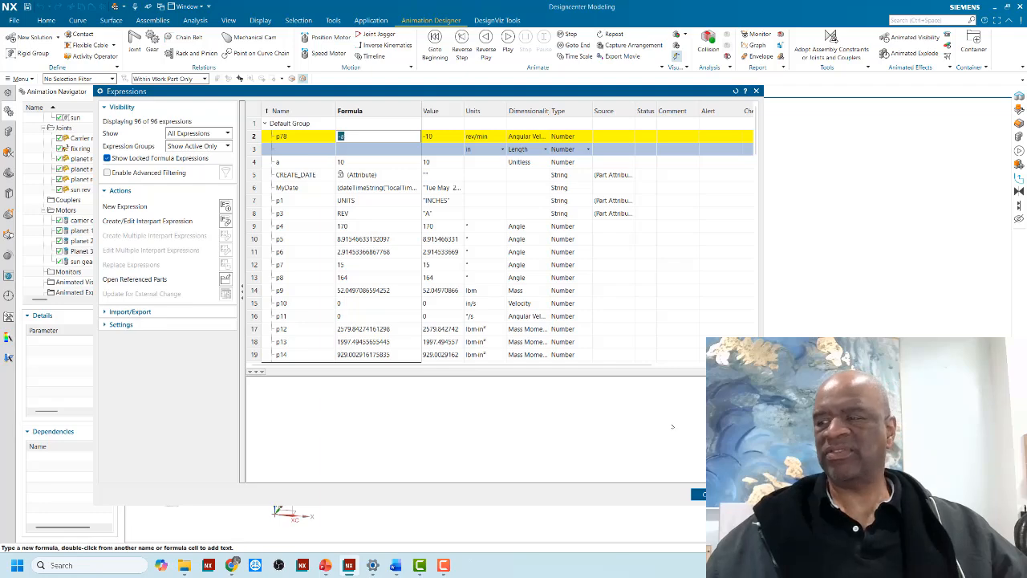
pyautogui.click(702, 495)
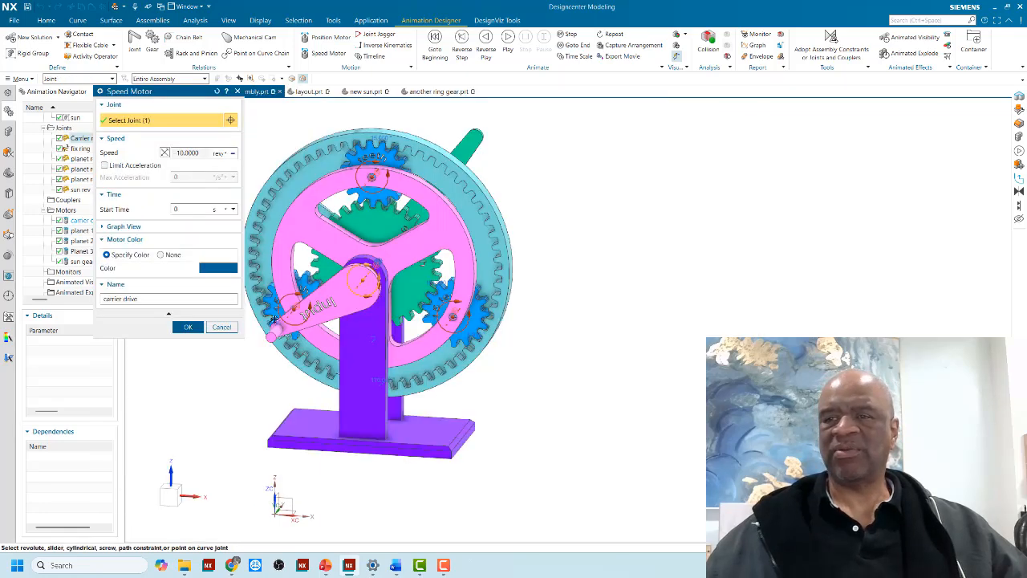
pyautogui.click(222, 327)
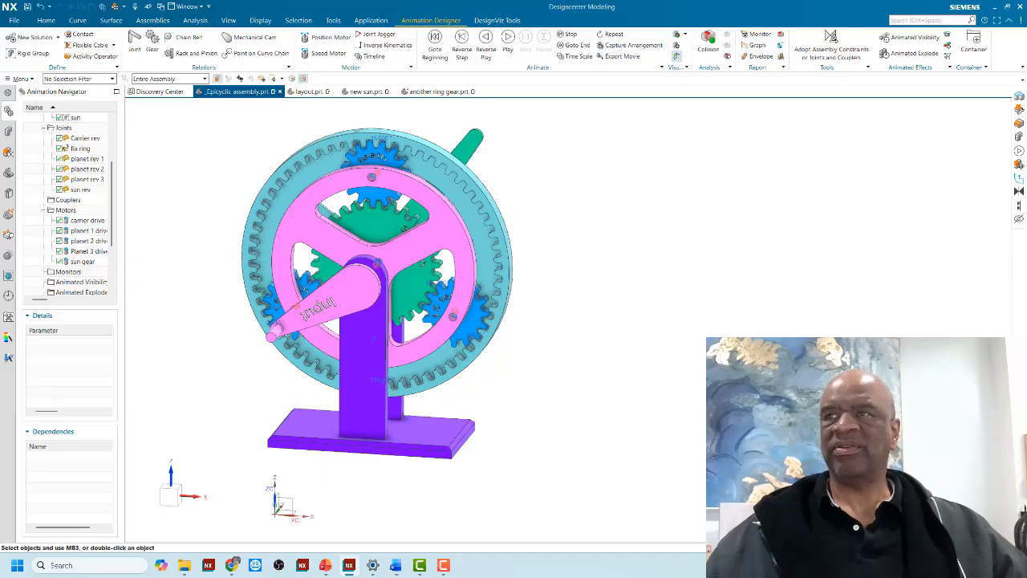
# Play the gear assembly's animation and stop it after a few seconds.
pyautogui.click(508, 42)
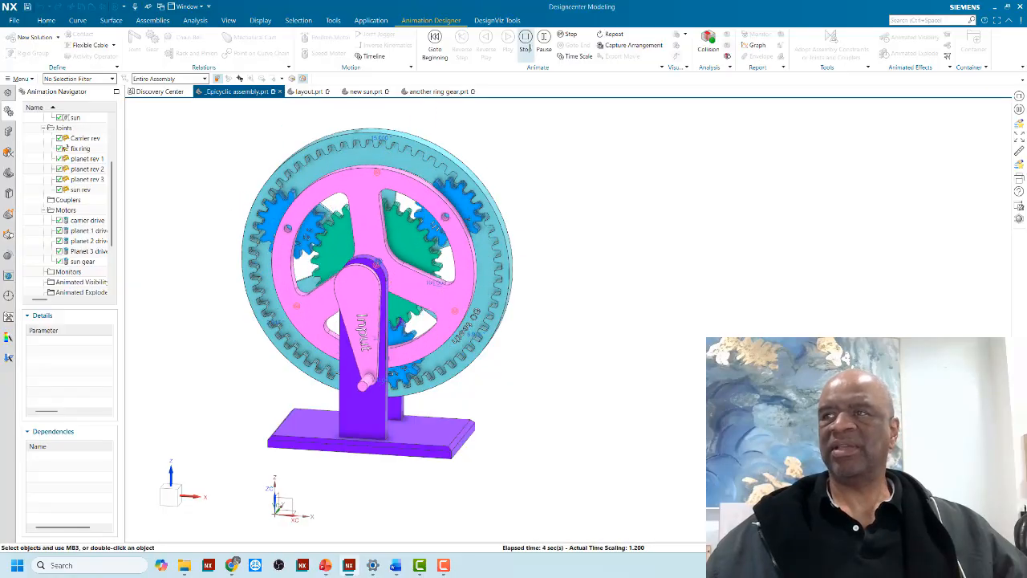
pyautogui.click(567, 34)
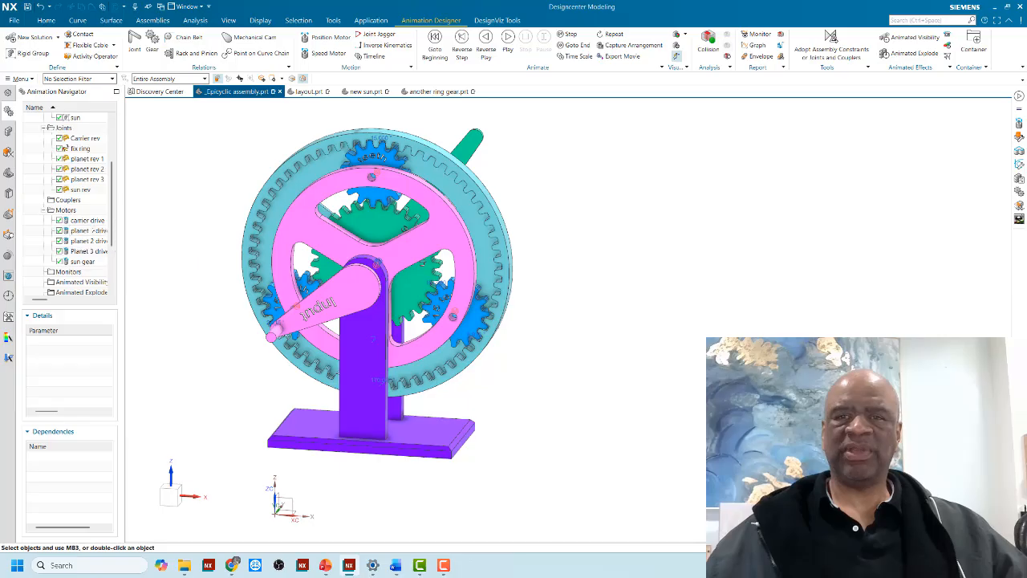
# Inspect the planet 1 drive speed motor and the formula driving its speed, and leave the motor's settings without editing them.
pyautogui.click(90, 231)
pyautogui.rightClick(91, 232)
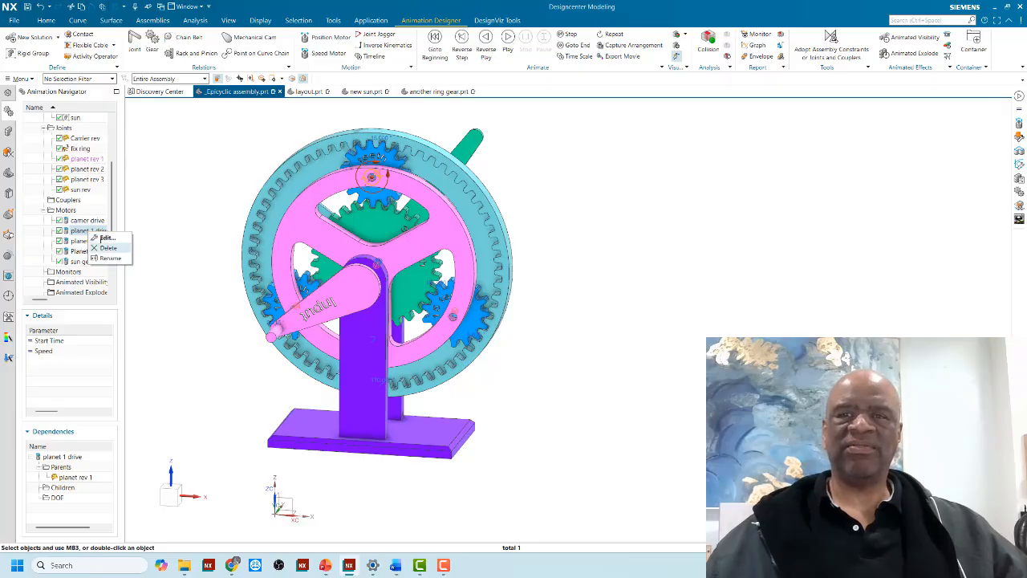
pyautogui.click(105, 238)
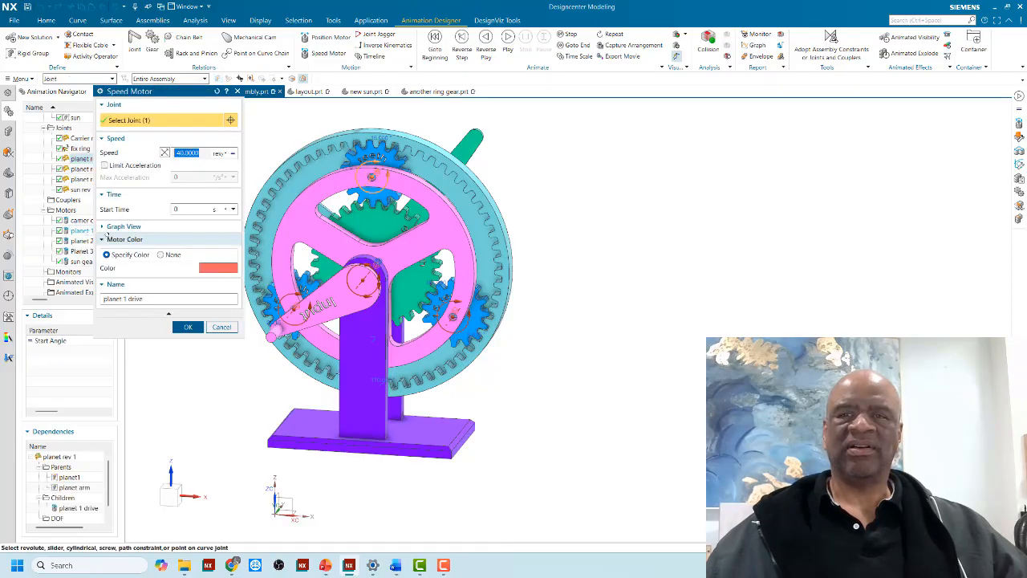
pyautogui.click(233, 153)
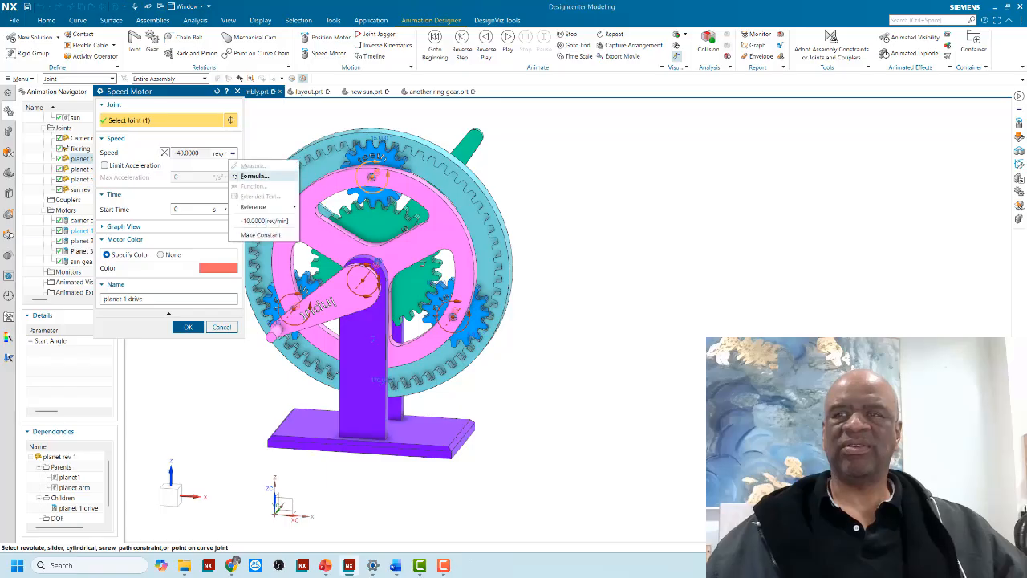
pyautogui.click(248, 176)
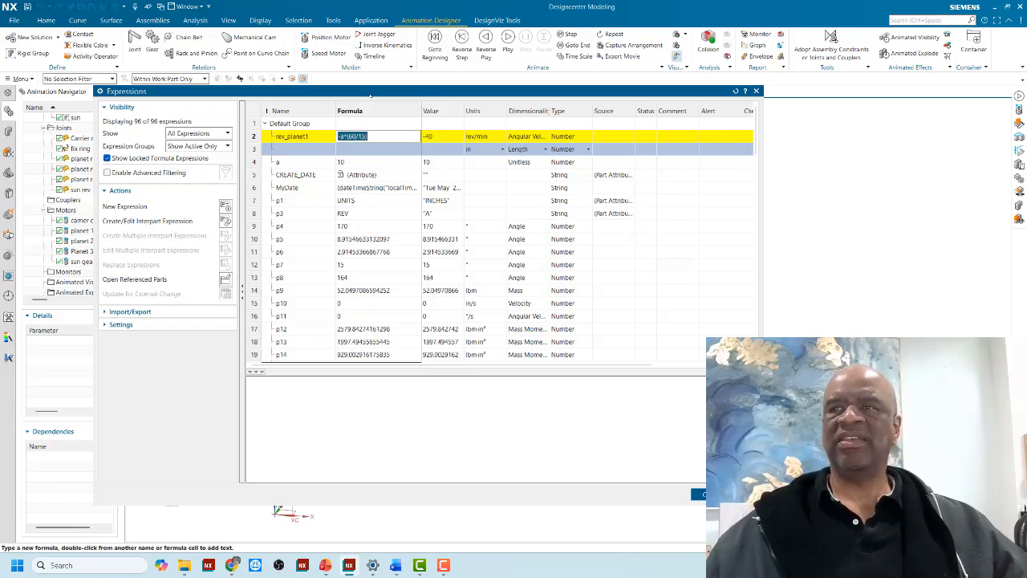
pyautogui.moveTo(370, 96); pyautogui.dragTo(348, 261)
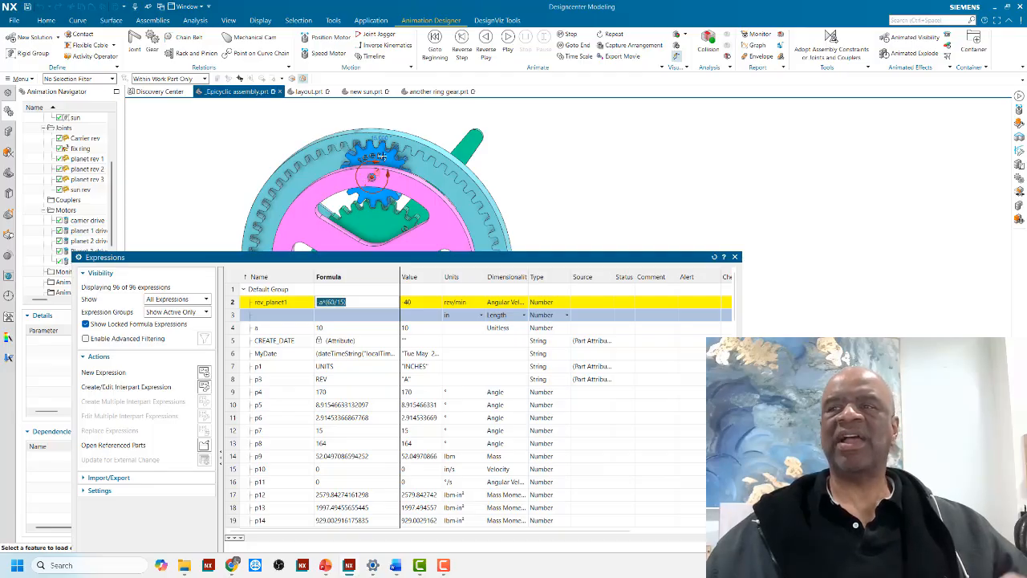
pyautogui.moveTo(378, 257); pyautogui.dragTo(353, 90)
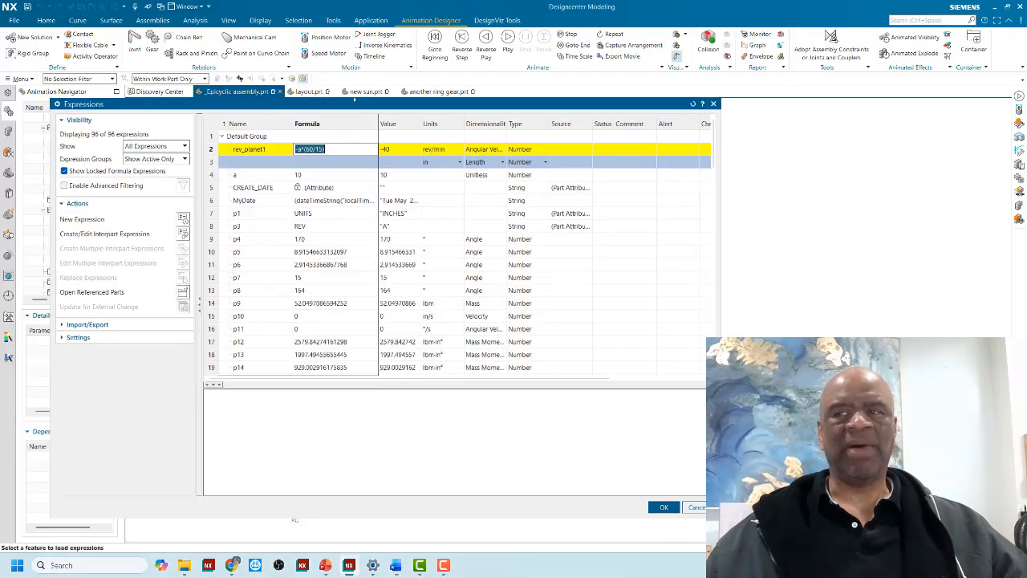
pyautogui.click(665, 495)
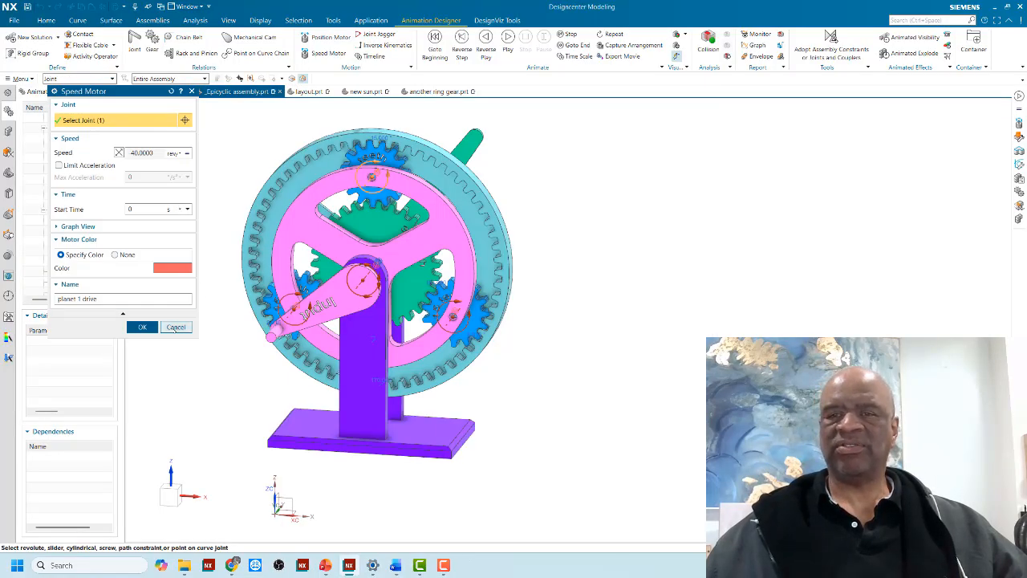
pyautogui.click(175, 326)
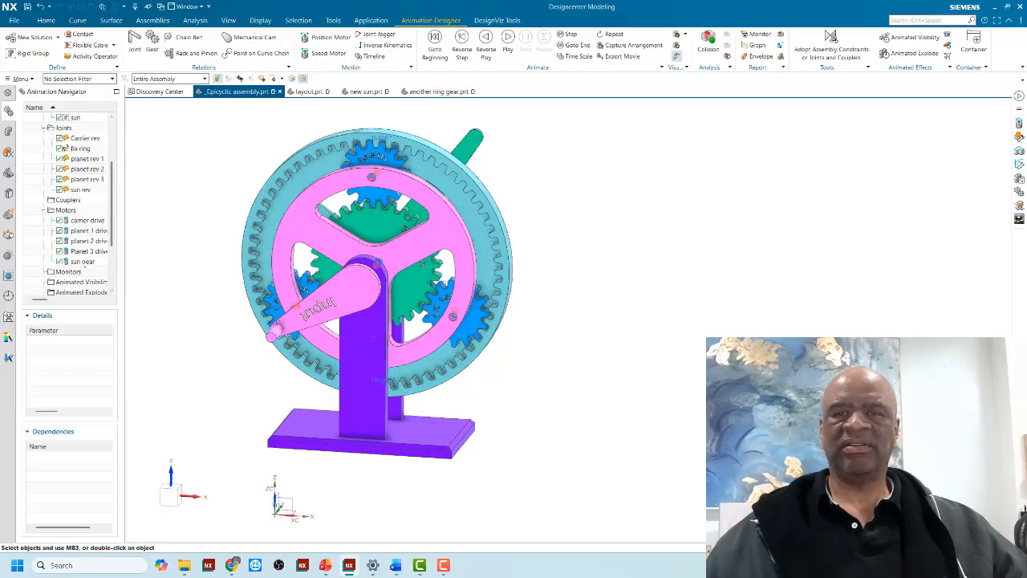
# Inspect the sun gear speed motor and its speed formula, and play the assembly's animation for a few seconds.
pyautogui.click(84, 261)
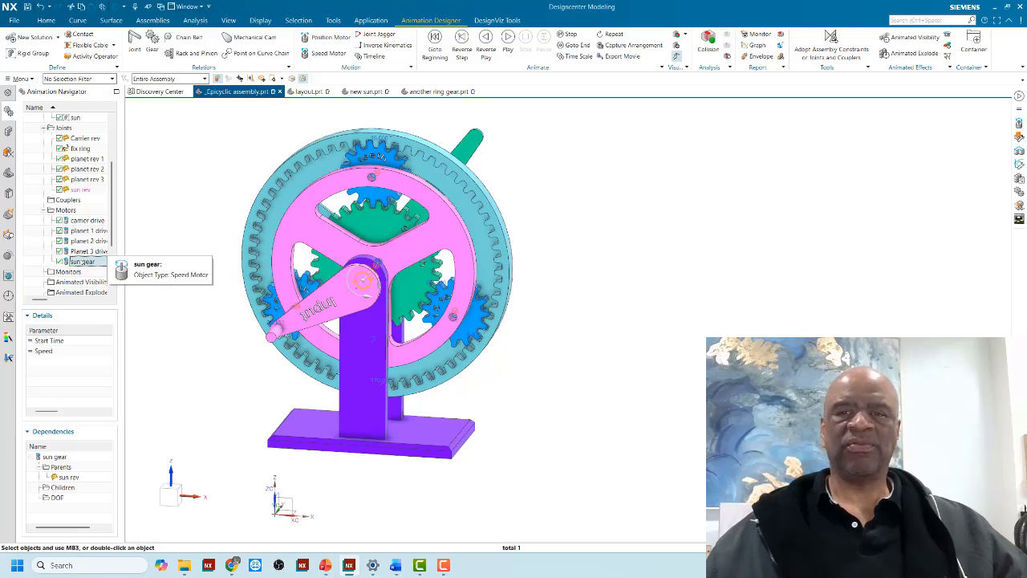
pyautogui.doubleClick(83, 263)
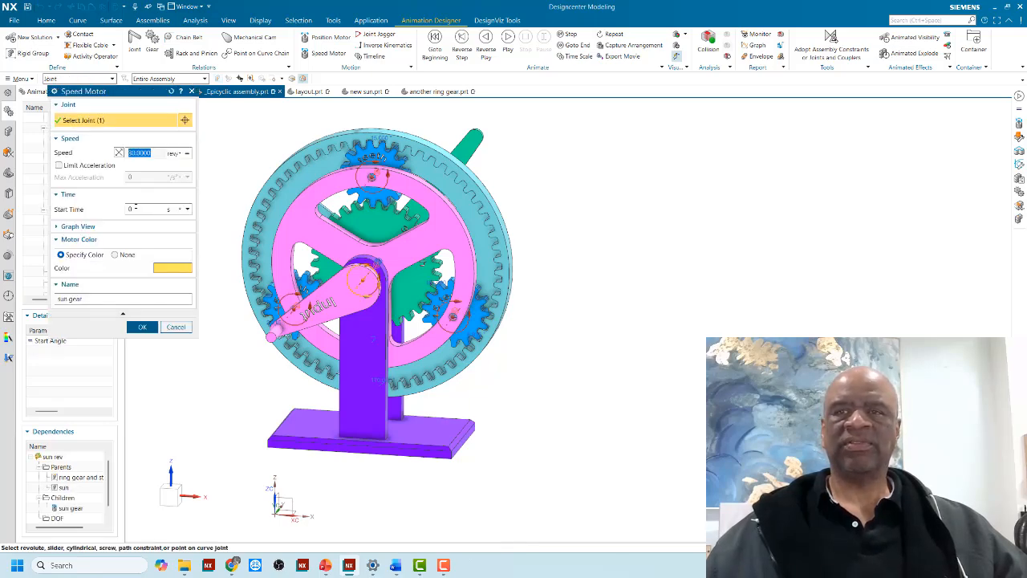
pyautogui.click(187, 152)
pyautogui.click(215, 178)
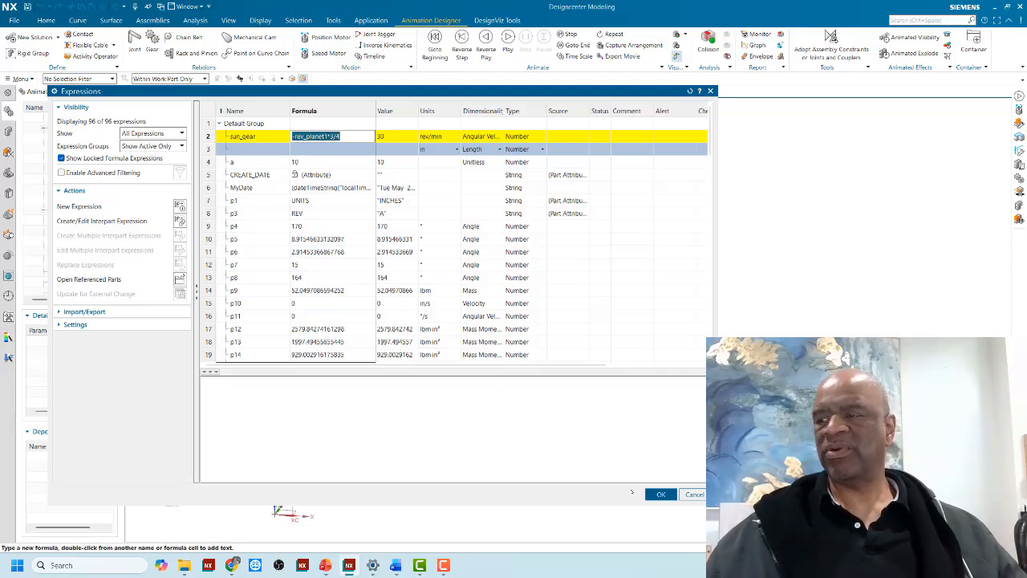
pyautogui.click(660, 494)
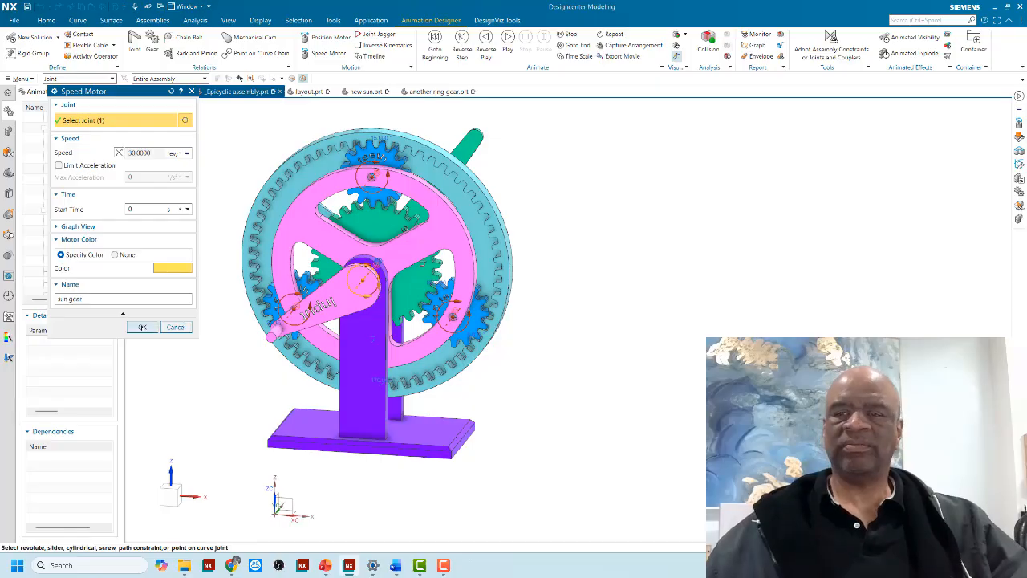
pyautogui.click(142, 327)
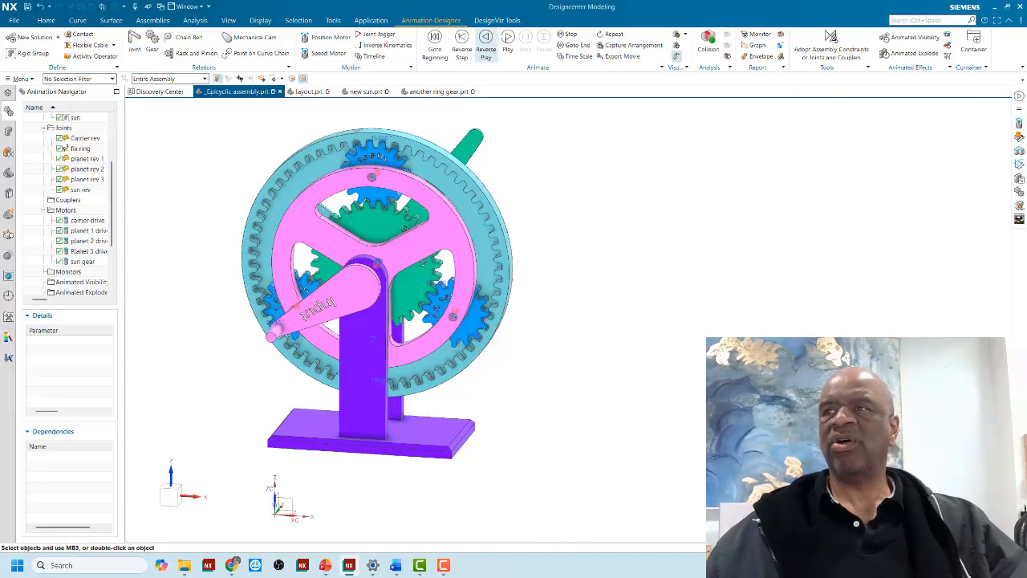
pyautogui.click(508, 44)
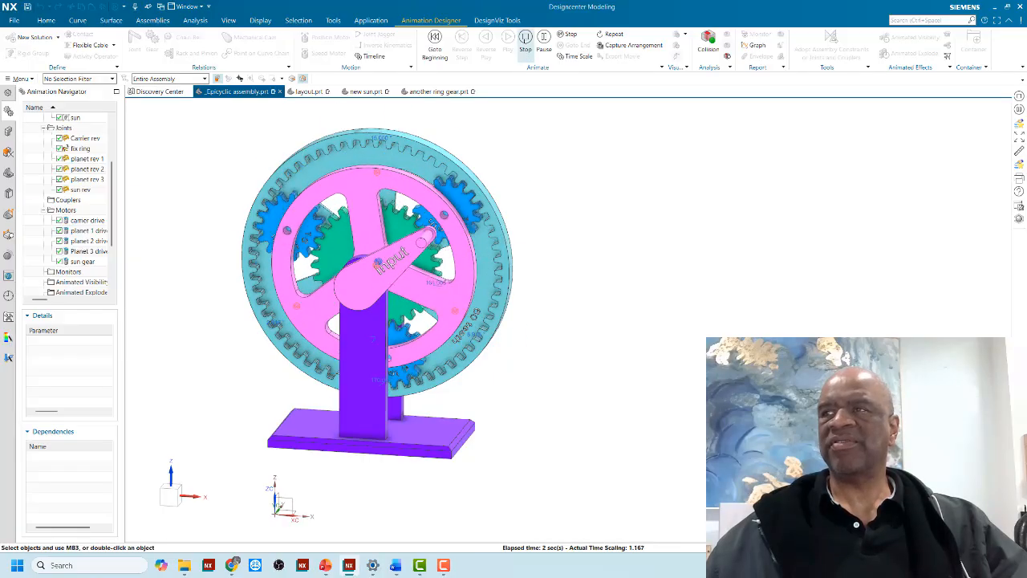
pyautogui.click(525, 38)
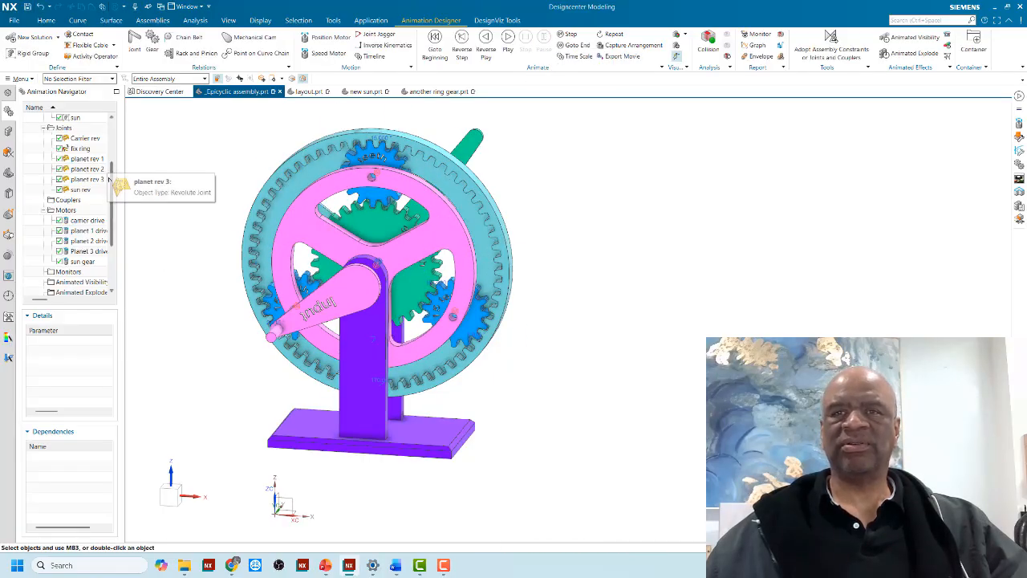
# Set the user expression a to 2 and run the gear animation briefly.
pyautogui.scroll(3, 116, 129)
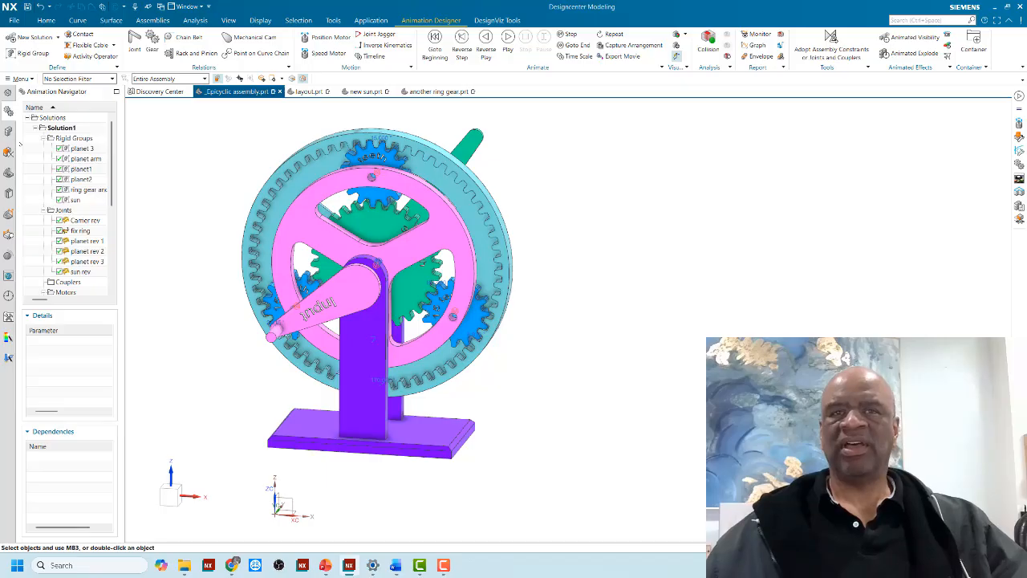
pyautogui.click(8, 172)
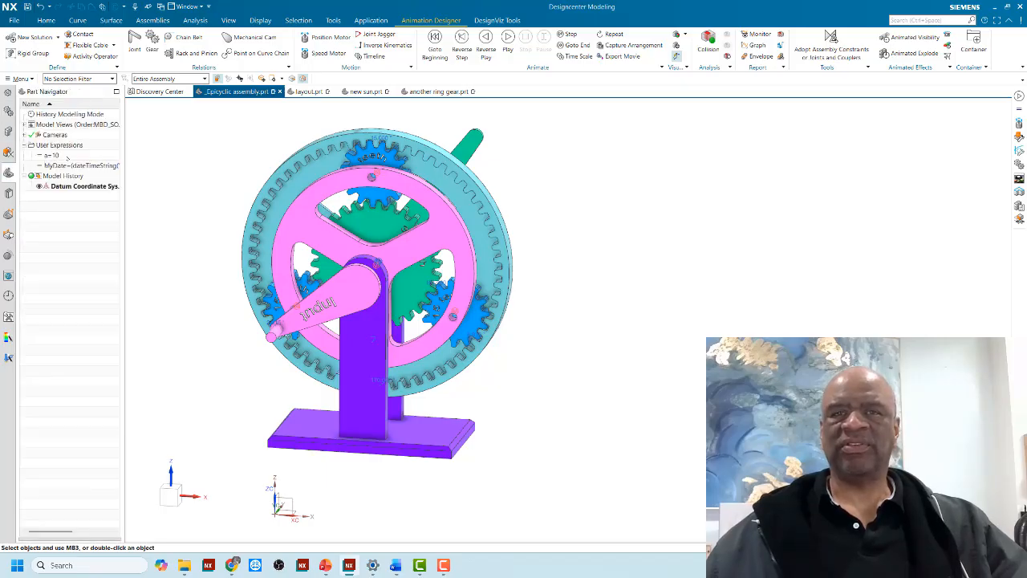
pyautogui.doubleClick(52, 155)
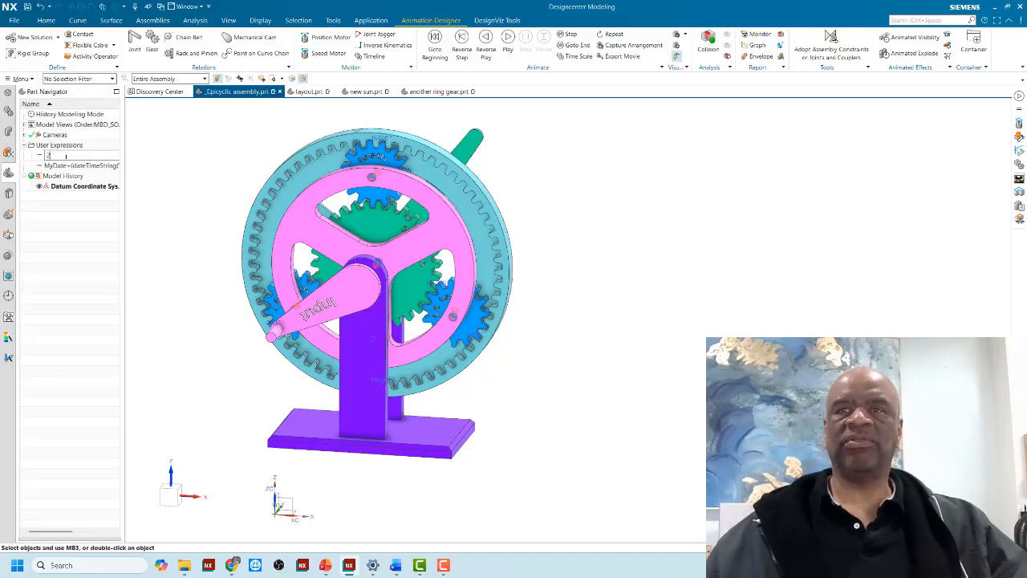
pyautogui.click(508, 41)
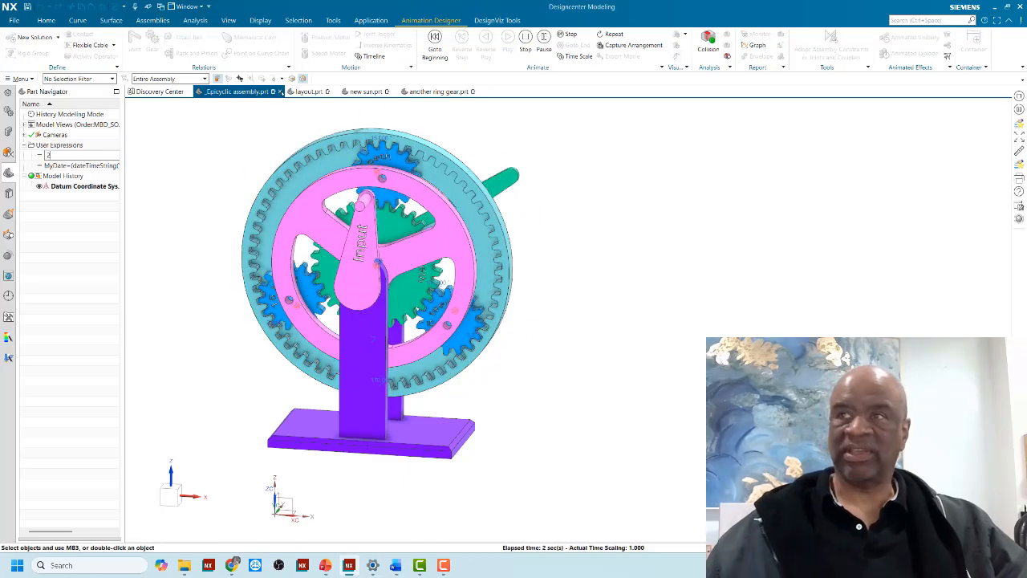
pyautogui.click(543, 40)
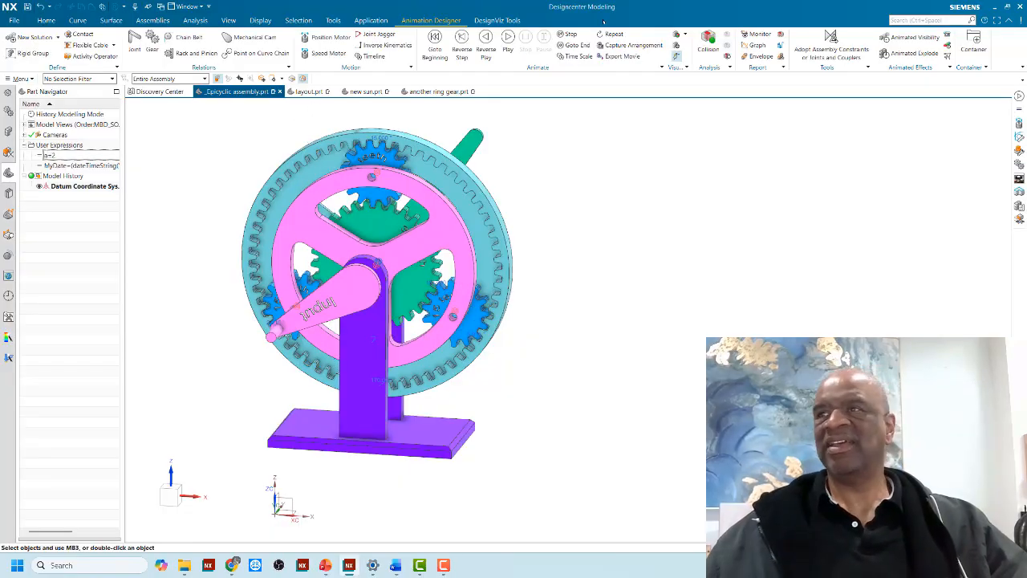
# Play the gear animation and examine the meshing of the planet, sun and ring gears up close and the whole assembly from different angles.
pyautogui.click(508, 38)
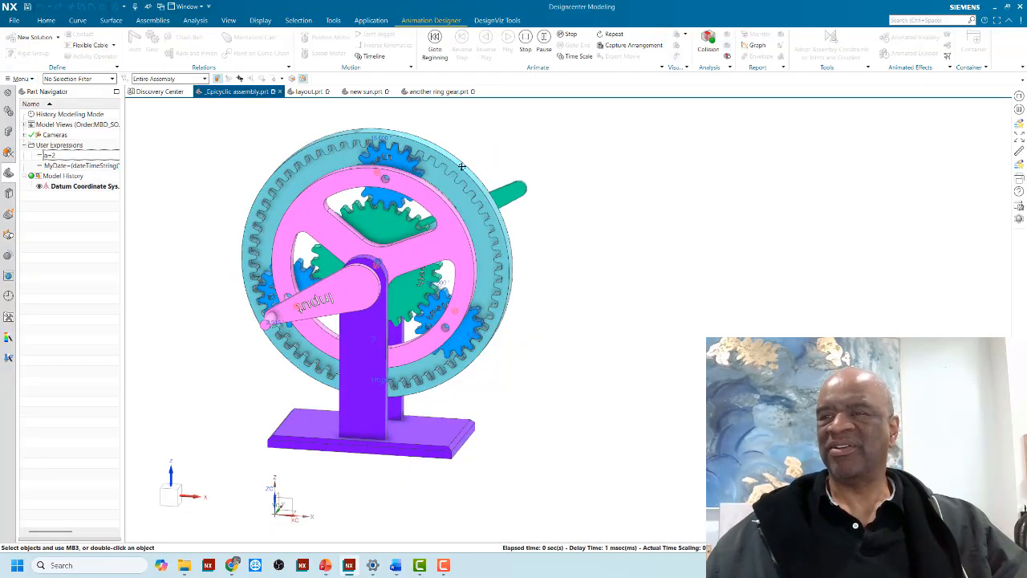
pyautogui.scroll(5, 433, 156)
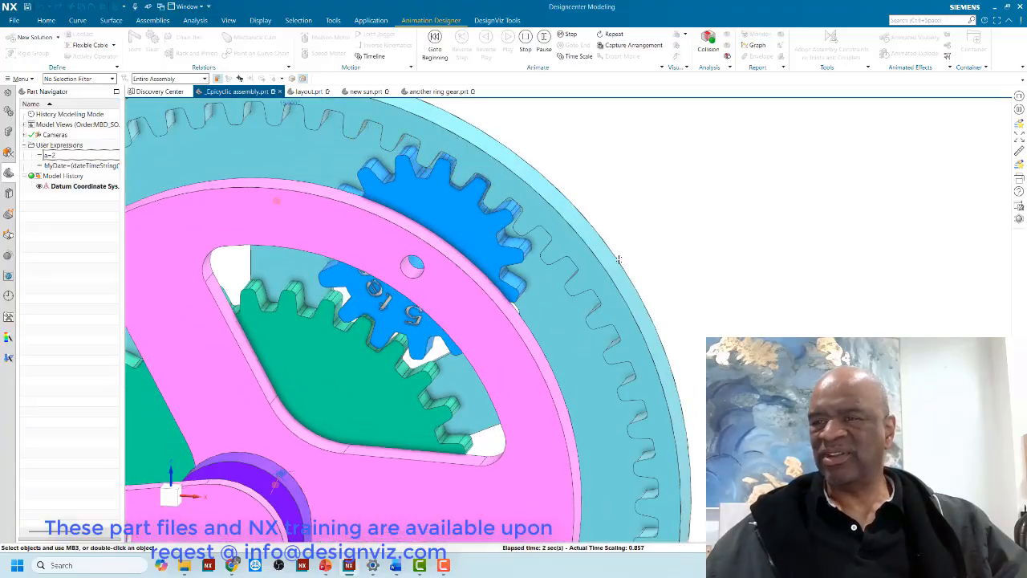
pyautogui.scroll(-5, 601, 183)
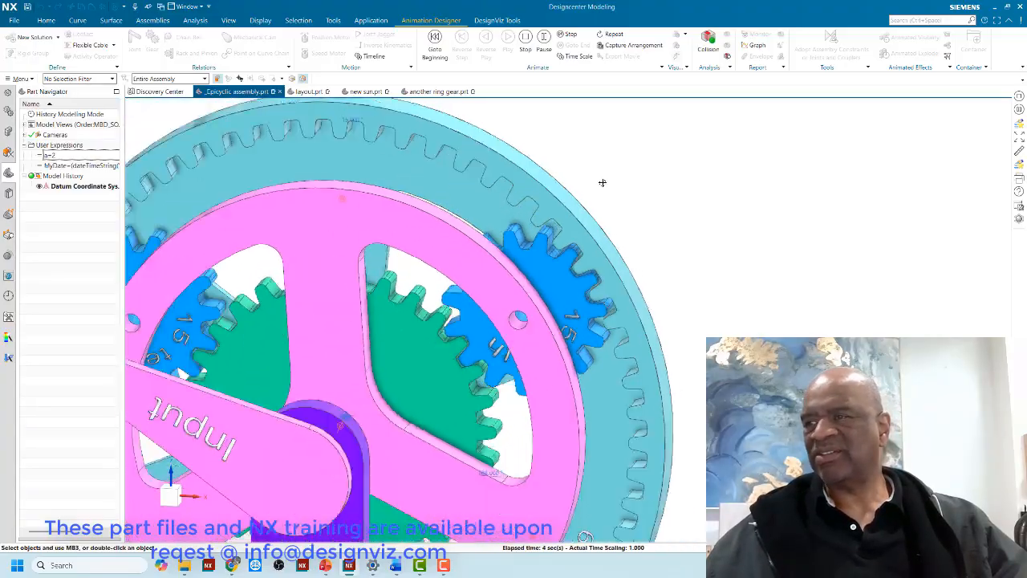
pyautogui.scroll(5, 610, 273)
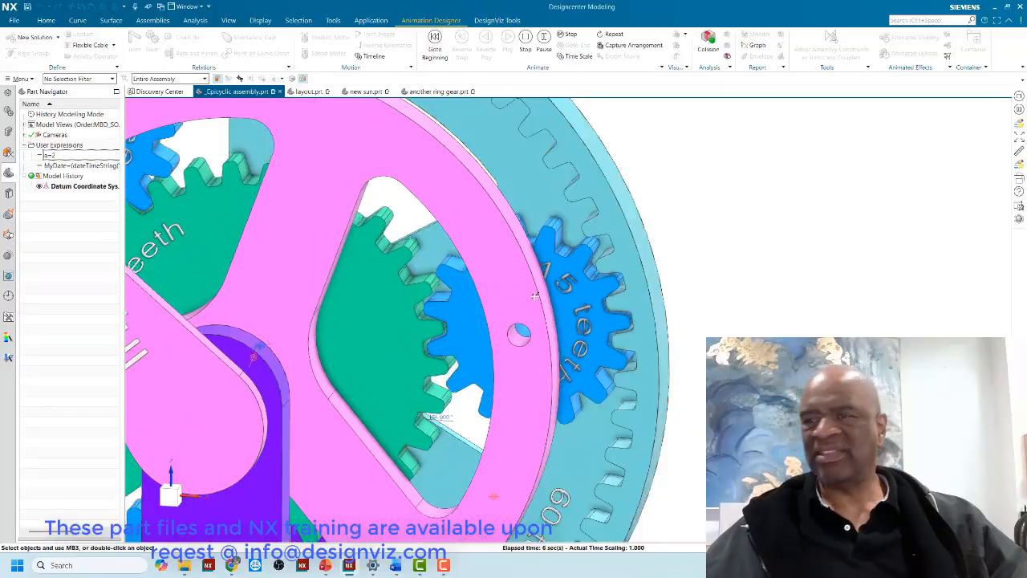
pyautogui.scroll(-5, 478, 390)
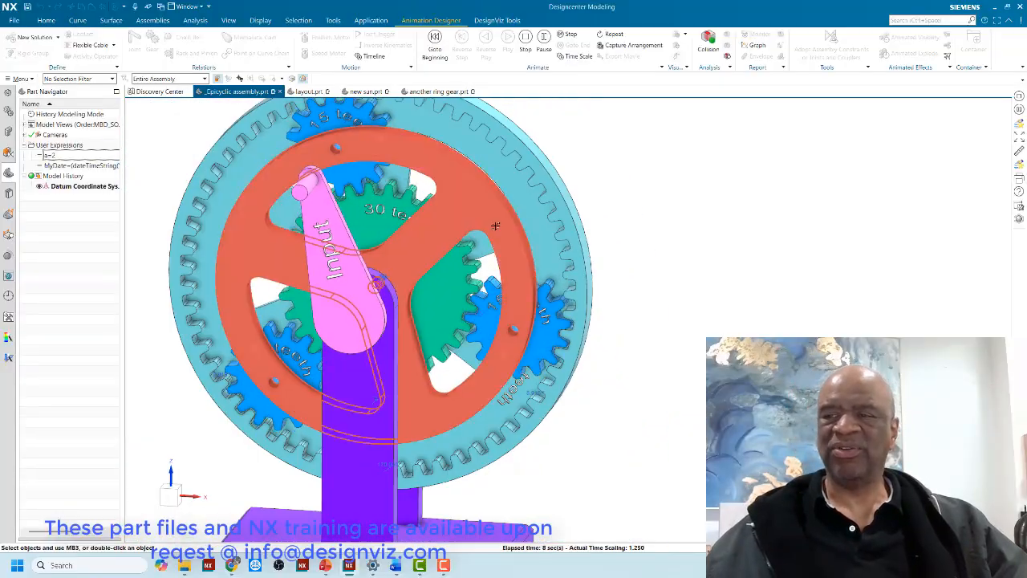
pyautogui.scroll(5, 478, 390)
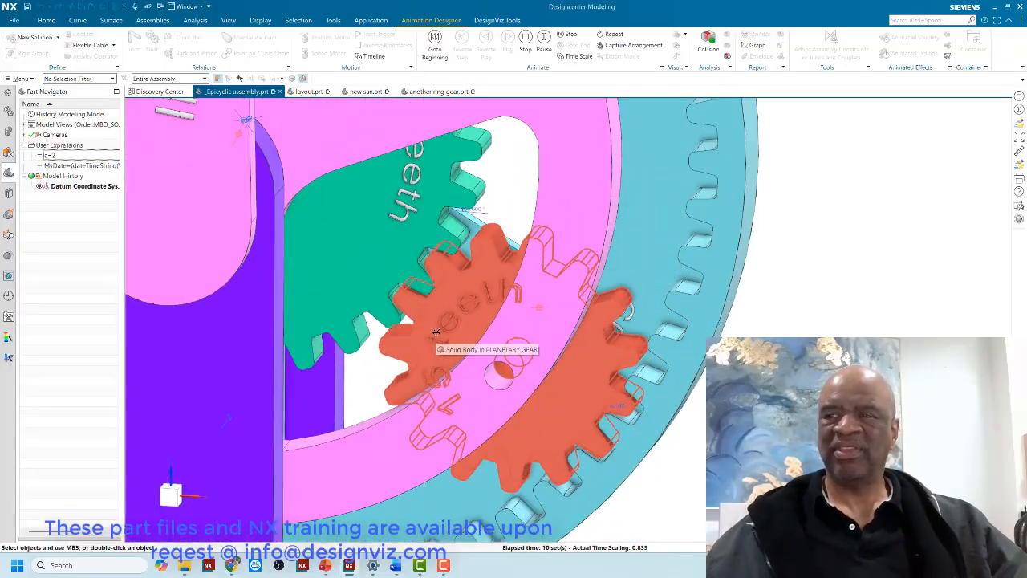
pyautogui.scroll(-5, 436, 333)
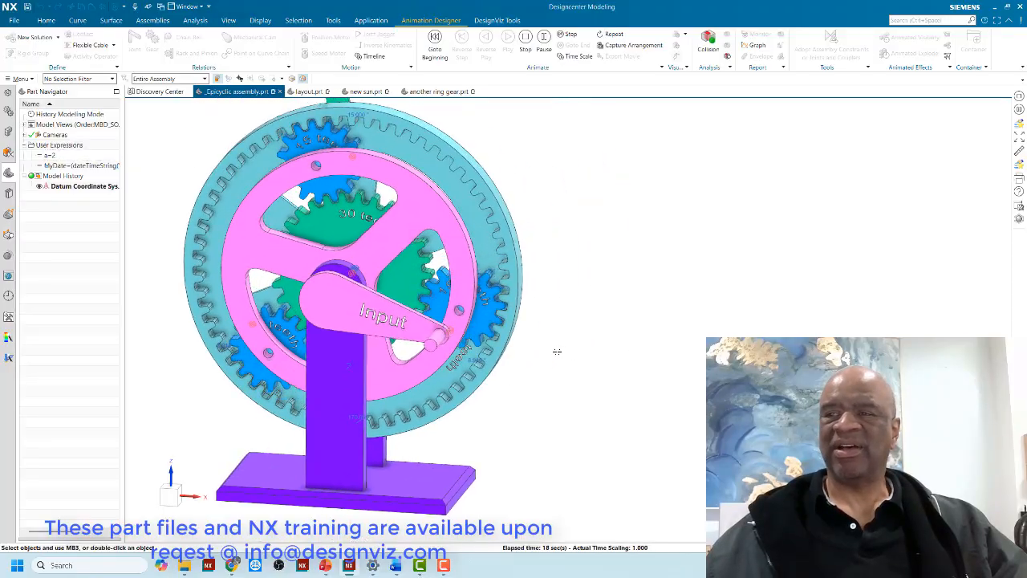
pyautogui.moveTo(565, 340); pyautogui.dragTo(480, 300, button='middle')
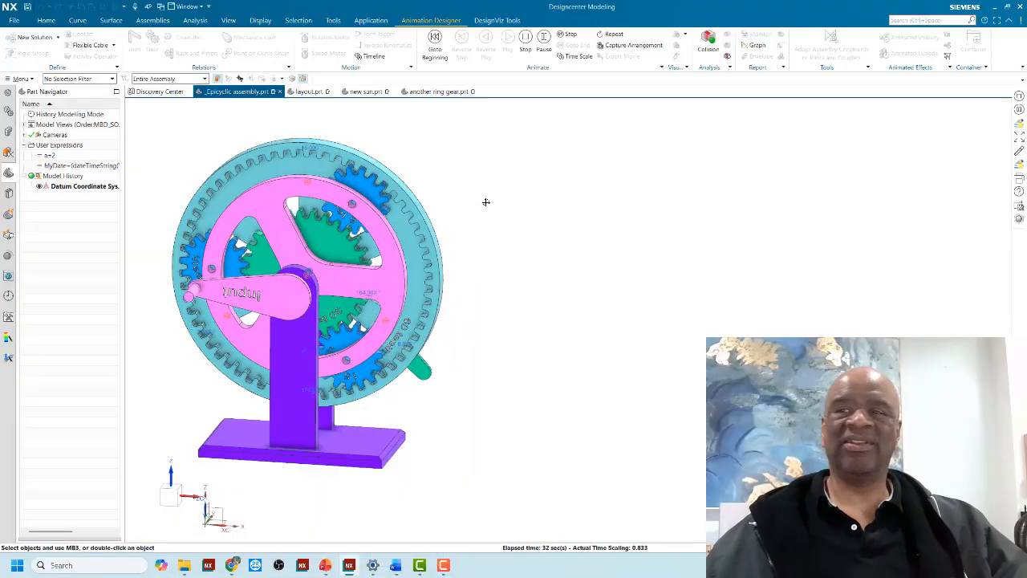
pyautogui.moveTo(489, 204); pyautogui.dragTo(530, 245, button='middle')
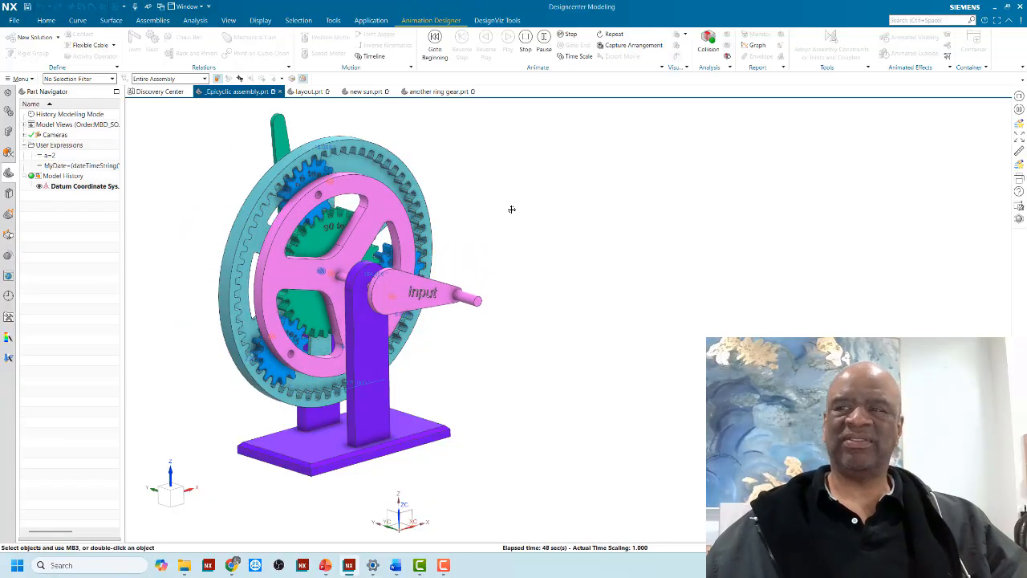
pyautogui.moveTo(516, 232)
pyautogui.mouseDown(button='middle')
pyautogui.moveTo(505, 236)
pyautogui.moveTo(516, 232)
pyautogui.mouseUp(button='middle')
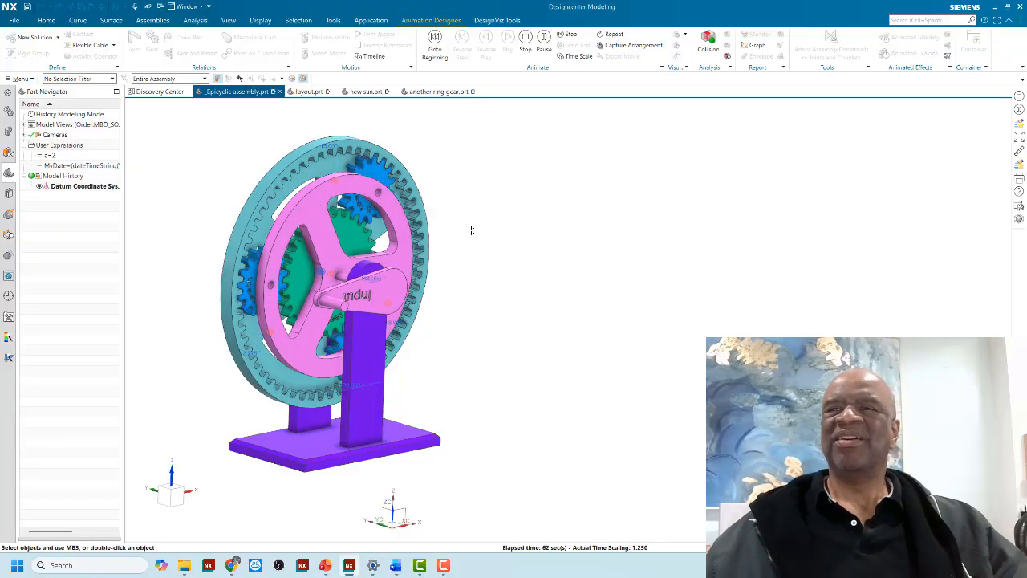
pyautogui.moveTo(471, 231); pyautogui.dragTo(468, 246, button='middle')
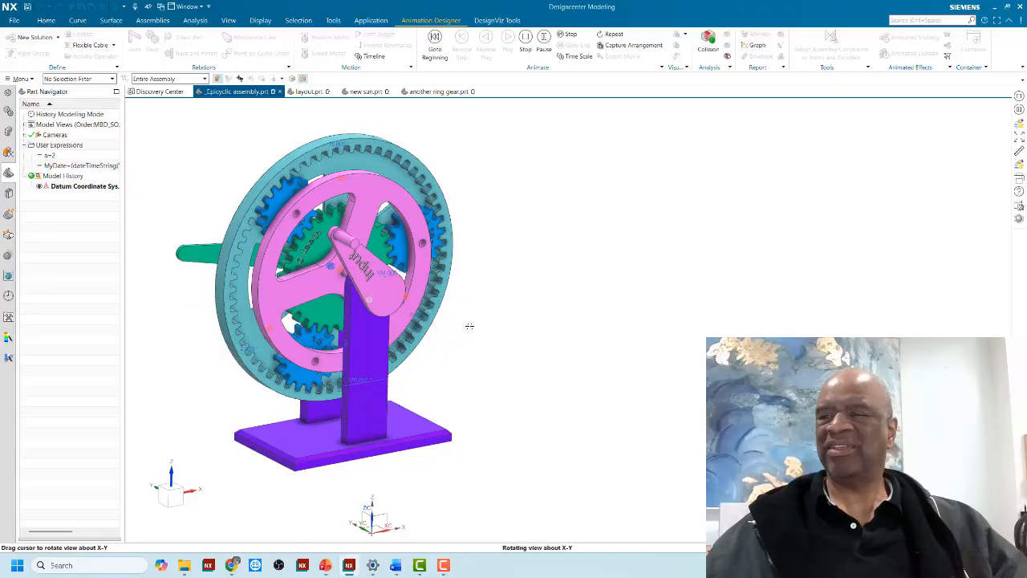
pyautogui.moveTo(470, 324)
pyautogui.mouseDown(button='middle')
pyautogui.moveTo(552, 306)
pyautogui.moveTo(525, 303)
pyautogui.moveTo(473, 326)
pyautogui.mouseUp(button='middle')
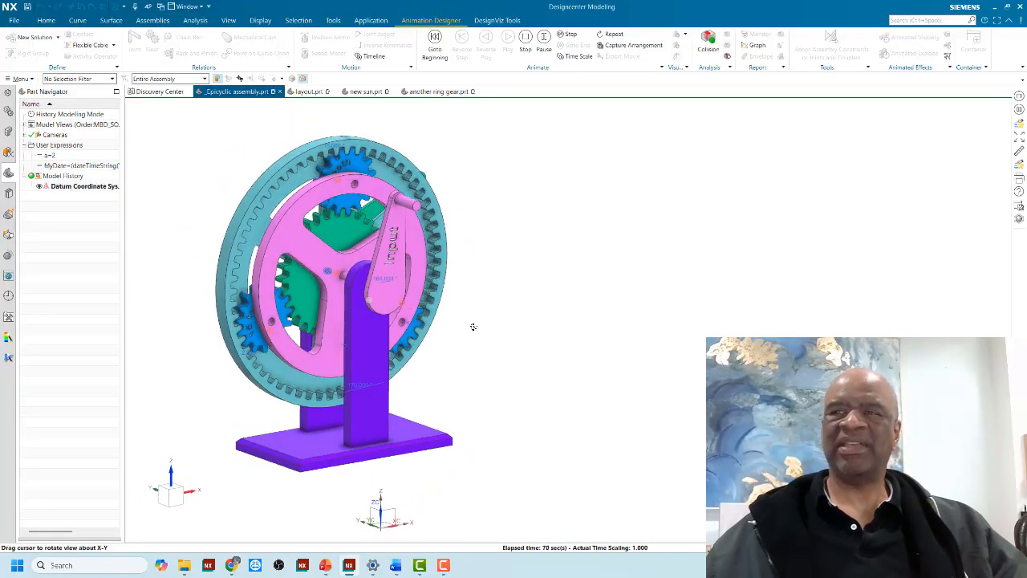